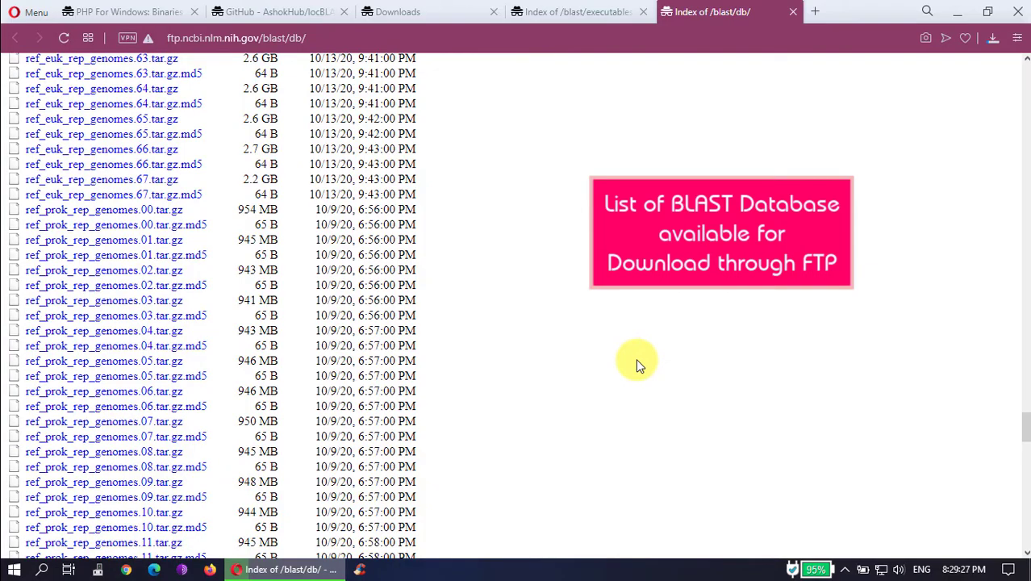
Step: Look through the BLAST databases listed in the /blast/db/ FTP index, down to the v4 folder, and return to the list's beginning
scroll(637, 361, "down", 4)
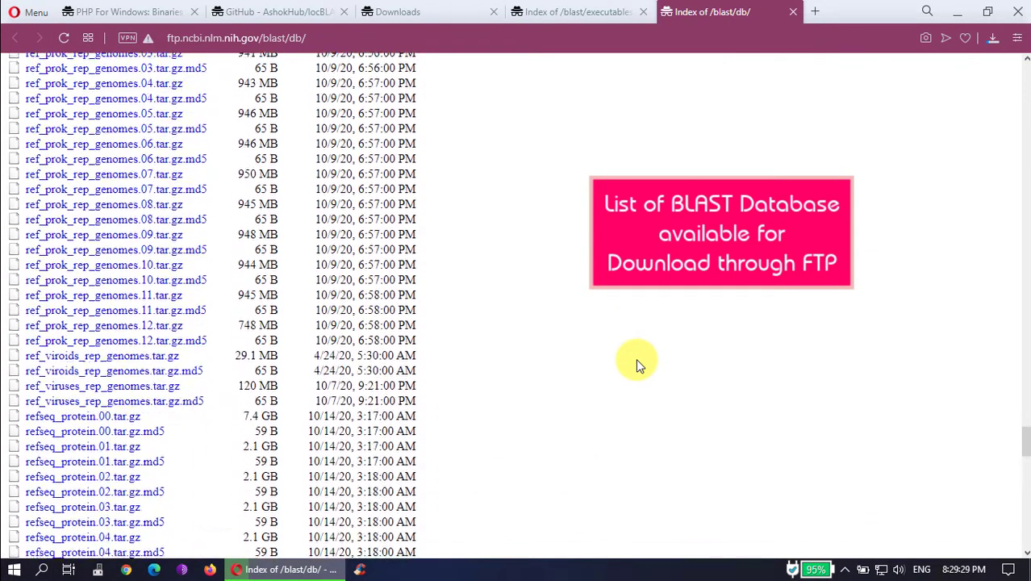
scroll(636, 359, "down", 1)
scroll(636, 358, "down", 3)
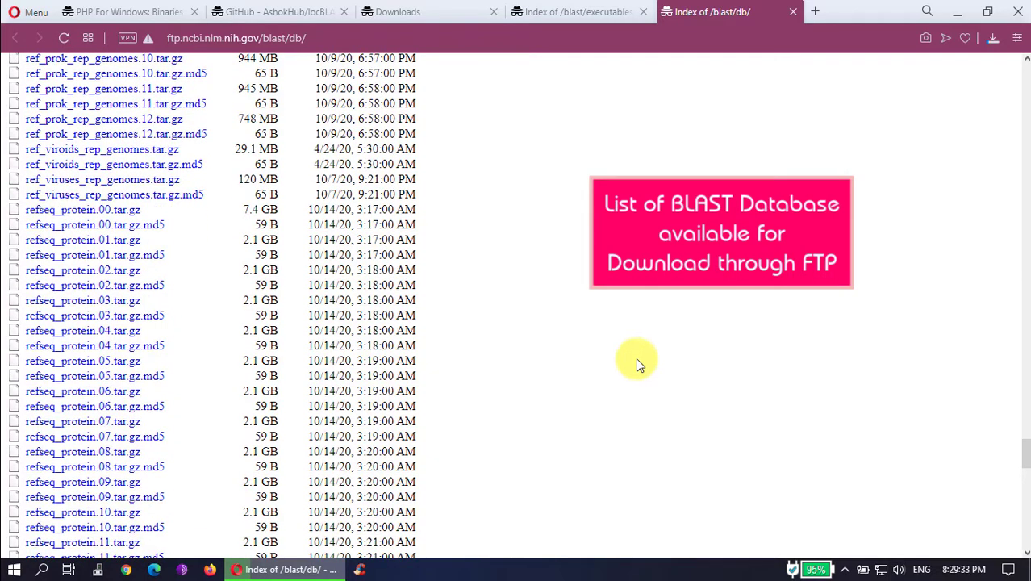
scroll(636, 357, "down", 1)
scroll(635, 357, "down", 1)
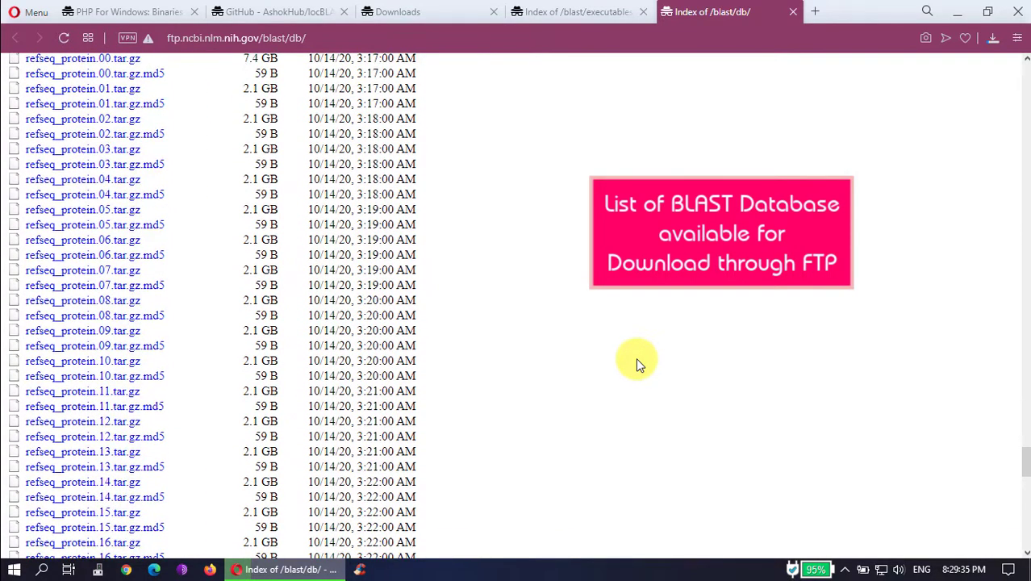
scroll(635, 364, "down", 1)
scroll(638, 365, "down", 2)
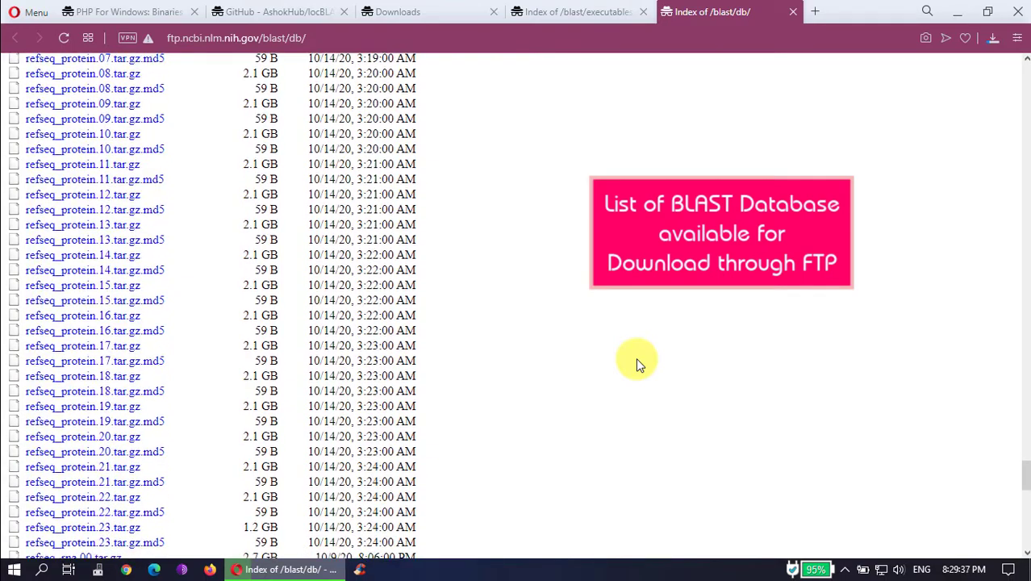
scroll(636, 364, "down", 1)
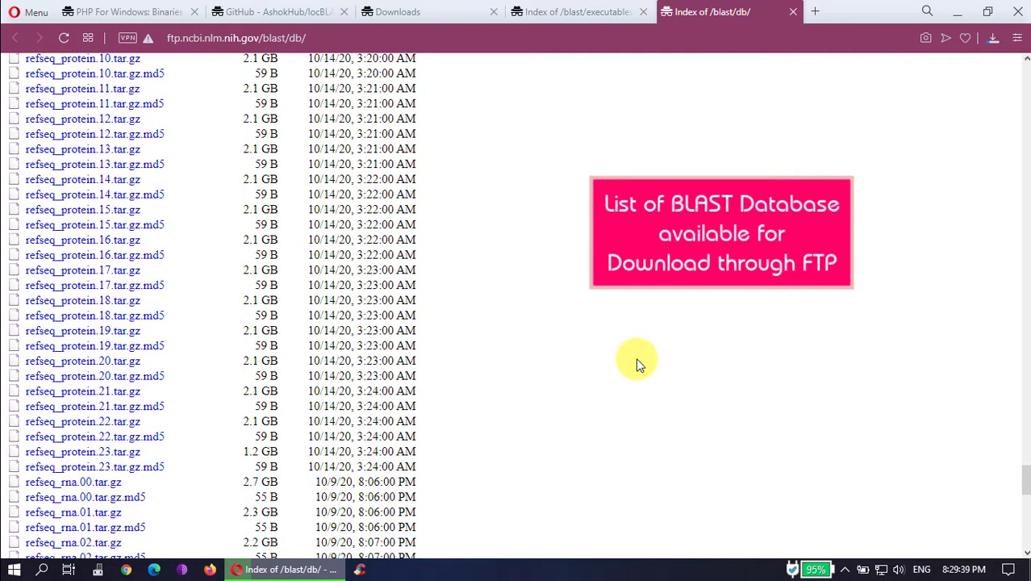
scroll(636, 364, "down", 1)
scroll(636, 364, "down", 1)
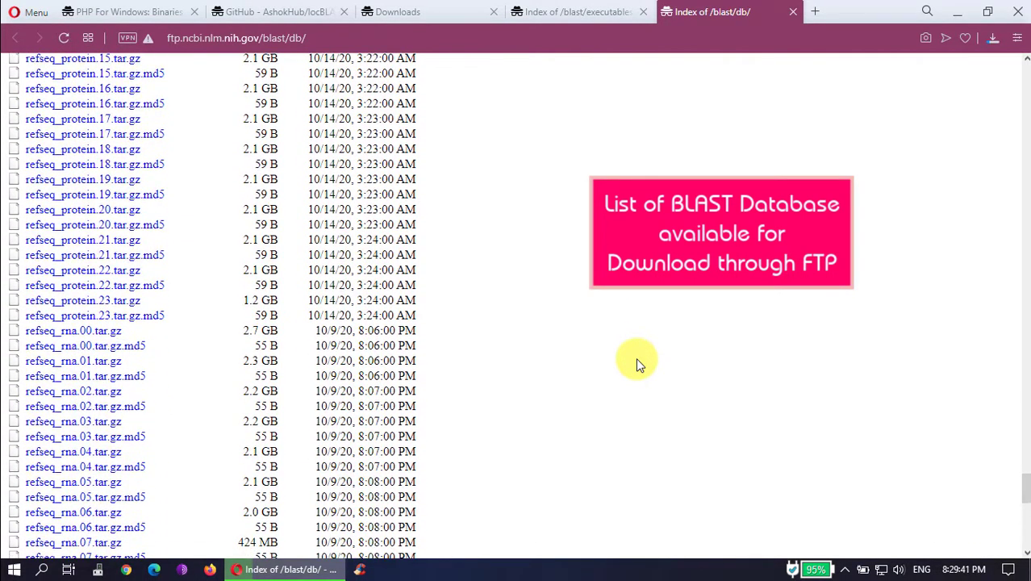
scroll(636, 364, "down", 1)
scroll(636, 364, "down", 1)
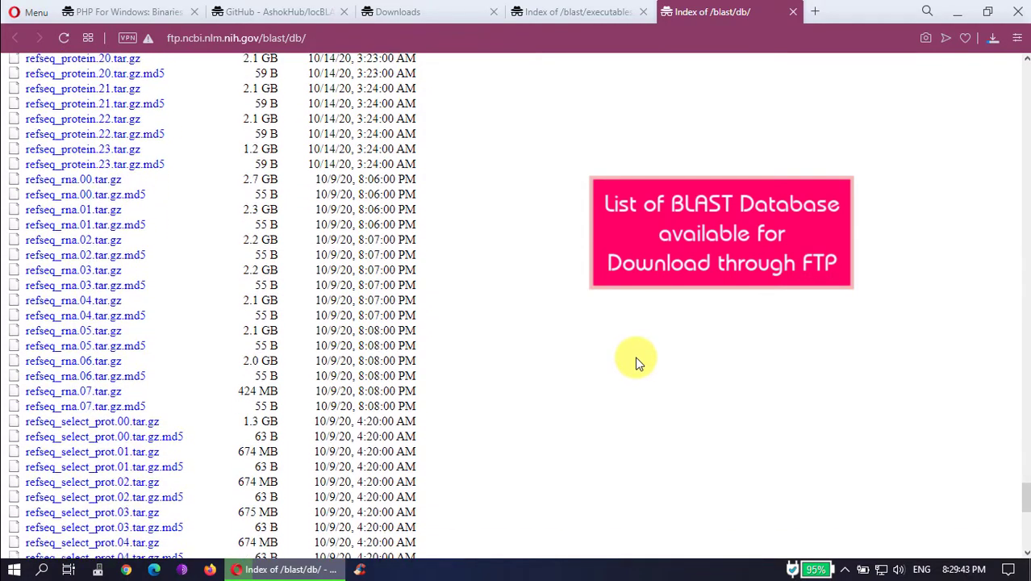
scroll(635, 364, "down", 1)
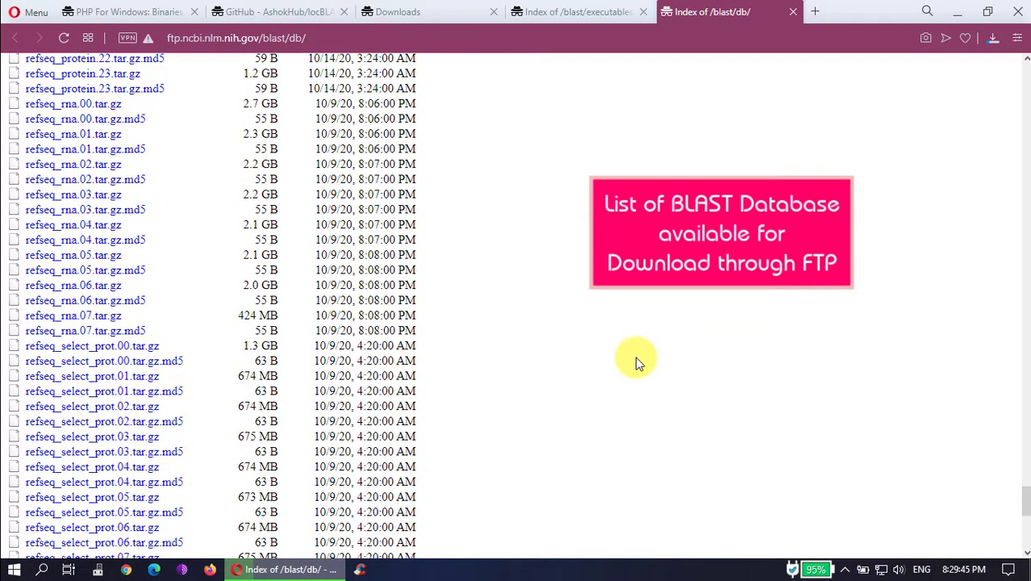
scroll(636, 364, "down", 1)
scroll(635, 364, "down", 1)
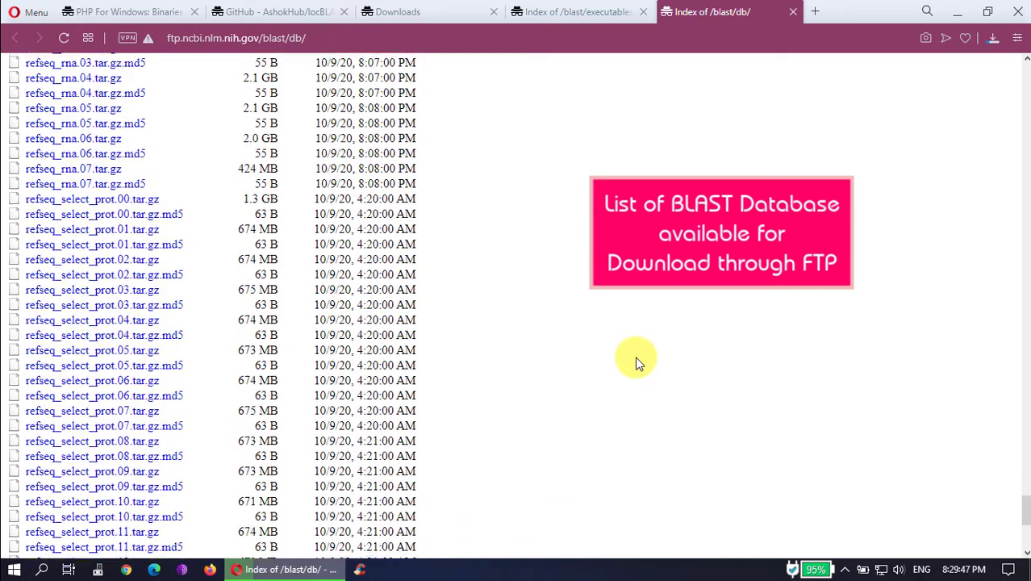
scroll(636, 364, "down", 1)
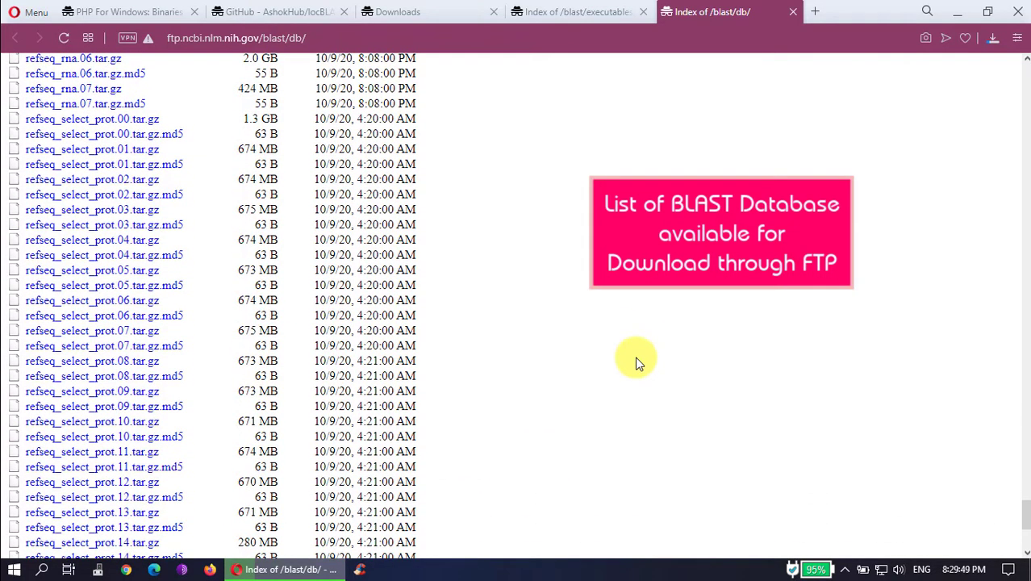
scroll(636, 364, "down", 1)
scroll(635, 364, "up", 1)
scroll(636, 364, "down", 1)
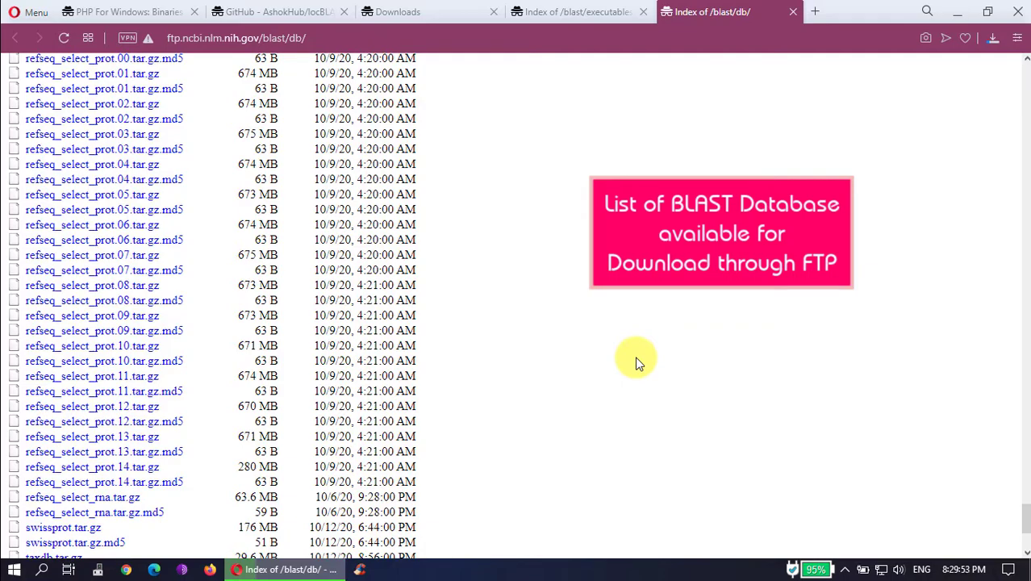
scroll(636, 364, "down", 1)
scroll(636, 364, "down", 1)
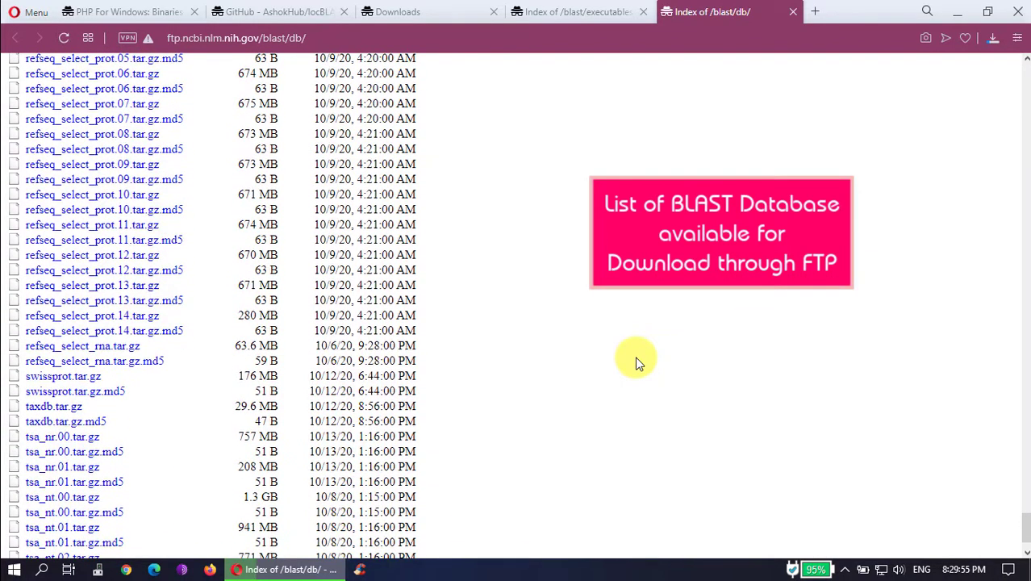
scroll(636, 364, "down", 1)
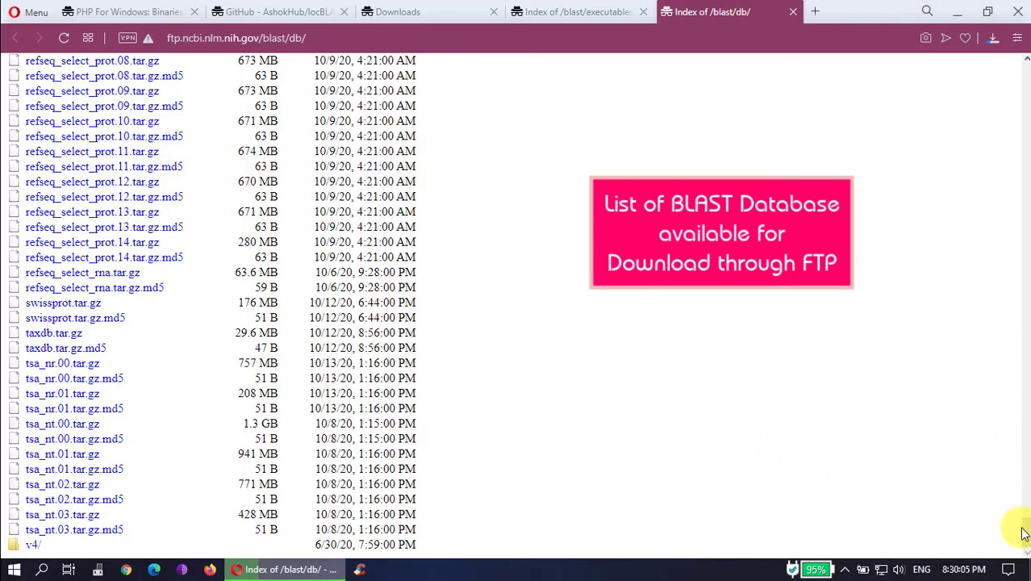
left_click_drag(1027, 533, 1021, 68)
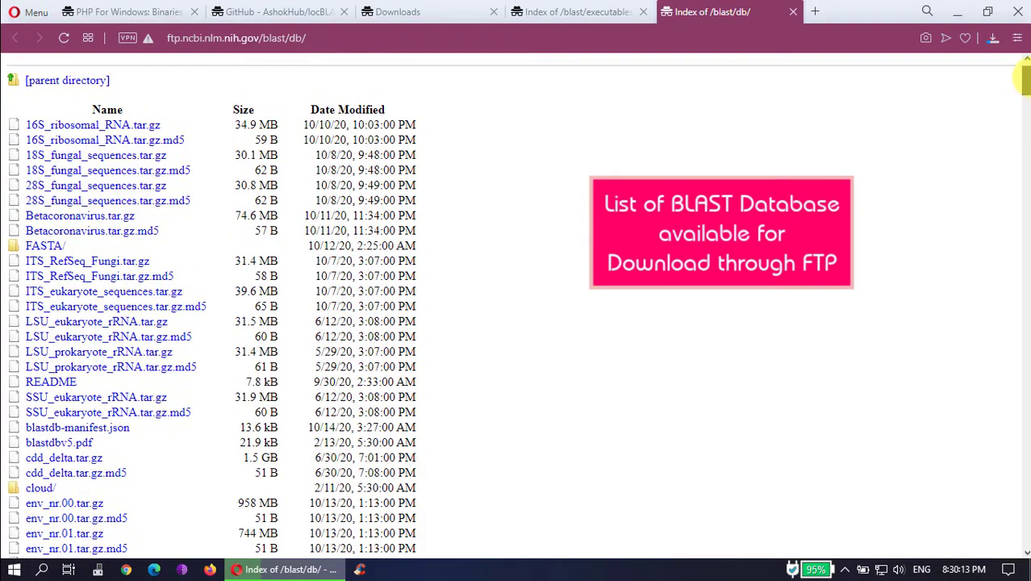
Step: Check the download progress of ncbi-blast-2.11.0+-x64-win64.tar.gz and return to the desktop
left_click(579, 13)
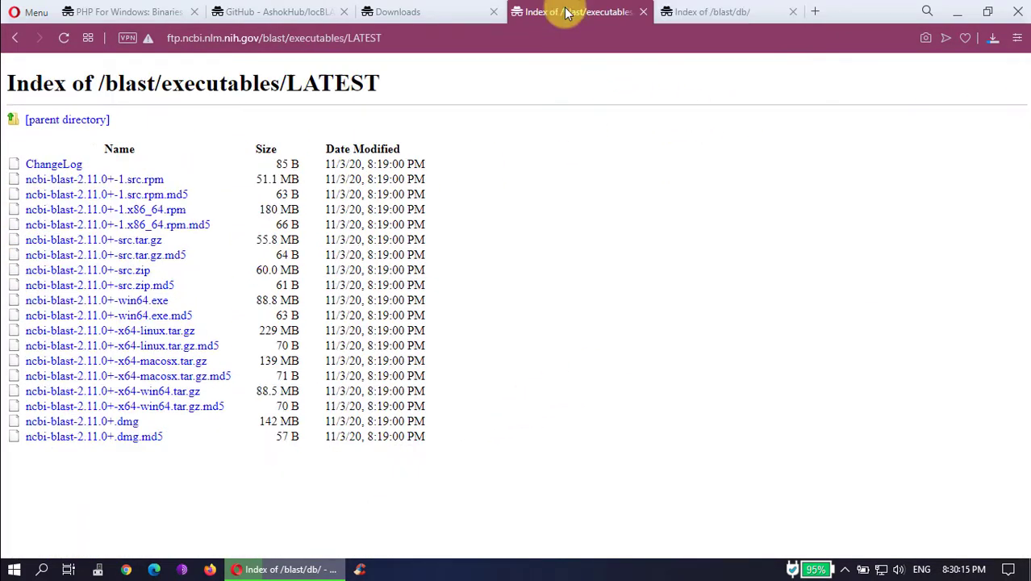
left_click(430, 13)
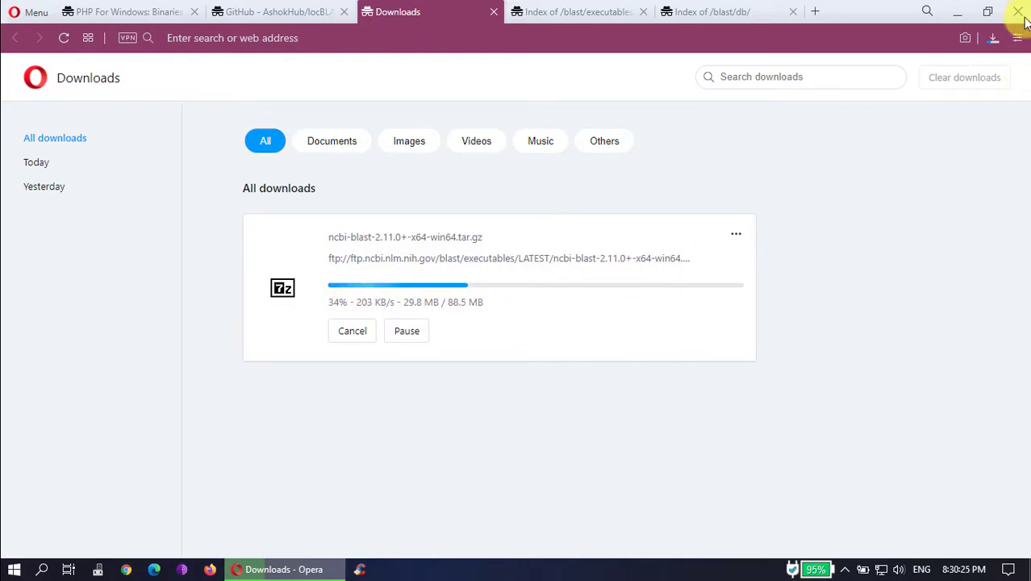
left_click(966, 12)
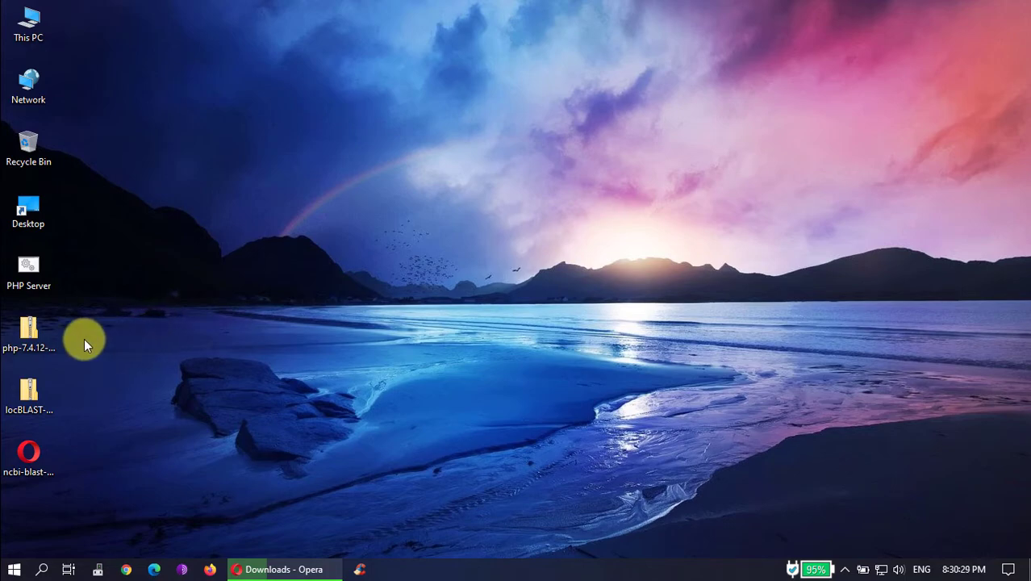
Step: Inspect the contents of the php-7.4.12-nts-Win32-vc15-x64 archive and extract it with 7-Zip into a folder of the same name
double_click(34, 321)
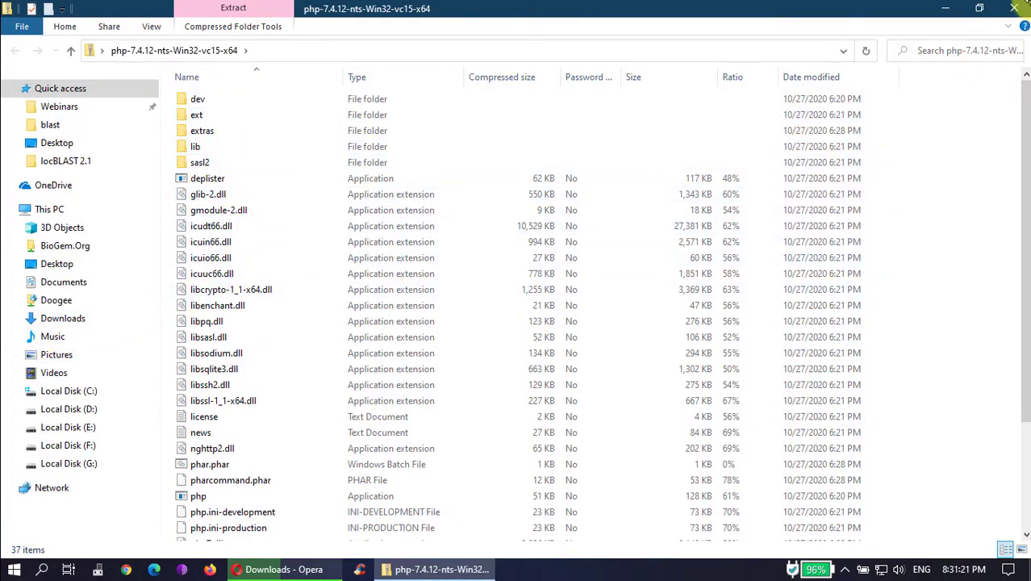
left_click(1015, 8)
right_click(33, 327)
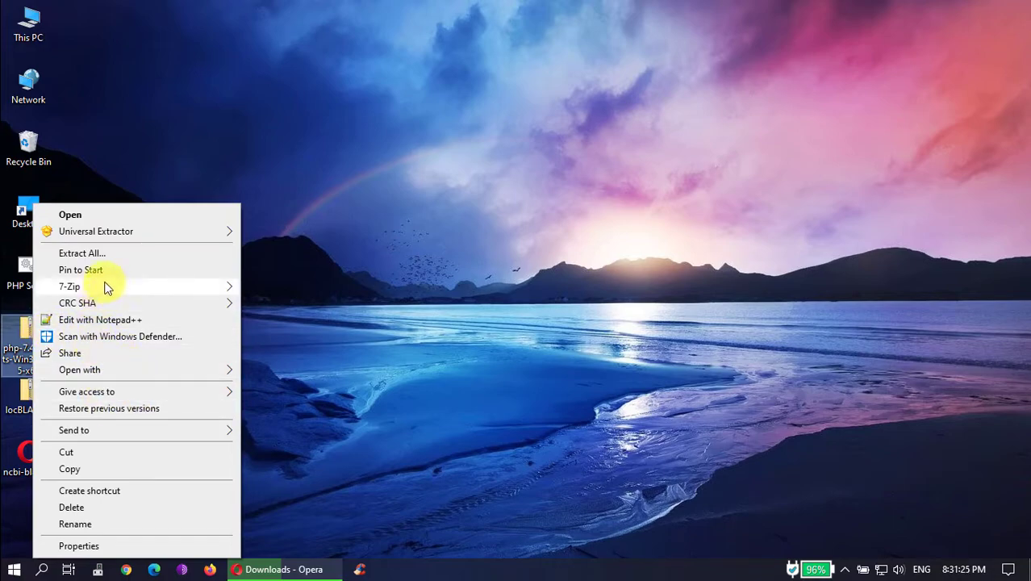
mouse_move(113, 287)
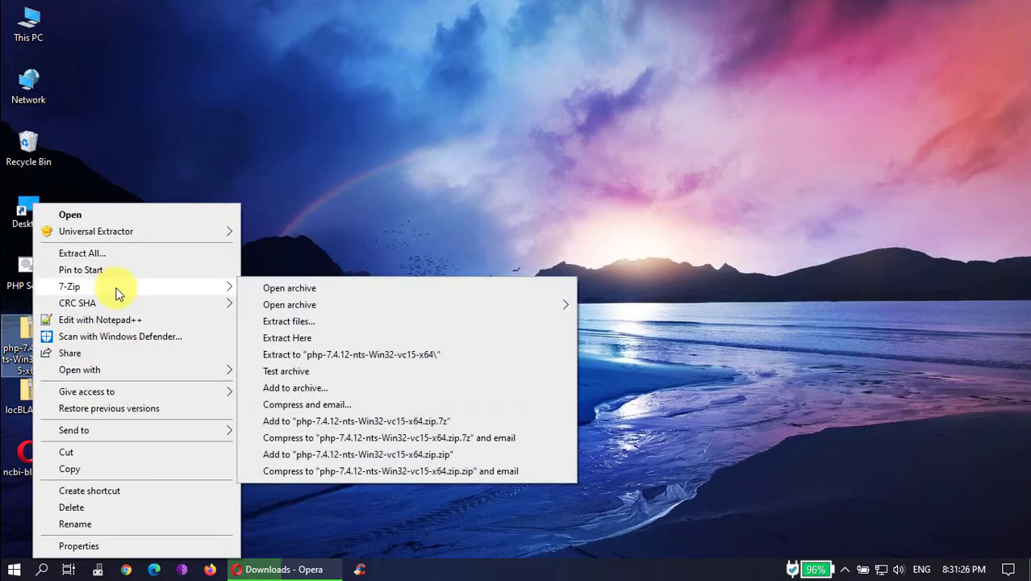
left_click(404, 352)
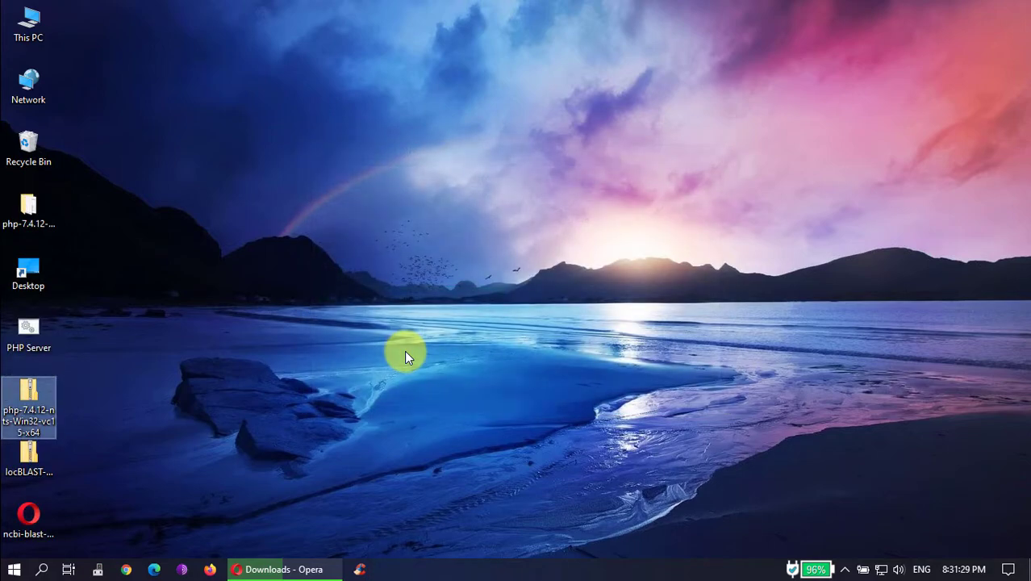
Step: Rename the extracted PHP folder on the desktop as PHP 7.4.12
left_click(33, 225)
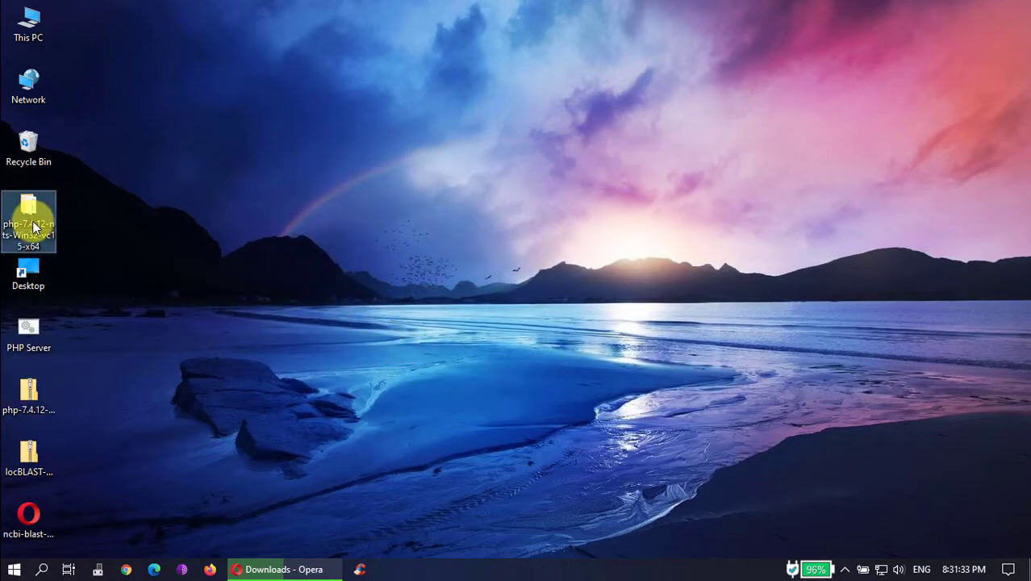
left_click(33, 228)
left_click_drag(50, 224, 86, 266)
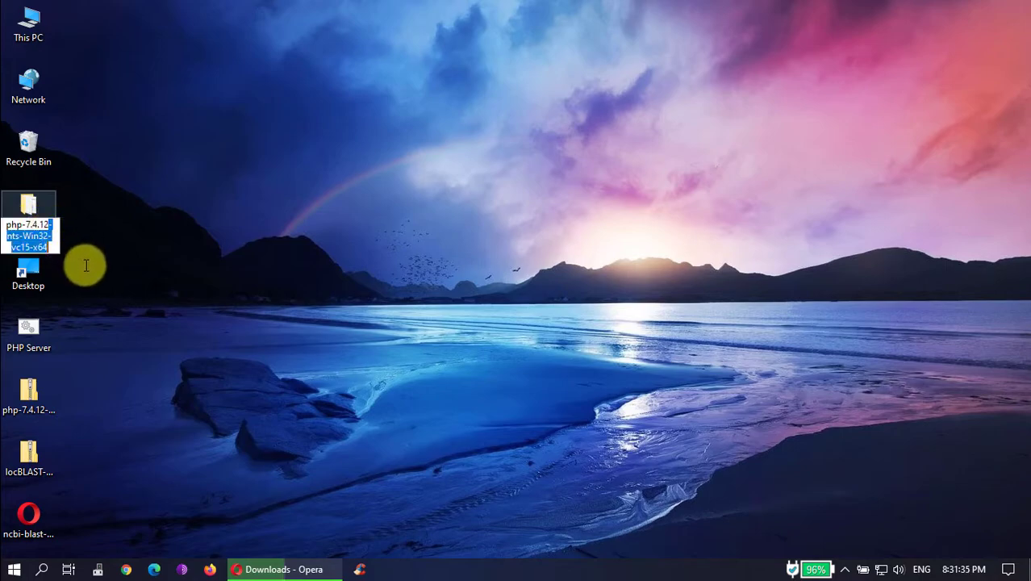
key("BackSpace")
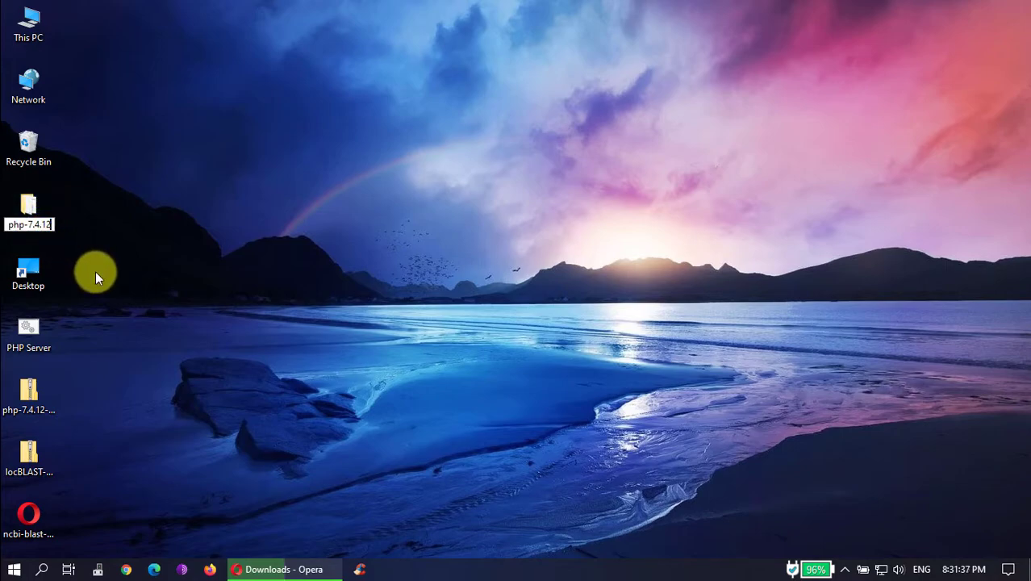
left_click_drag(30, 225, 5, 225)
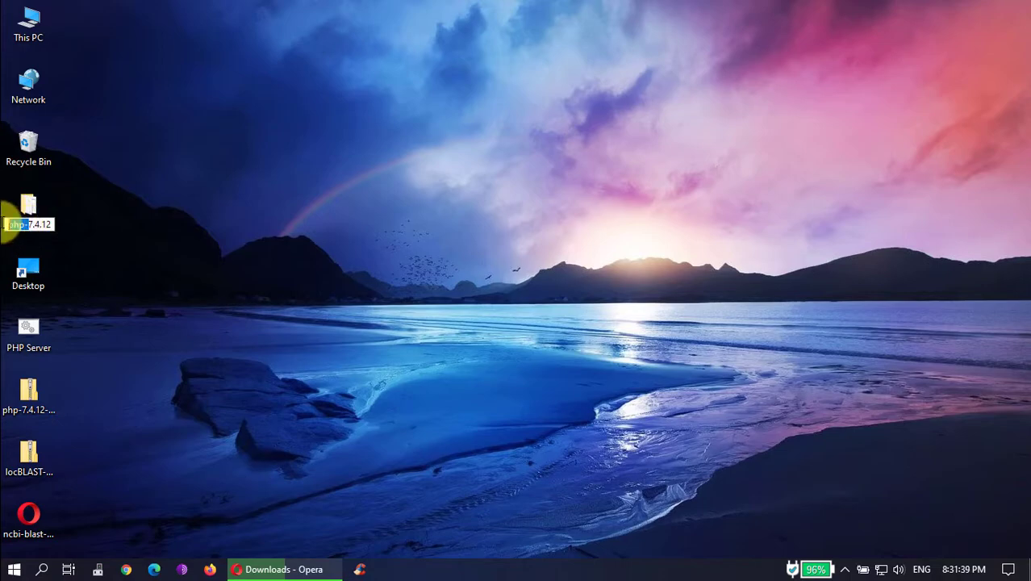
type("P")
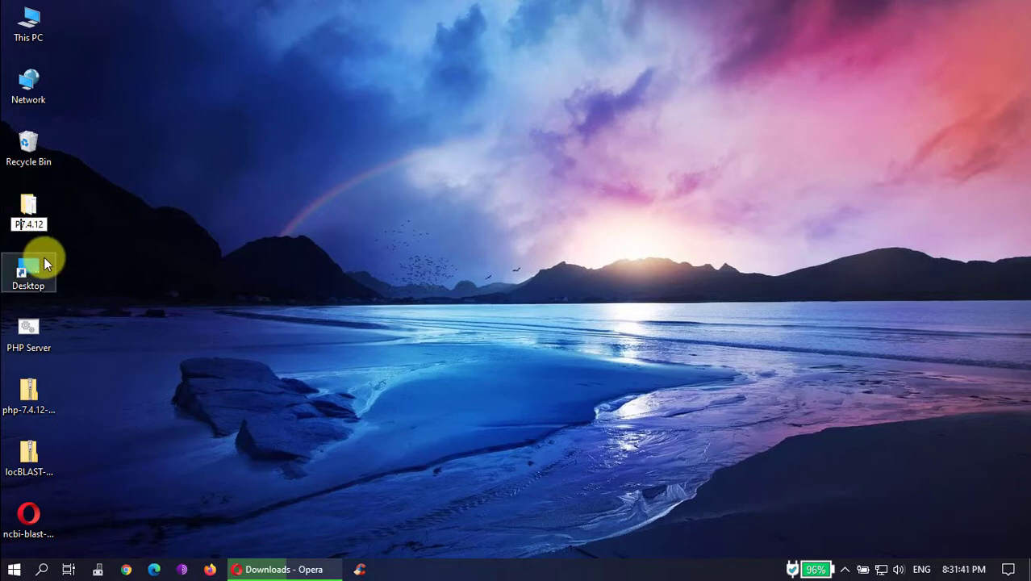
type("HP")
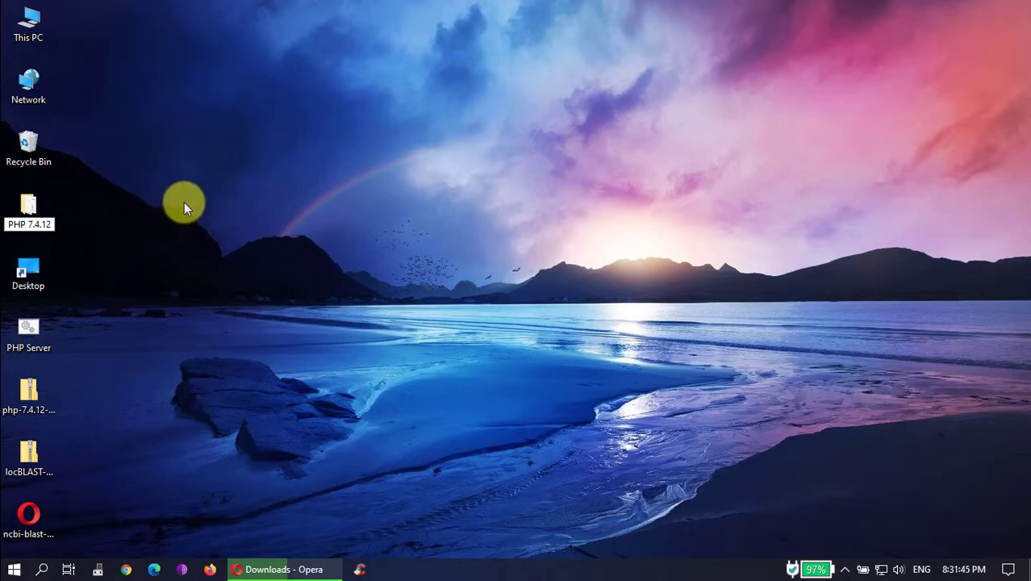
key("Return")
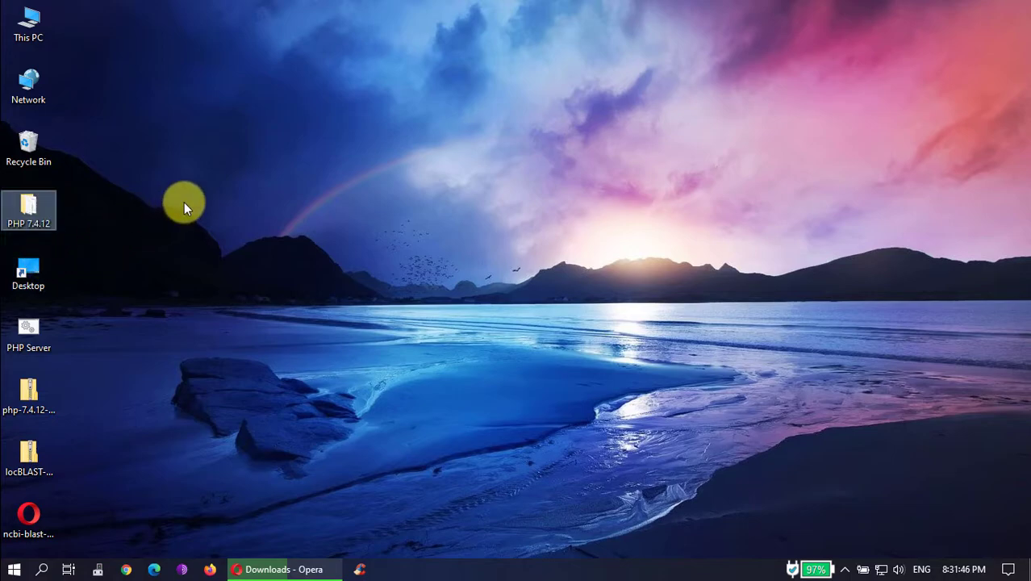
Step: Look through the files in the PHP 7.4.12 folder and return to the desktop
double_click(45, 205)
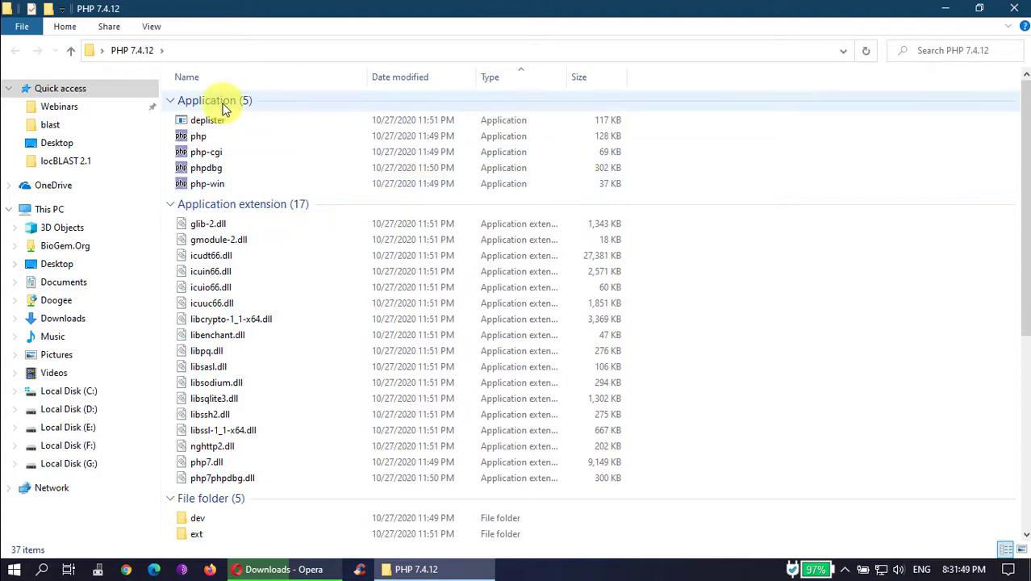
scroll(279, 447, "down", 4)
scroll(284, 457, "down", 2)
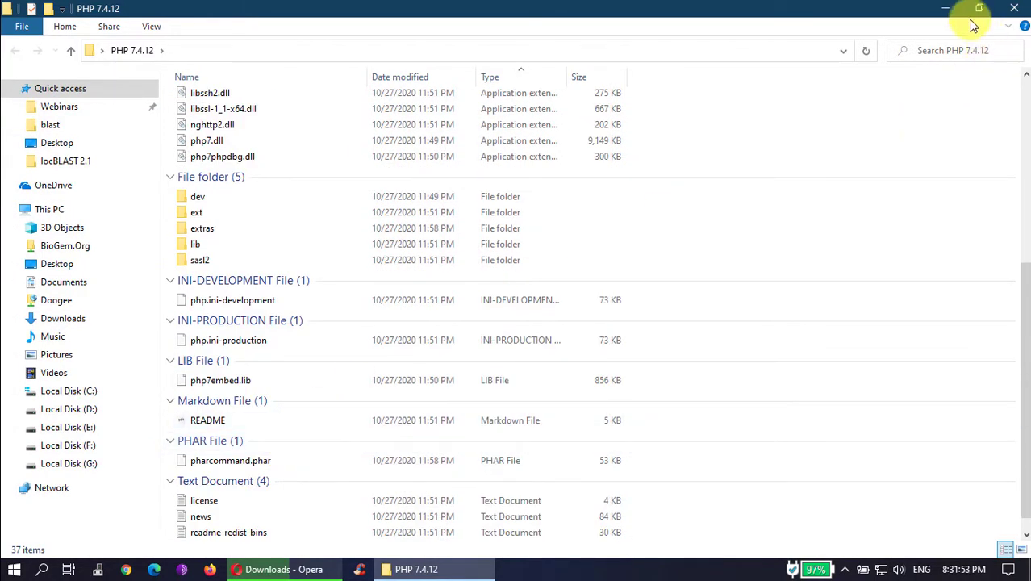
left_click(949, 9)
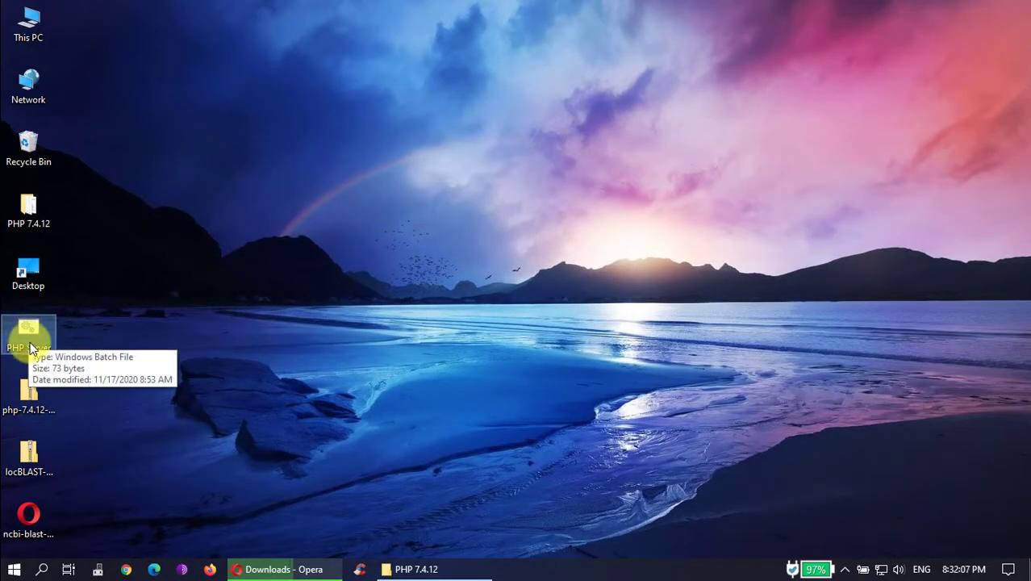
Step: Review the server start commands in the PHP Server batch file in Notepad and close it
right_click(30, 346)
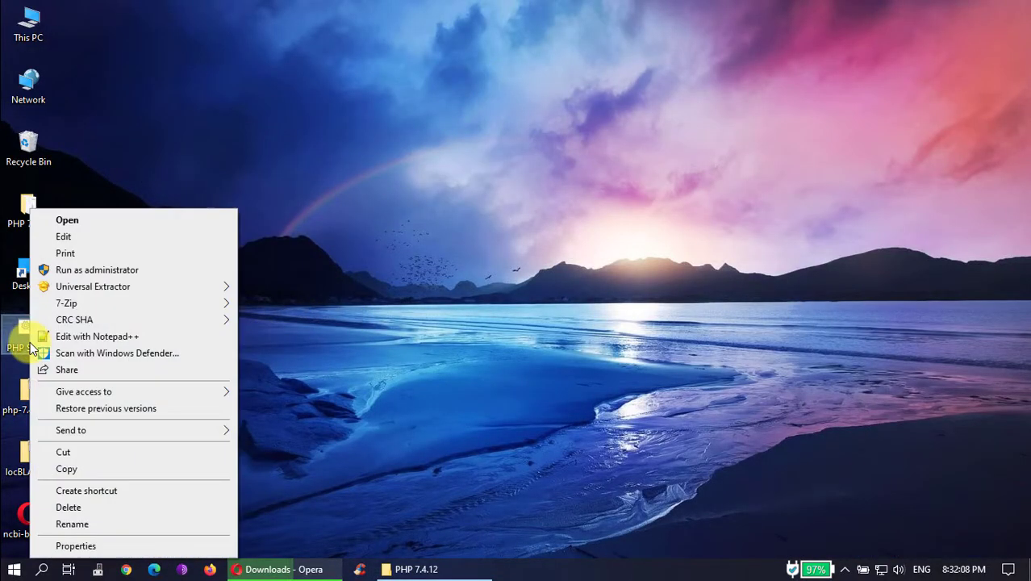
left_click(100, 239)
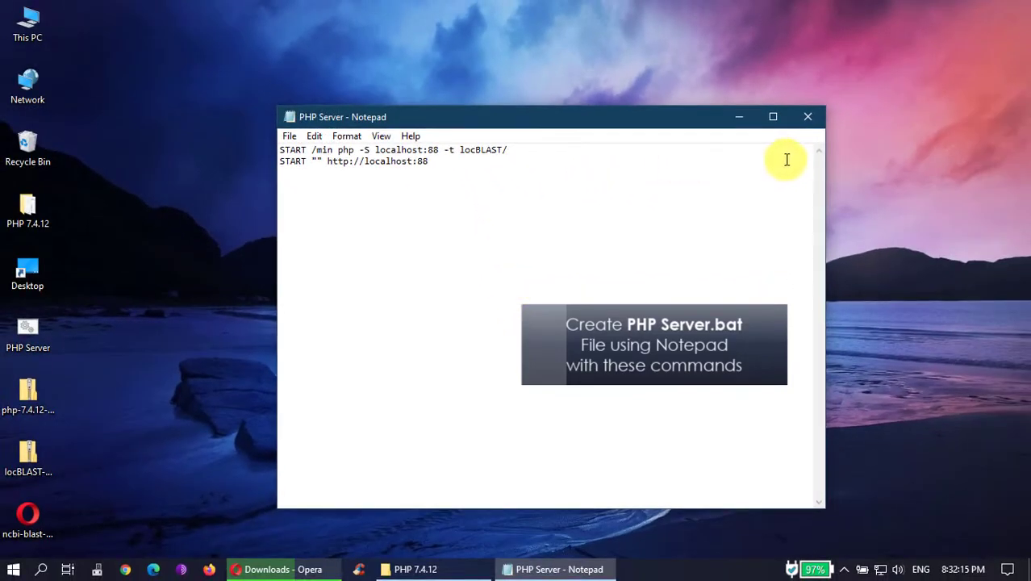
left_click(808, 117)
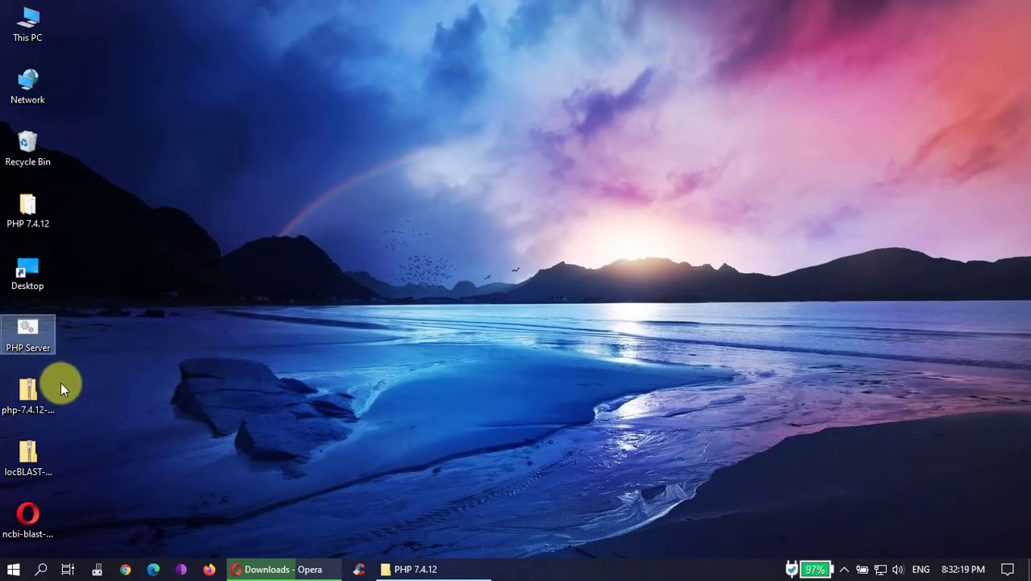
Step: Check the contents of the locBLAST-master archive and extract it with 7-Zip into a folder of the same name
left_click(32, 455)
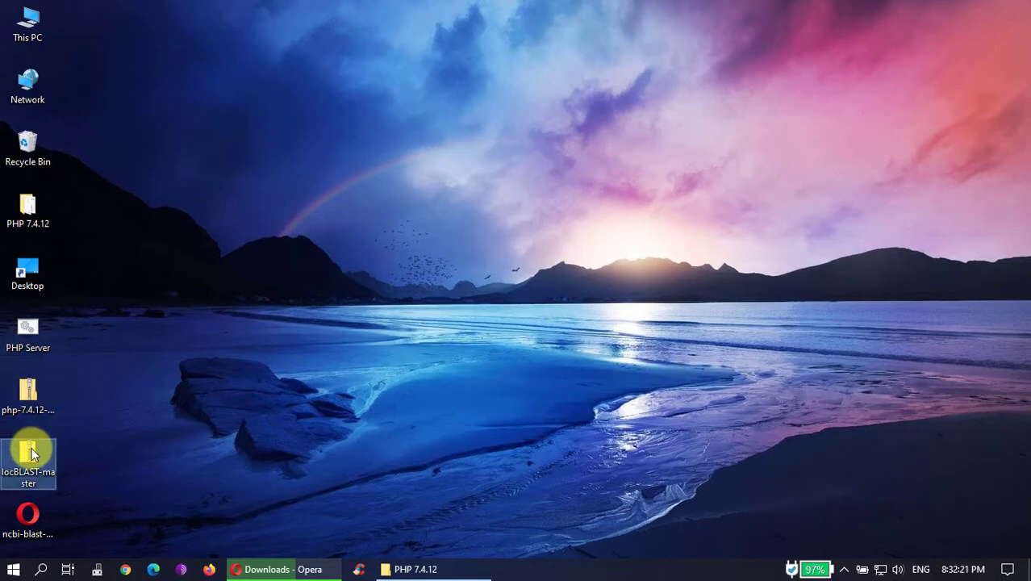
double_click(32, 454)
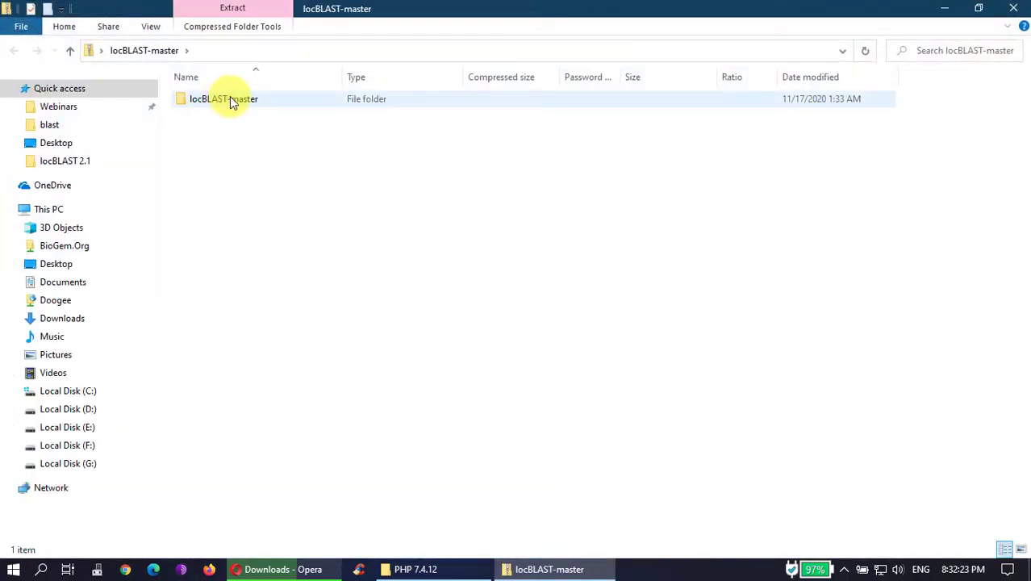
left_click(1013, 8)
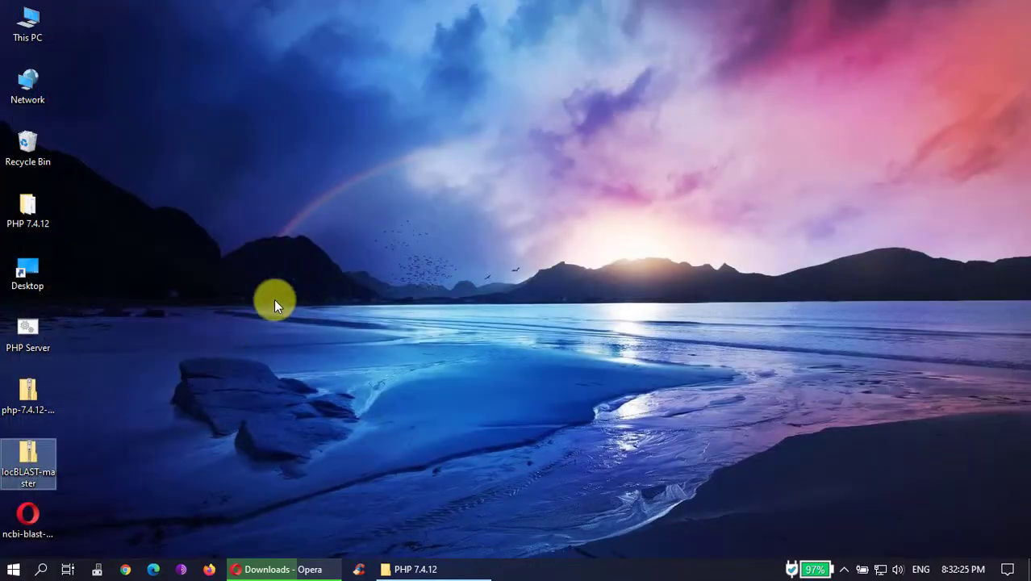
right_click(36, 451)
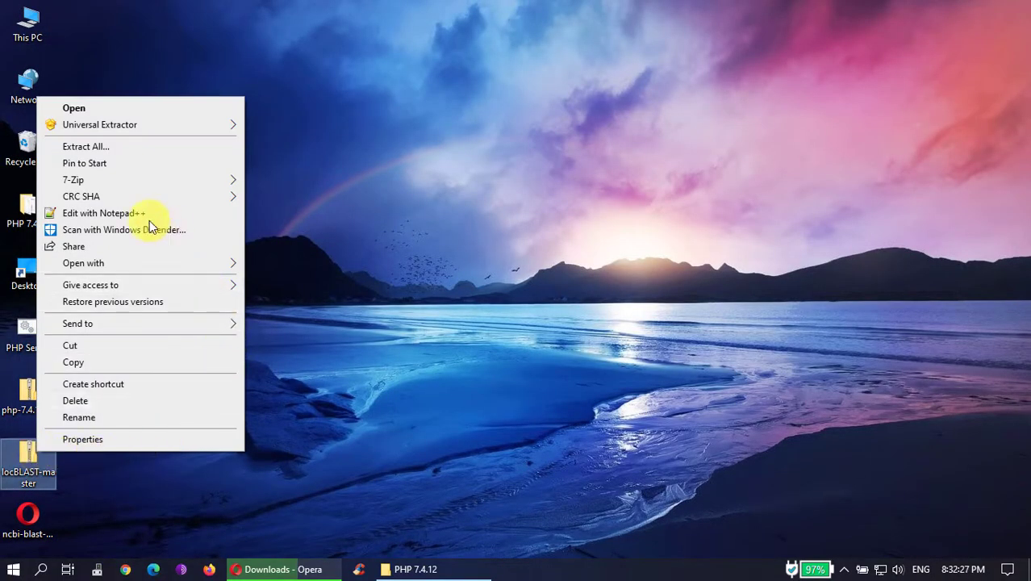
mouse_move(71, 182)
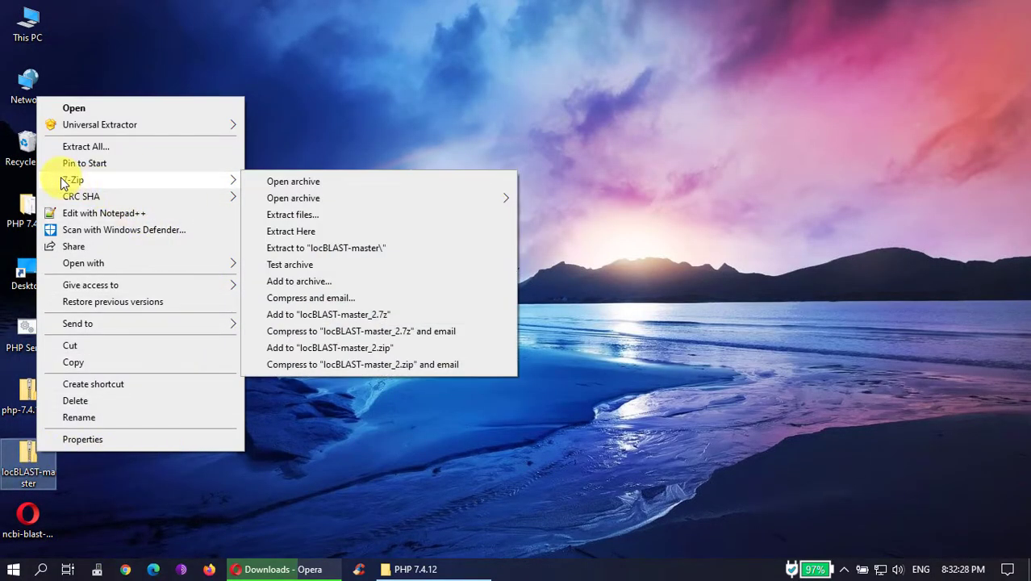
left_click(387, 247)
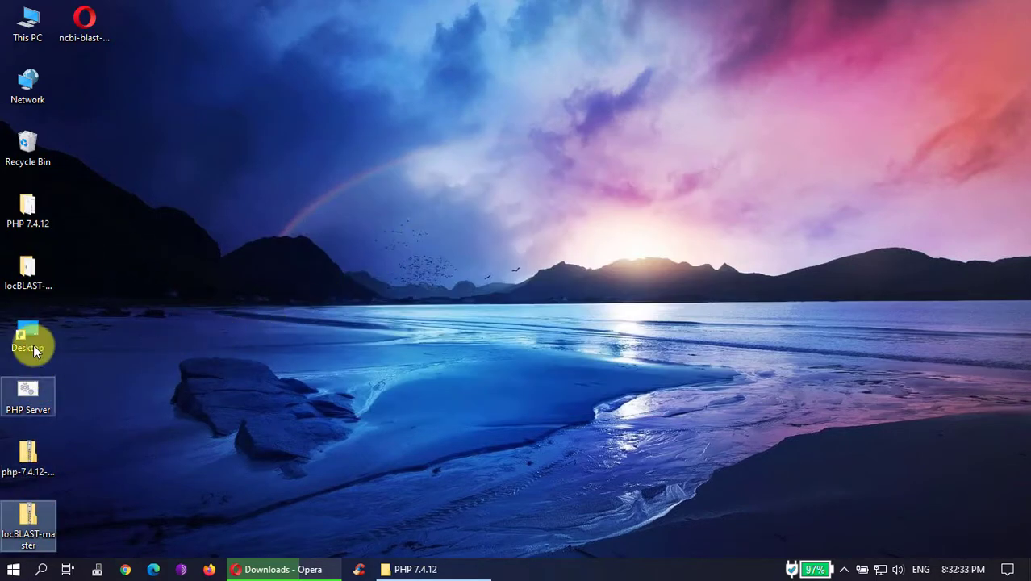
Step: Delete the images folder and the LICENSE and README files from the extracted locBLAST-master folder, and close the folder
left_click(35, 272)
double_click(36, 273)
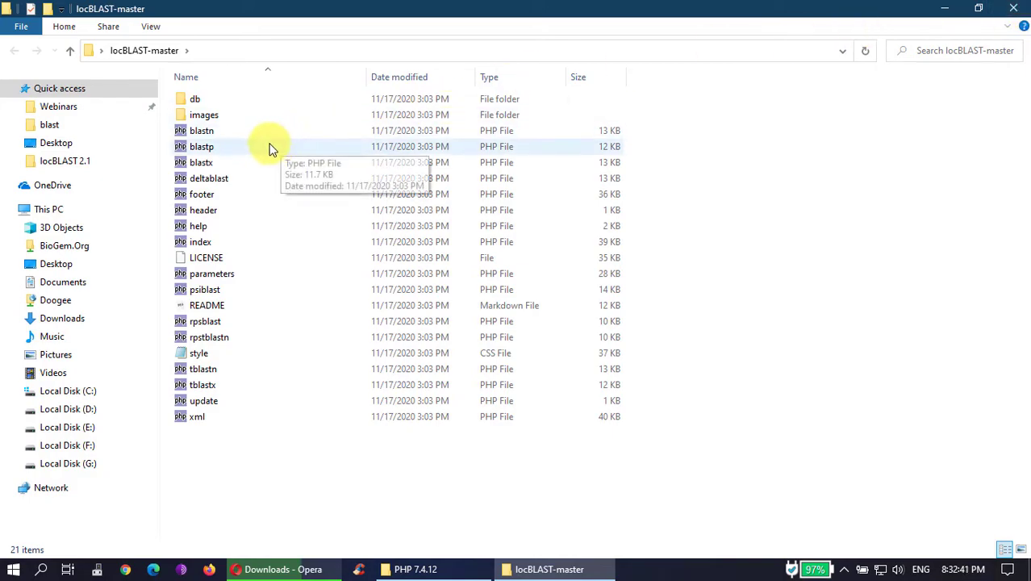
left_click(231, 116)
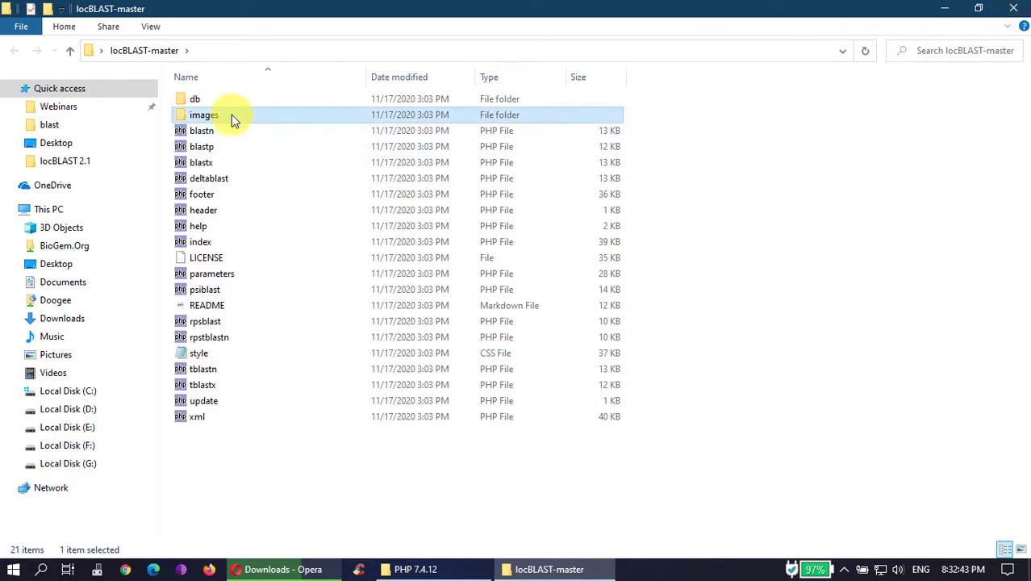
left_click(208, 260, "shift")
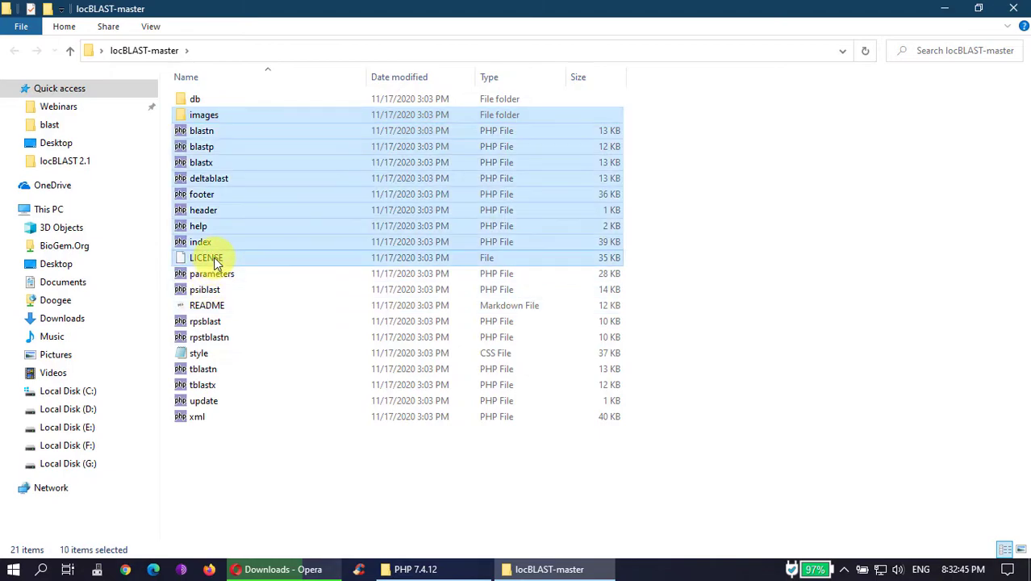
left_click(246, 122)
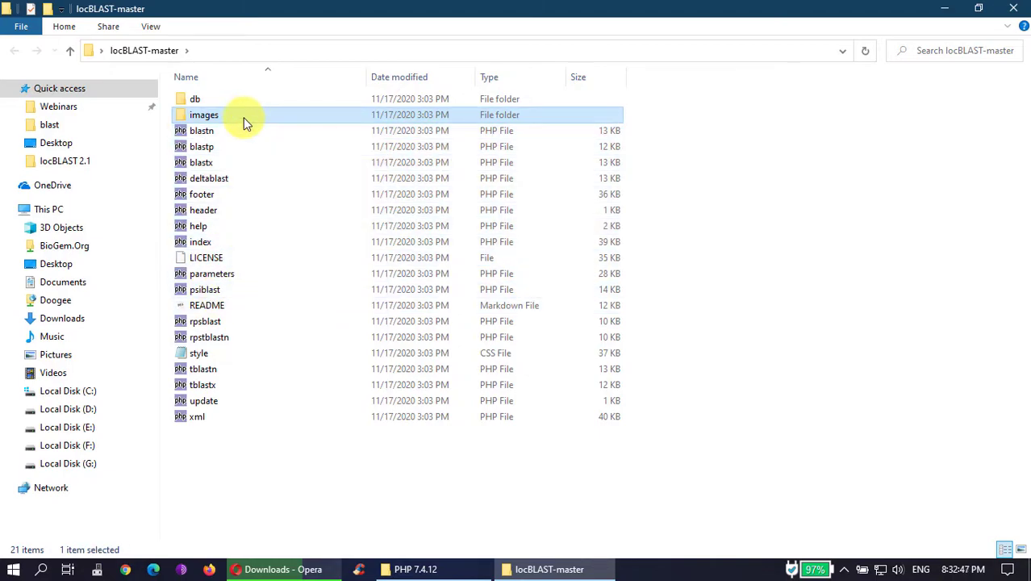
left_click(207, 260, "ctrl")
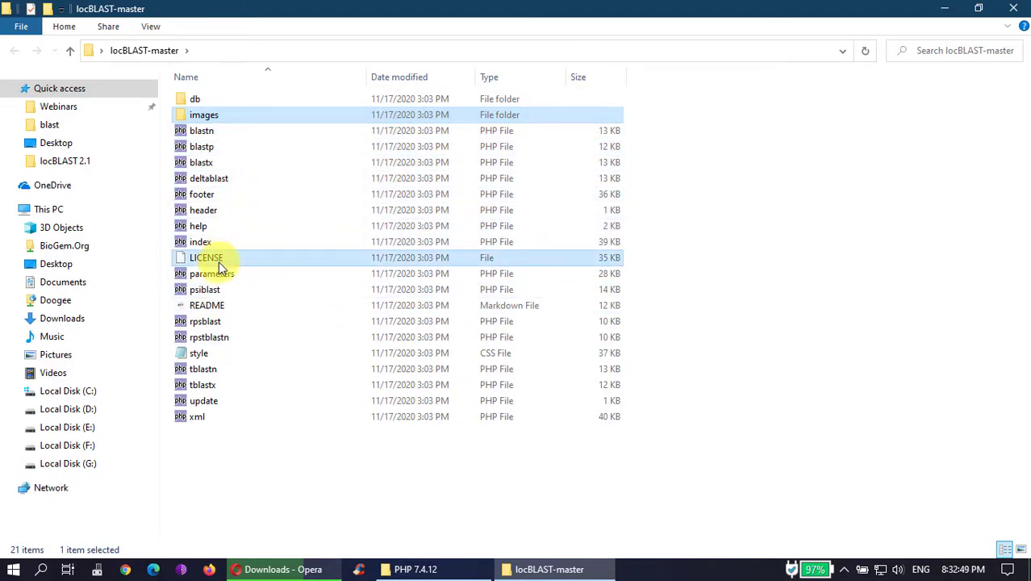
left_click(224, 308, "ctrl")
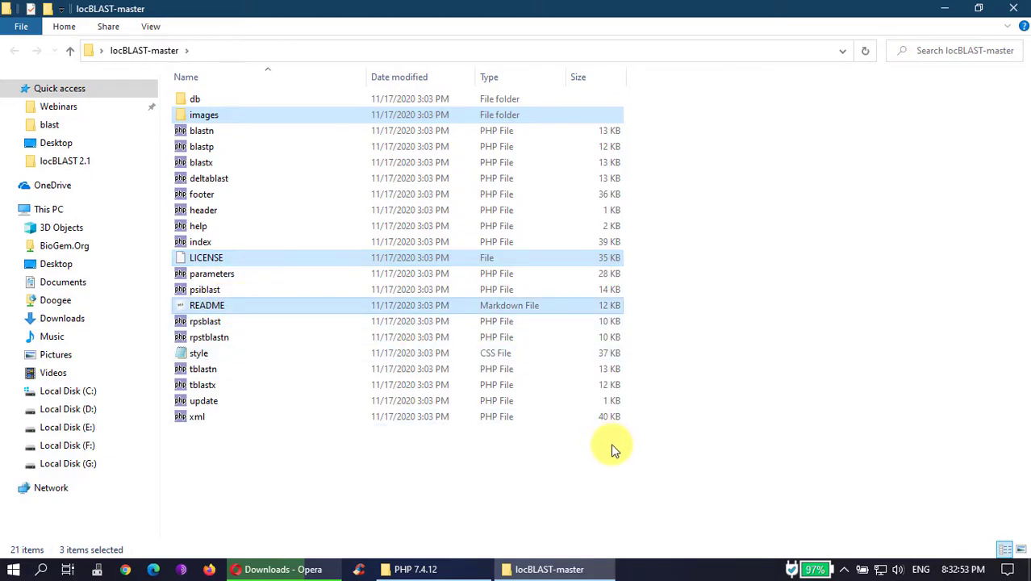
key("Delete")
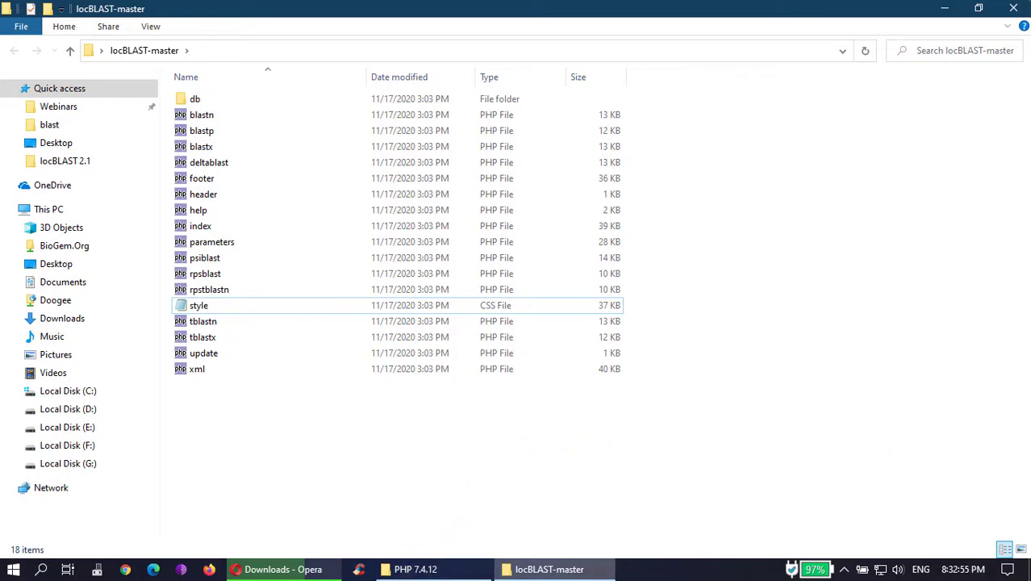
left_click(1015, 10)
Step: Rename the extracted locBLAST-master folder on the desktop as locBLAST
left_click(23, 295)
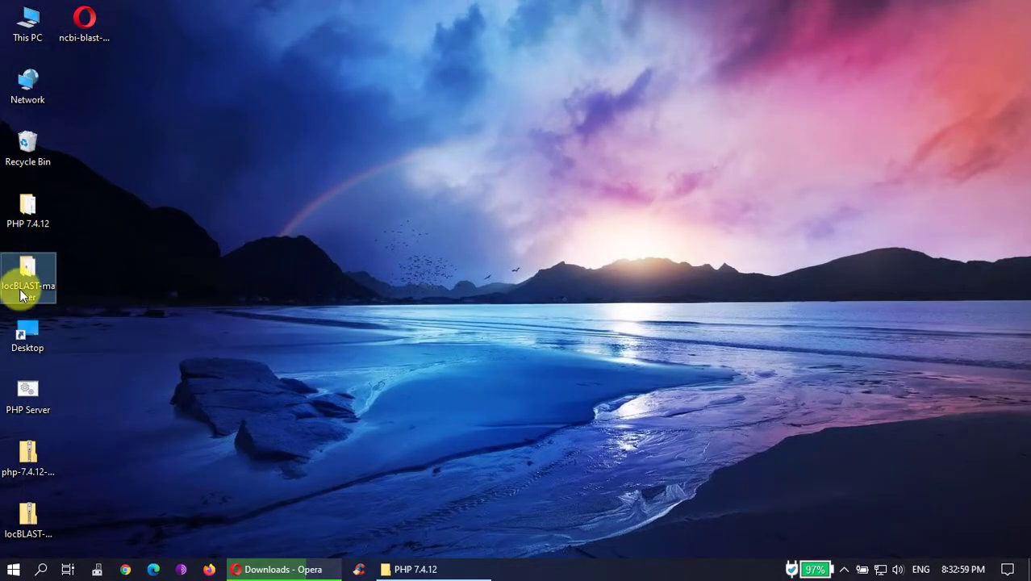
left_click(27, 288)
left_click_drag(62, 292, 144, 362)
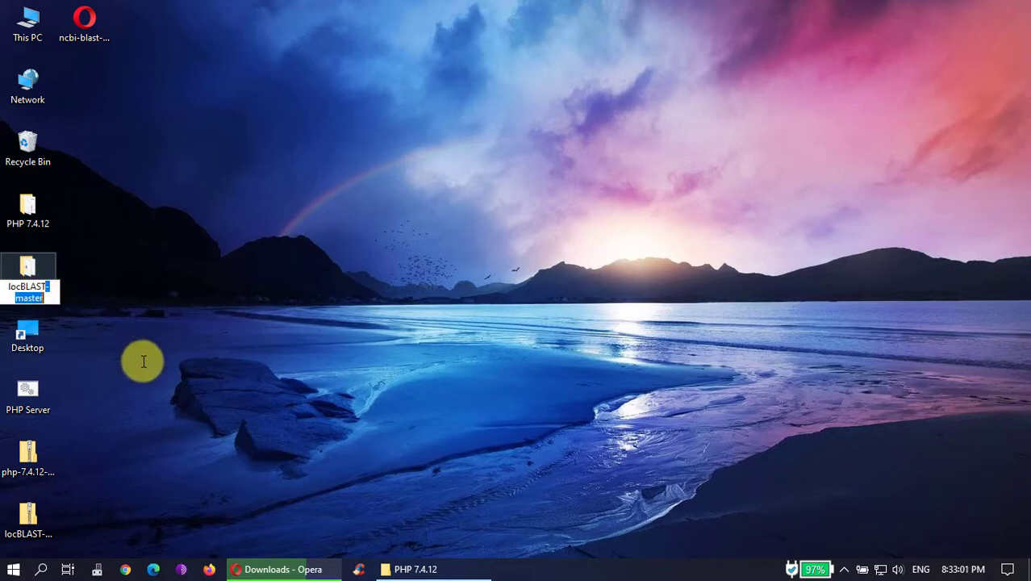
key("BackSpace")
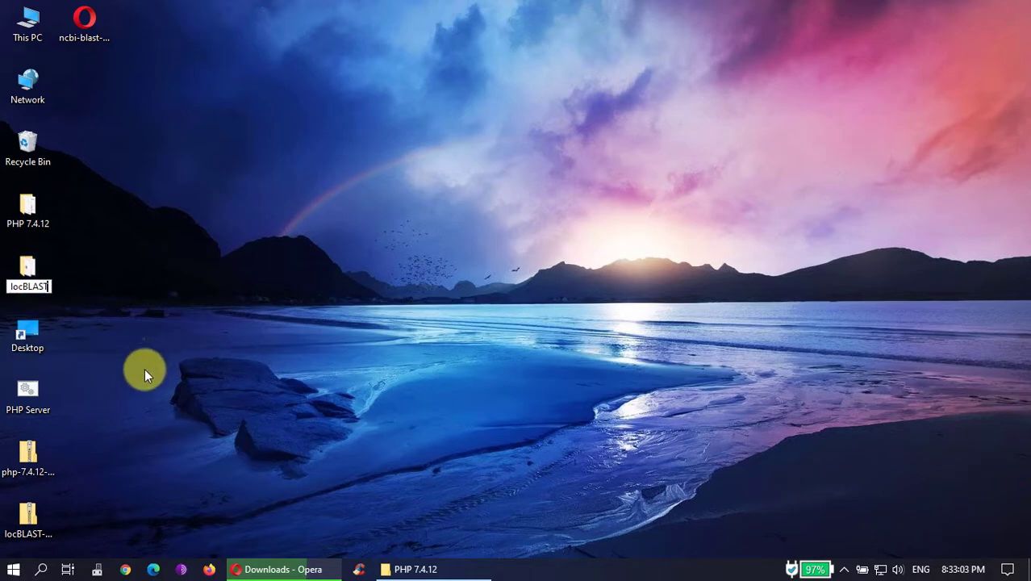
key("Return")
Step: Move the locBLAST folder from the desktop into the PHP 7.4.12 folder and return to the desktop
right_click(49, 268)
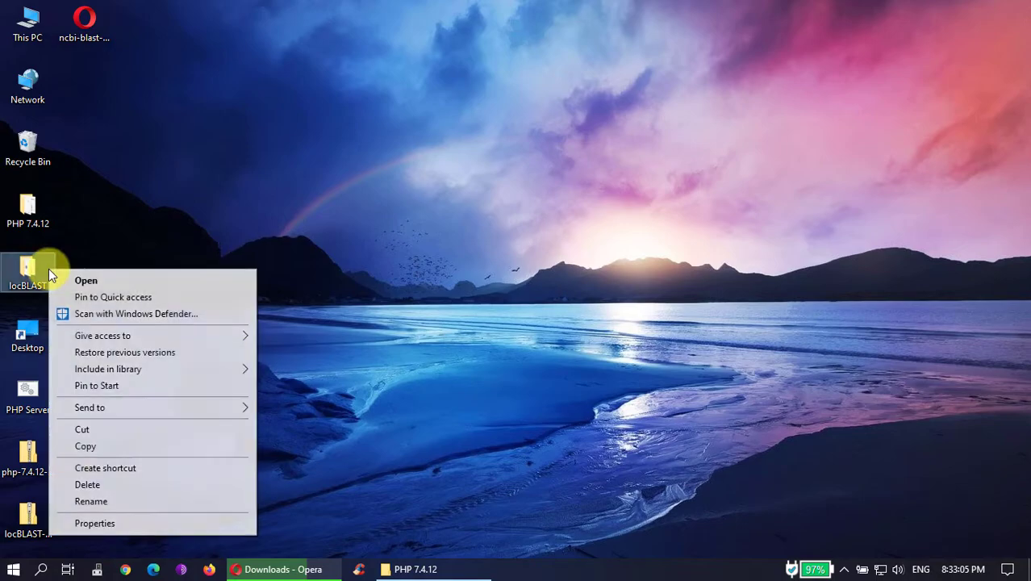
left_click(105, 433)
left_click(433, 564)
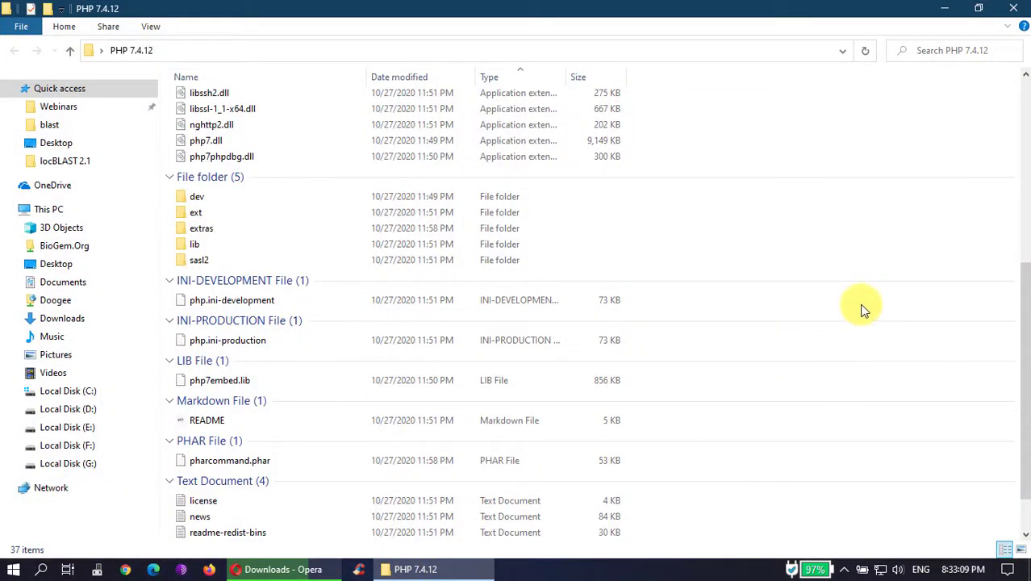
right_click(934, 261)
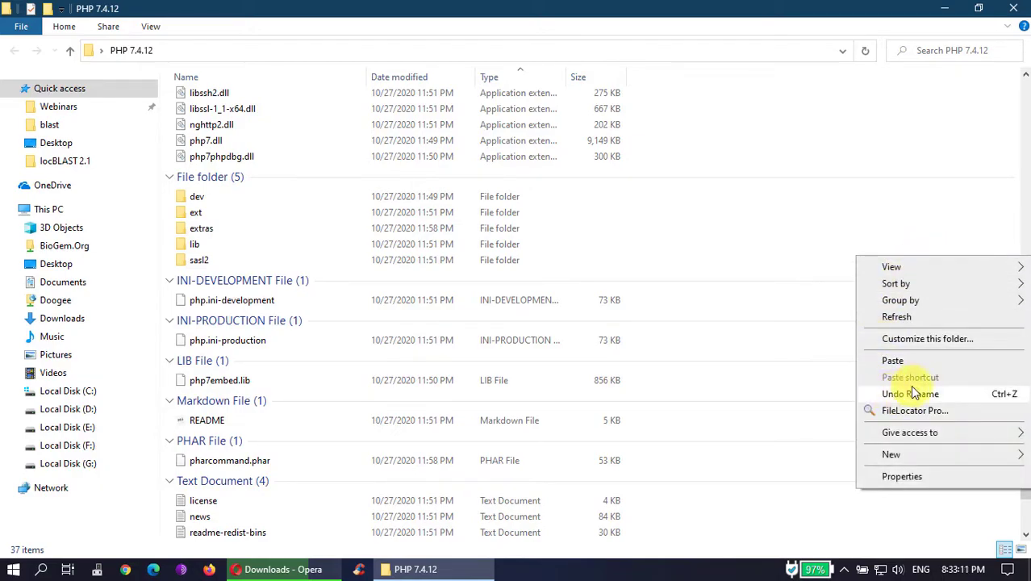
left_click(926, 362)
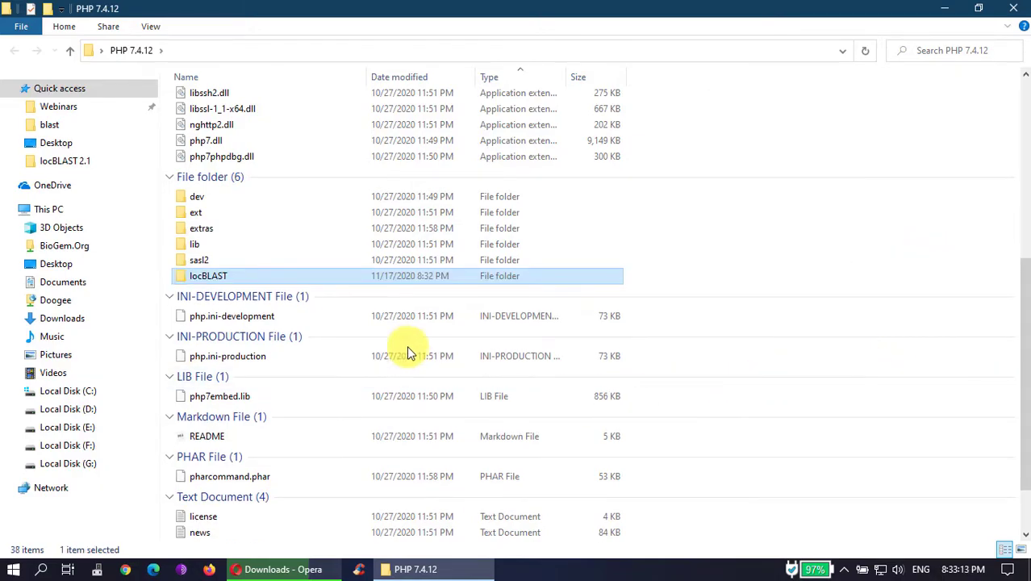
left_click(938, 8)
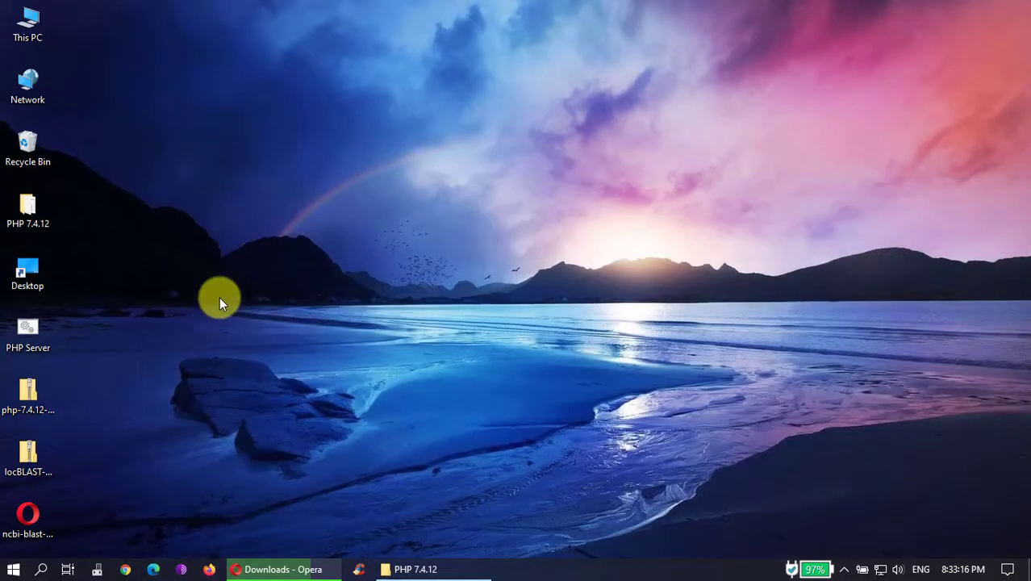
Step: Copy the PHP Server batch file from the desktop into the PHP 7.4.12 folder
right_click(31, 329)
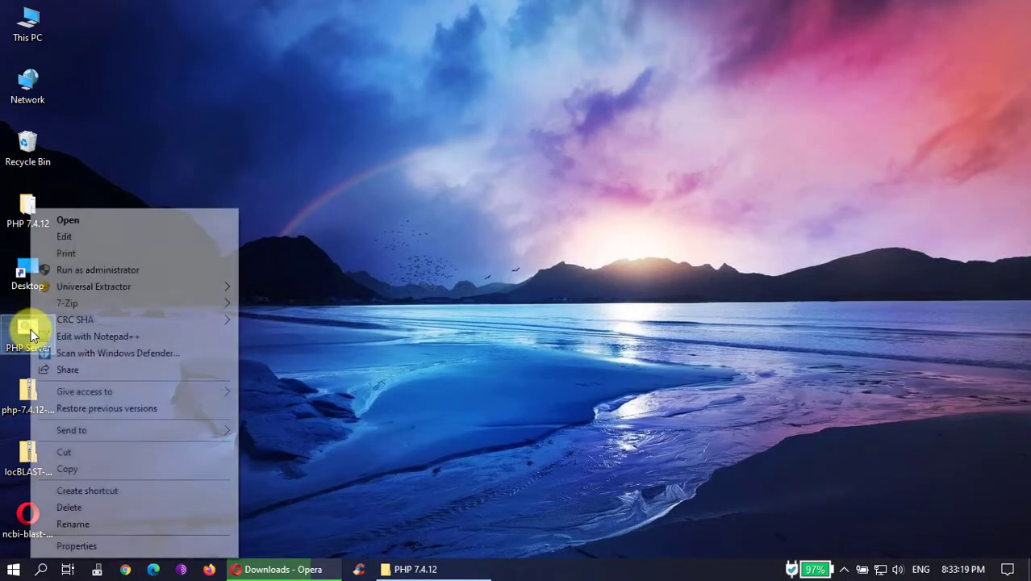
left_click(74, 465)
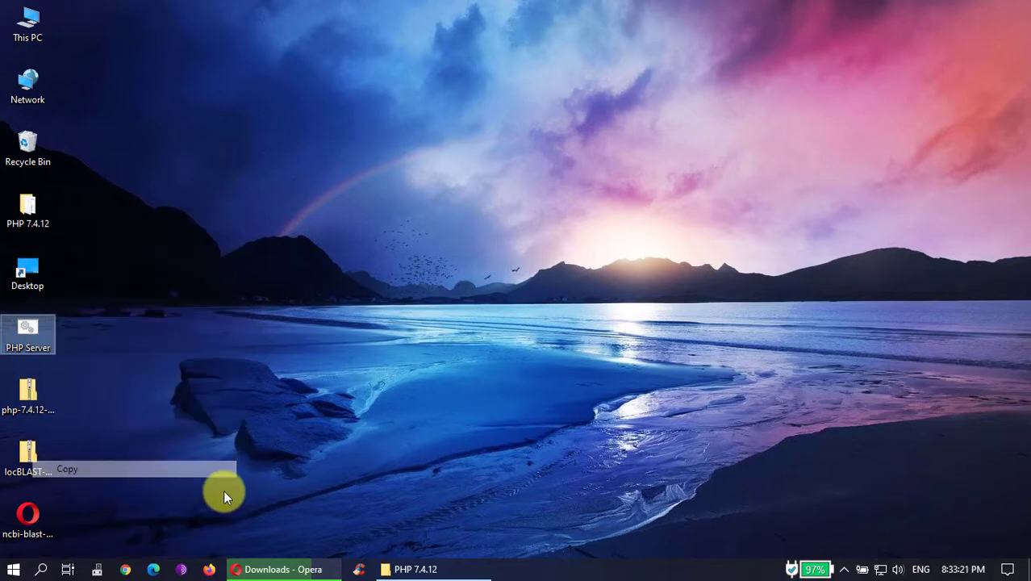
left_click(462, 573)
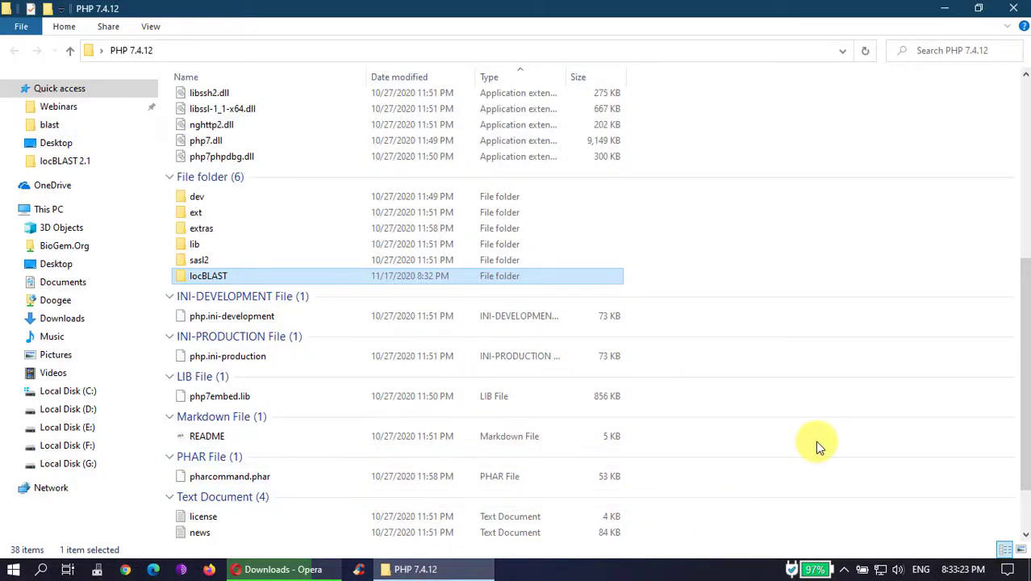
right_click(817, 444)
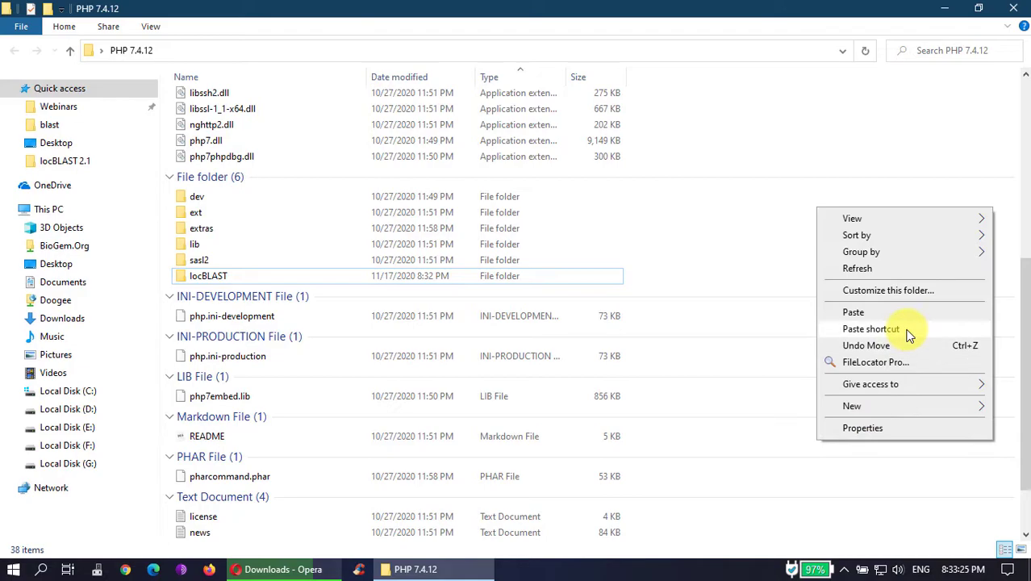
left_click(853, 312)
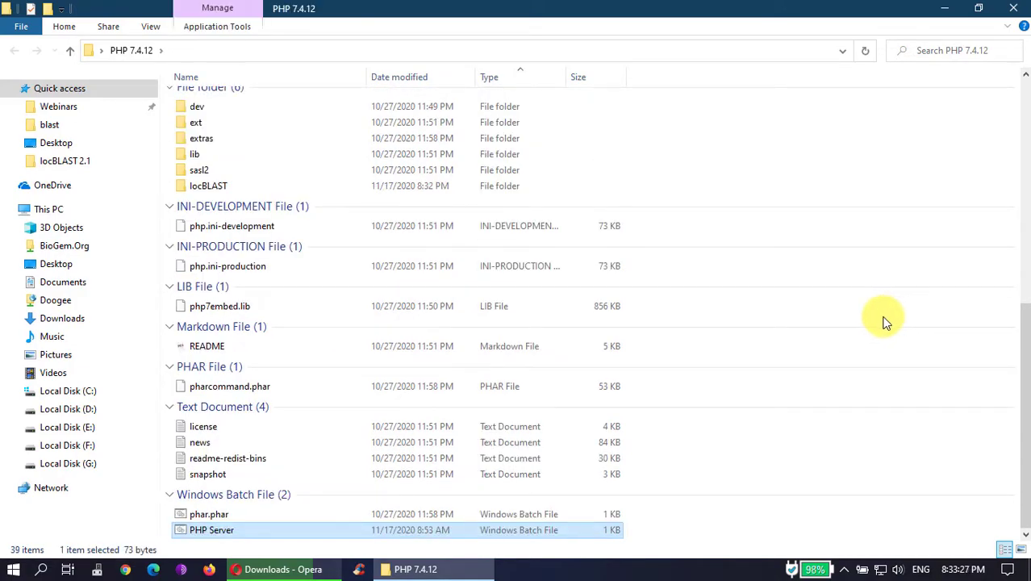
Step: Open the locBLAST folder inside PHP 7.4.12 and display its contents as tiles
scroll(534, 380, "up", 2)
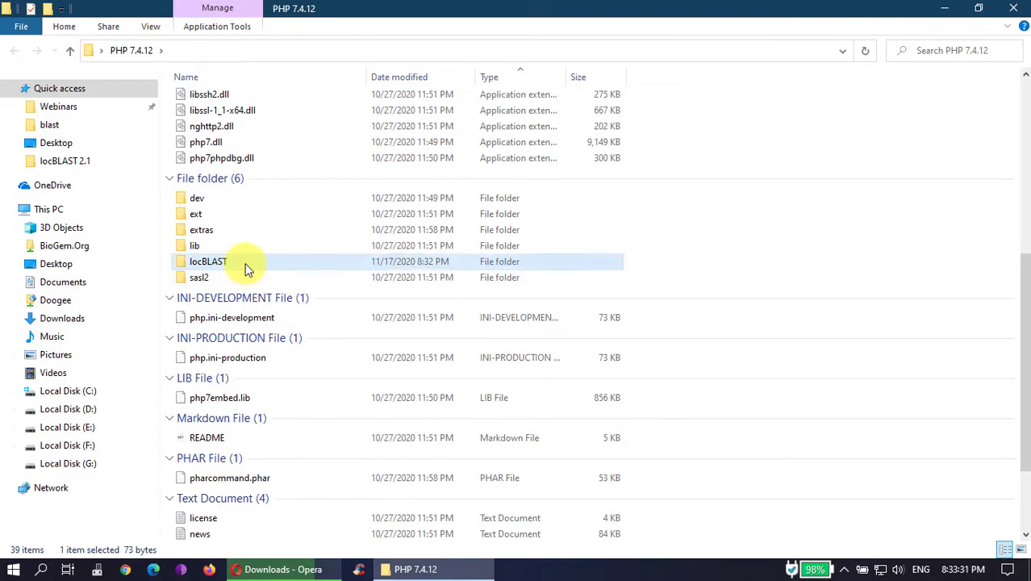
double_click(212, 261)
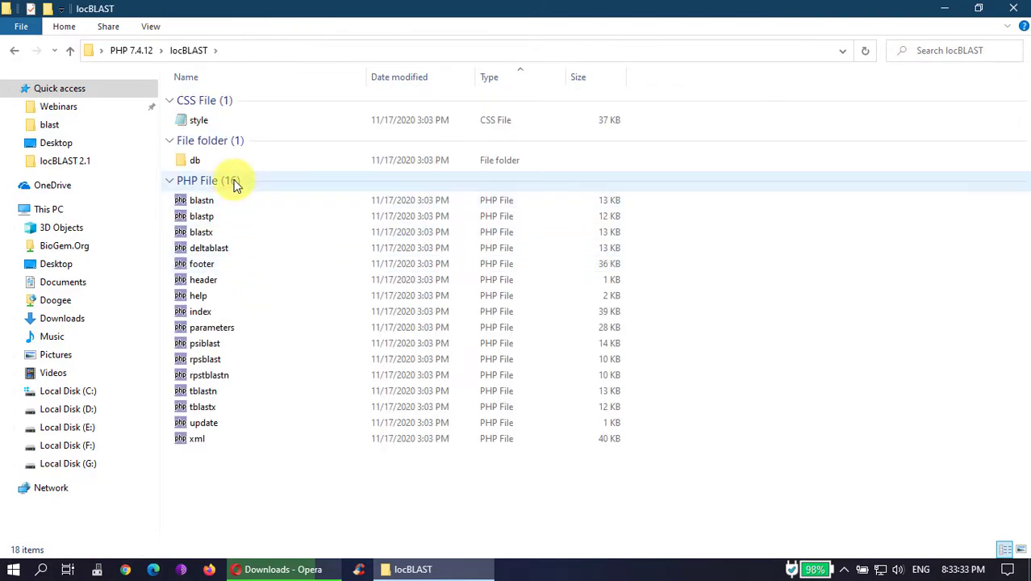
right_click(772, 257)
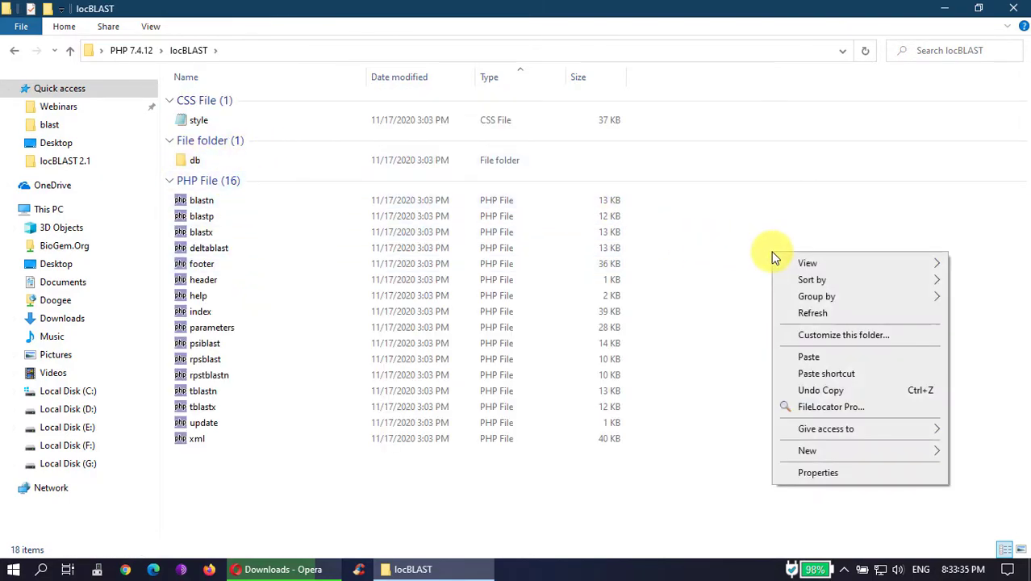
mouse_move(843, 299)
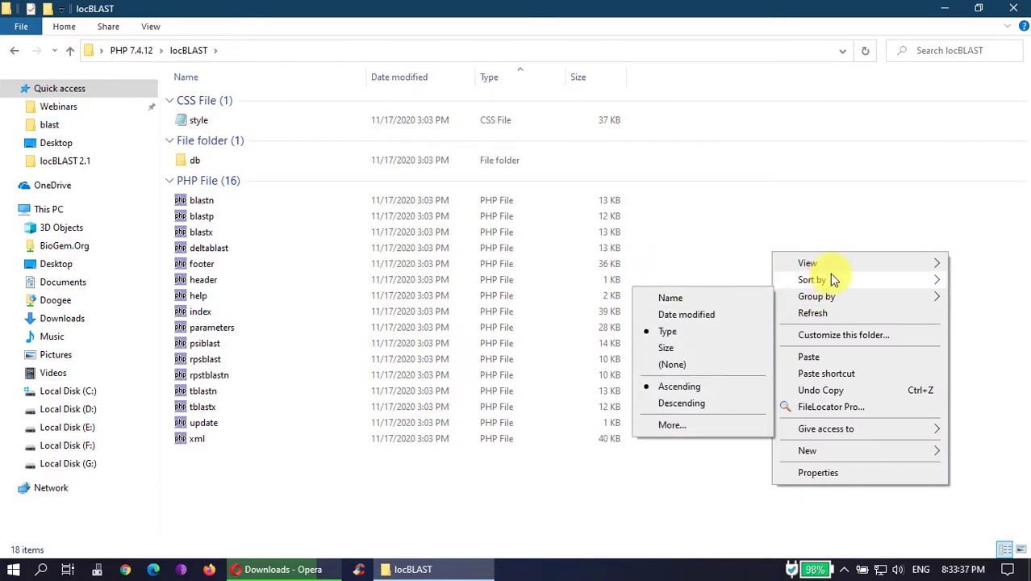
mouse_move(828, 259)
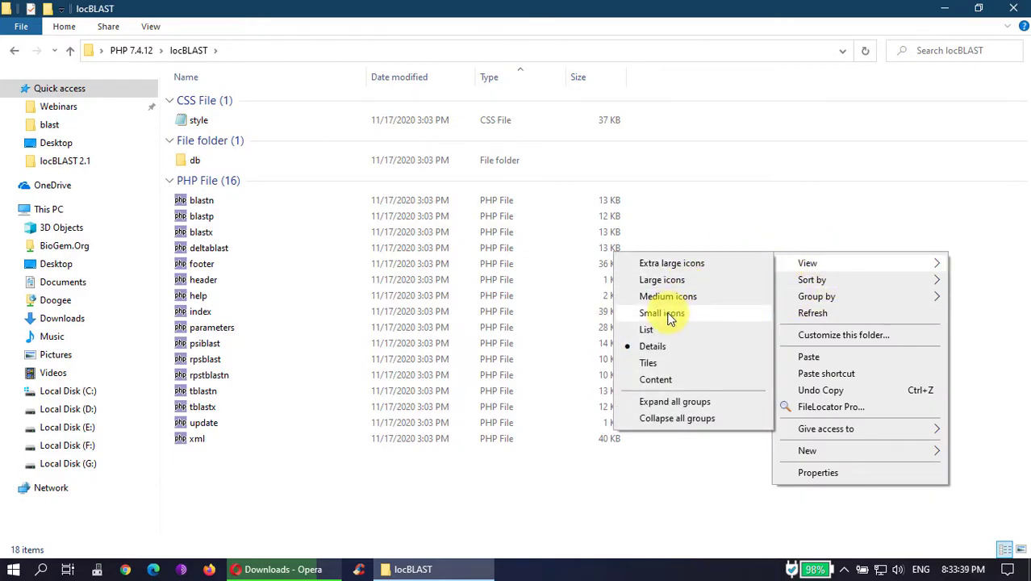
left_click(667, 370)
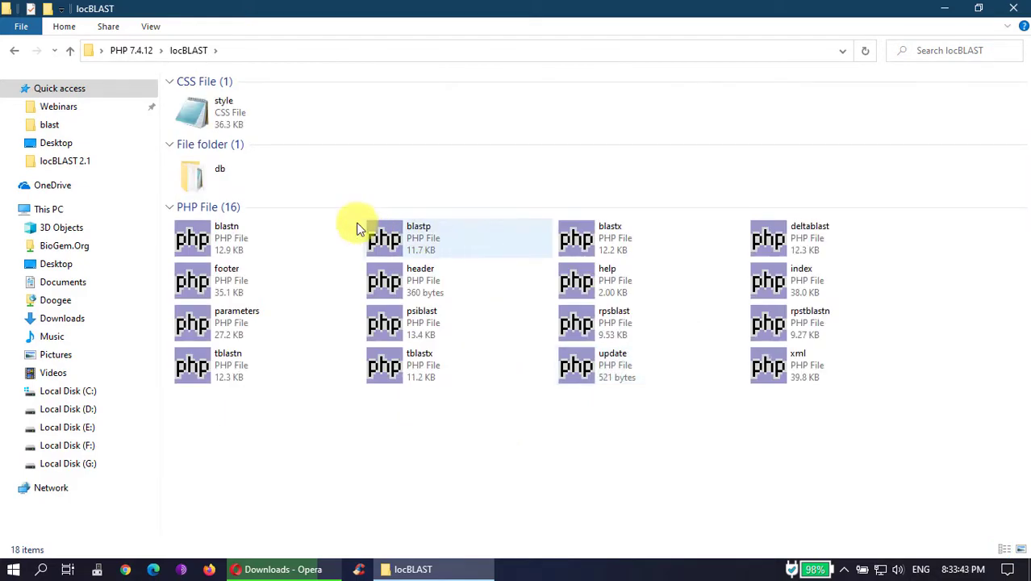
Step: Open the db folder inside locBLAST and display its contents as tiles
double_click(226, 176)
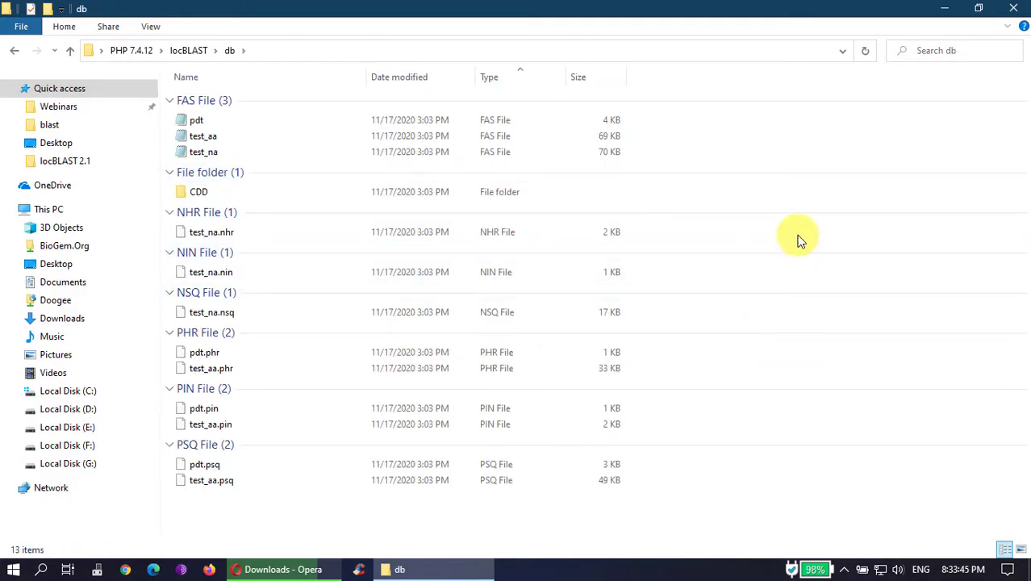
right_click(798, 238)
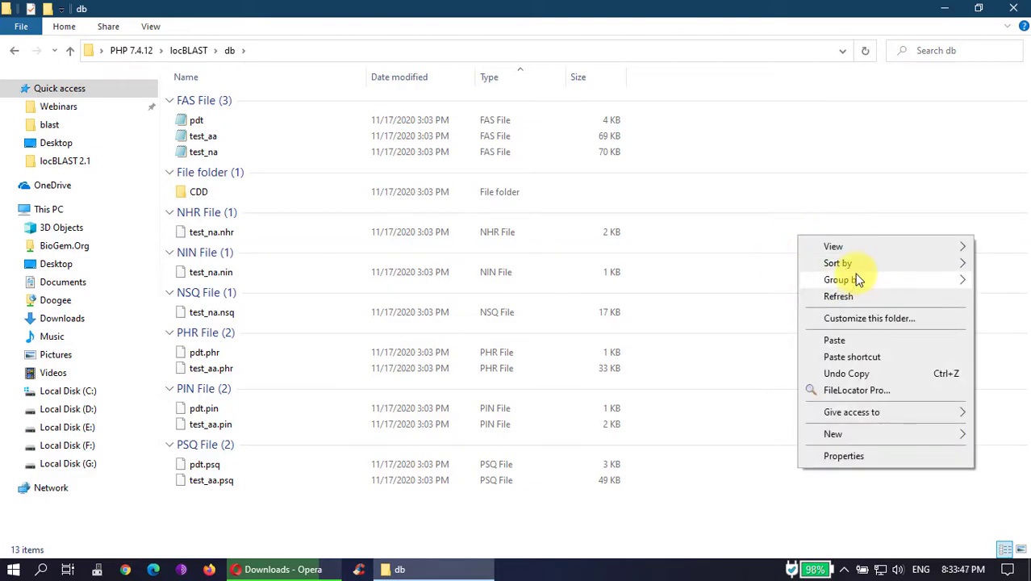
mouse_move(853, 249)
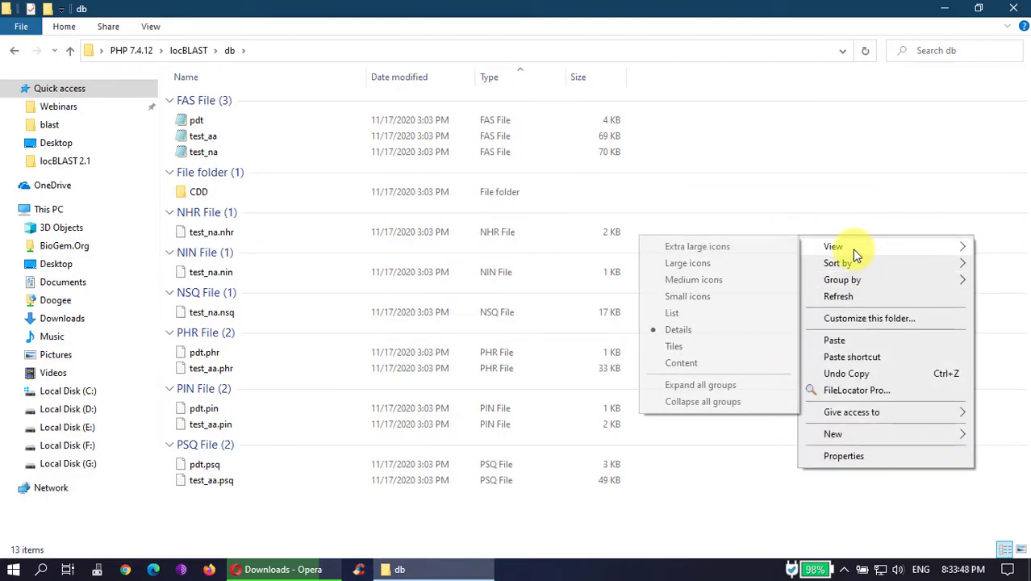
left_click(687, 348)
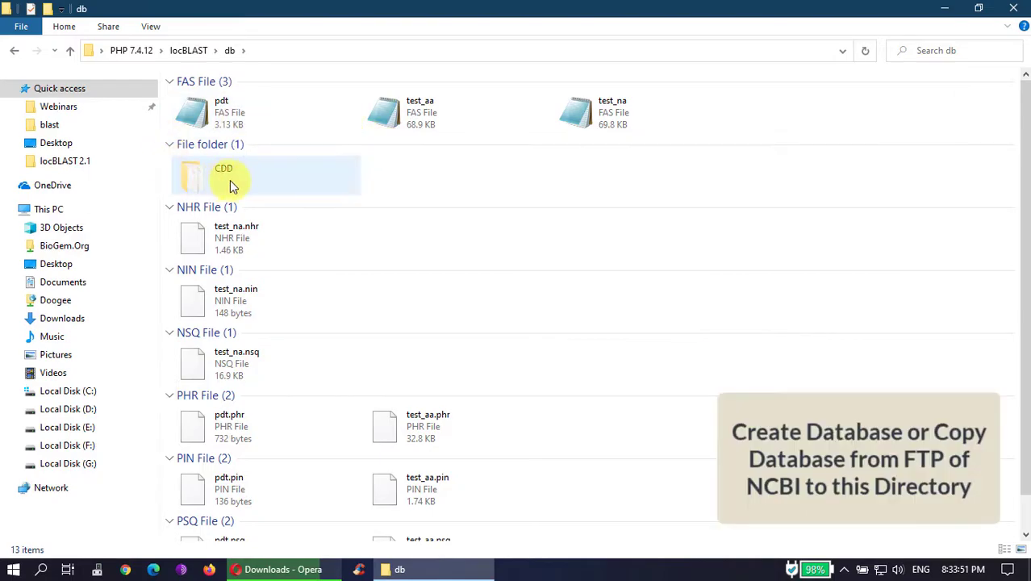
Step: Open the pdt FASTA file in Notepad, look through its protein sequences and close it
double_click(265, 122)
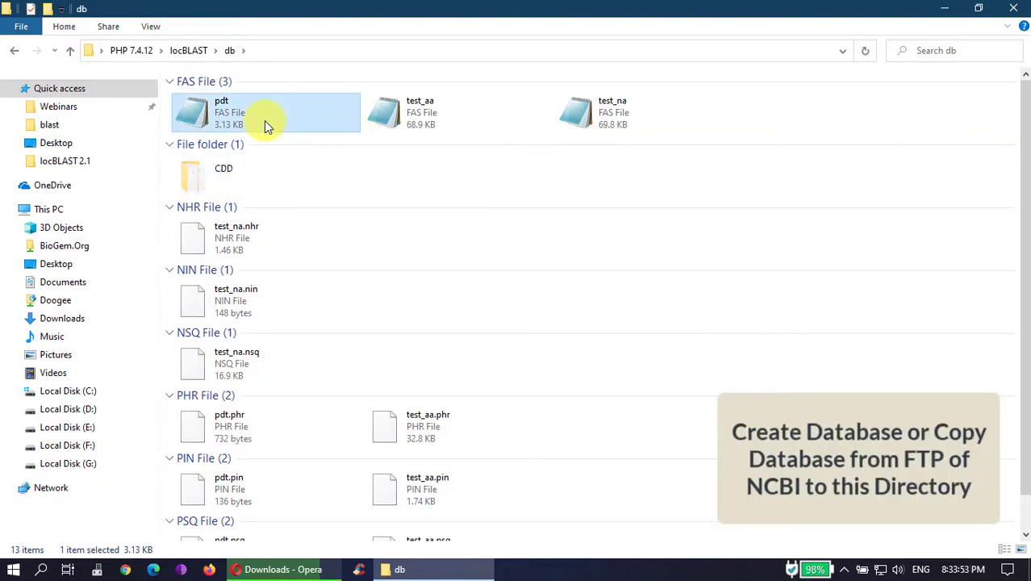
scroll(615, 320, "down", 3)
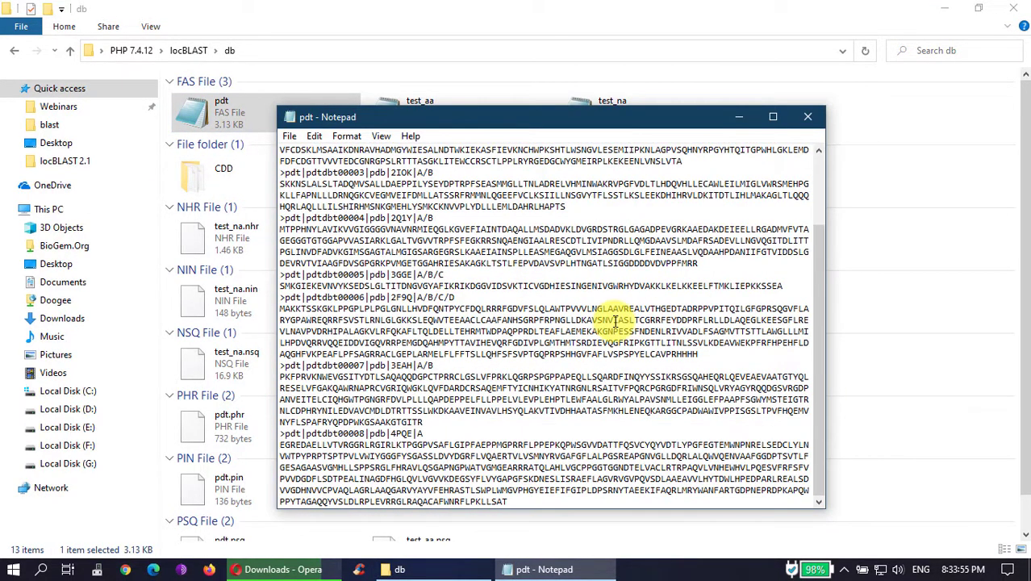
scroll(615, 321, "up", 3)
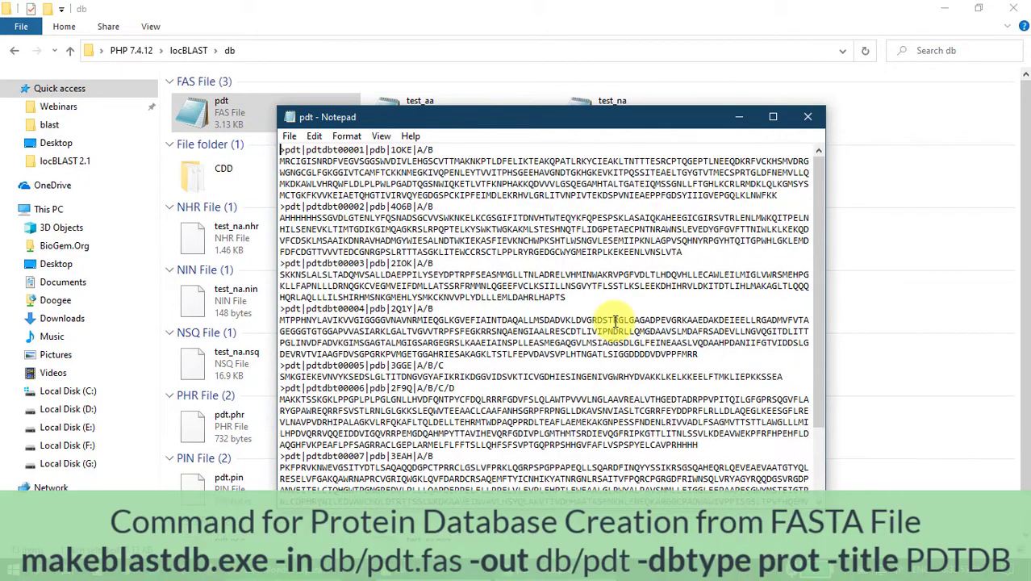
left_click(807, 117)
Step: Open the test_aa FASTA file, look through its protein sequences to the end and close it
double_click(446, 117)
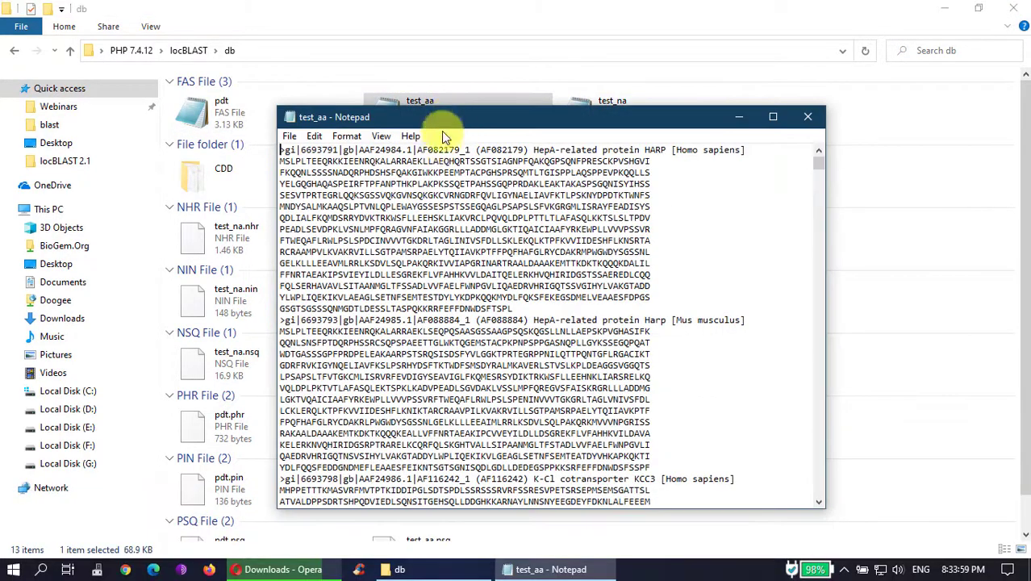
scroll(520, 329, "down", 10)
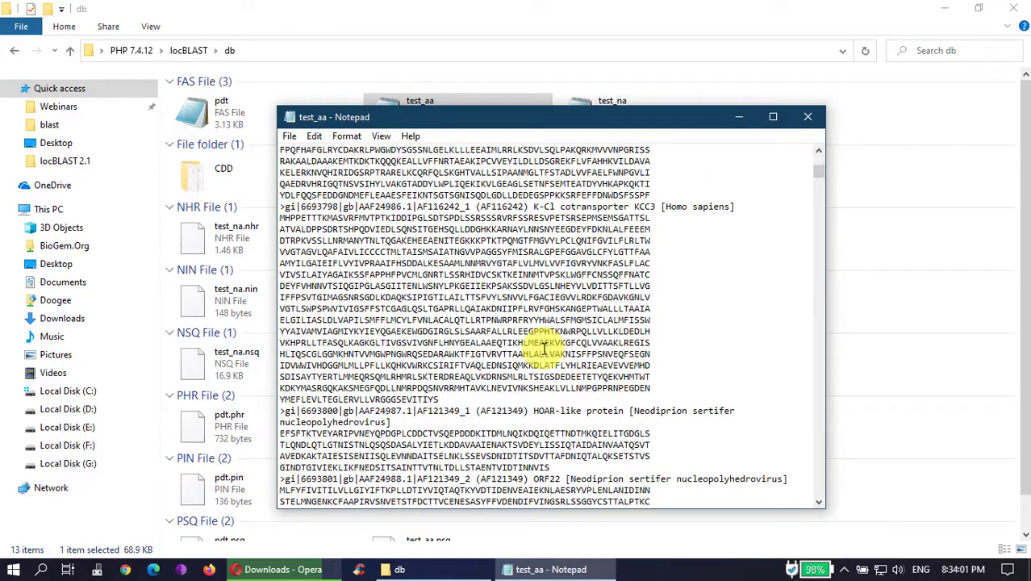
scroll(567, 355, "down", 15)
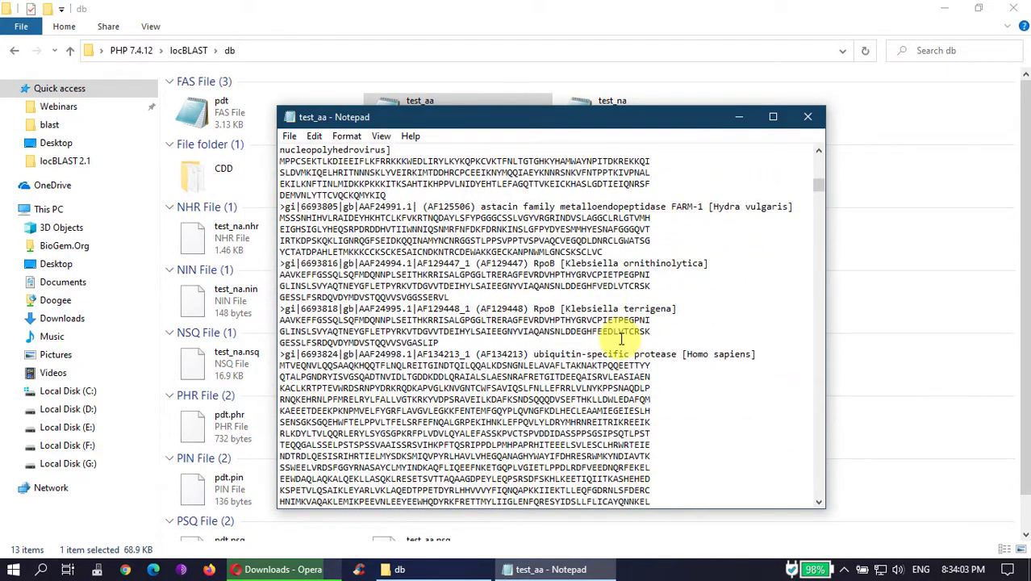
left_click_drag(815, 192, 817, 501)
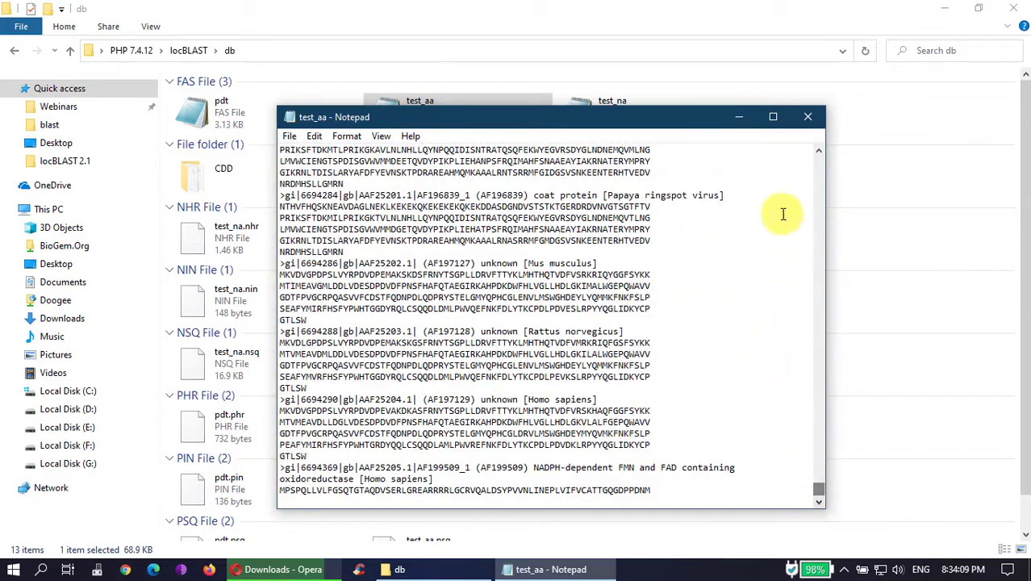
left_click(806, 117)
Step: Open the test_na FASTA file, look through its nucleotide sequences to the end and close it
double_click(632, 111)
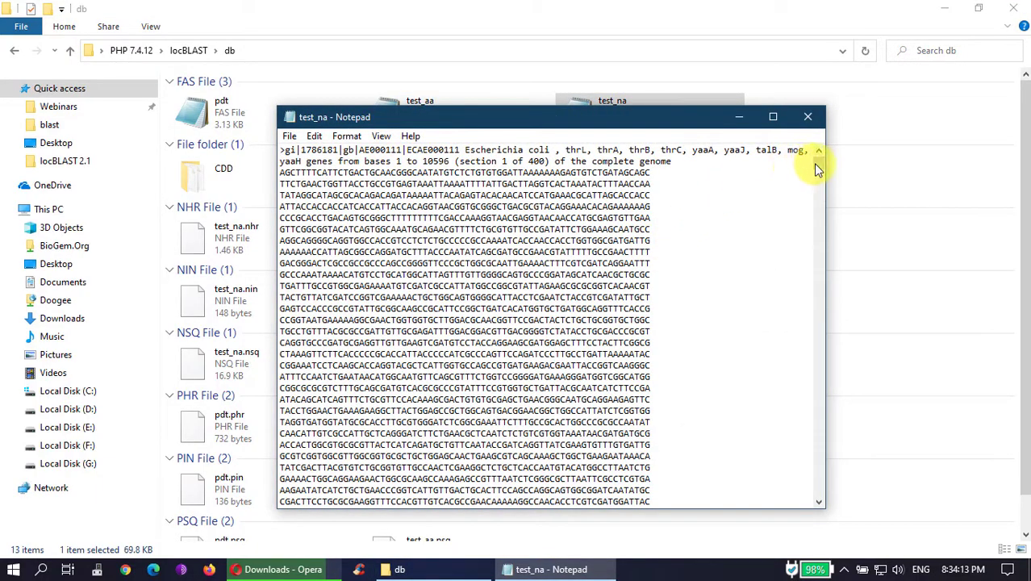
left_click_drag(817, 163, 838, 493)
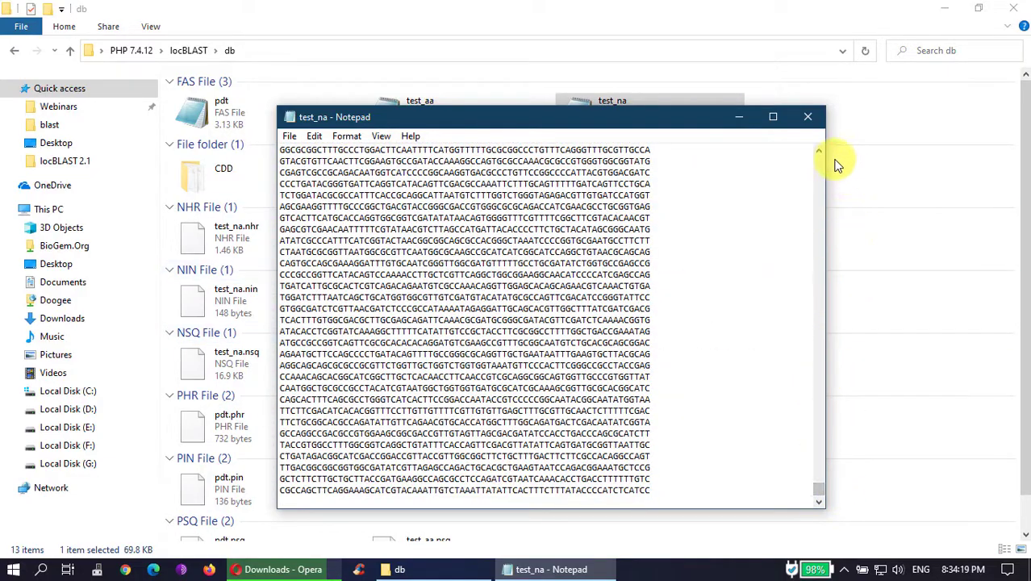
left_click(809, 119)
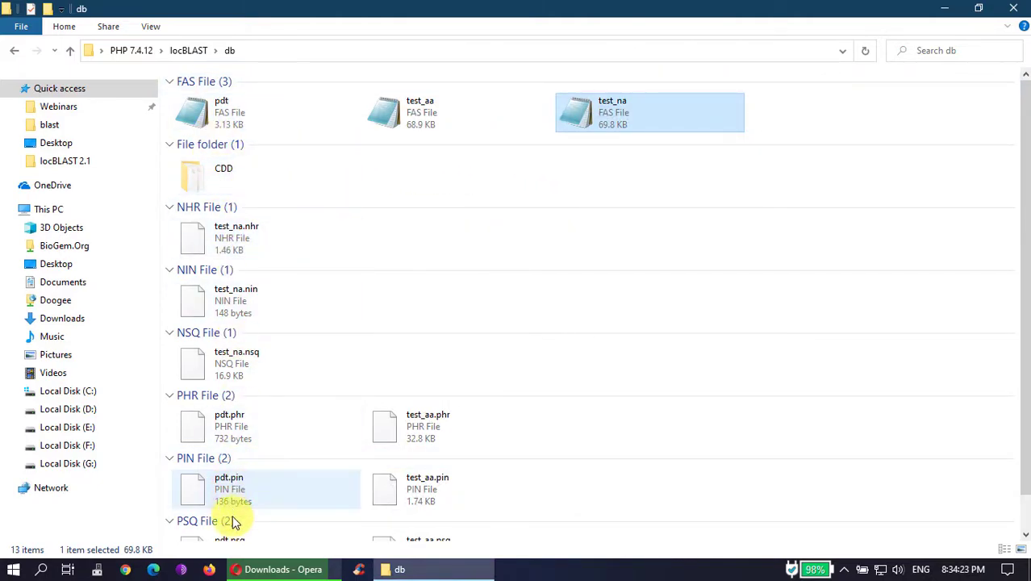
Step: Switch to the locBLAST GitHub page in Opera and examine the makeprofiledb commands for custom profile/CDD databases
left_click(279, 570)
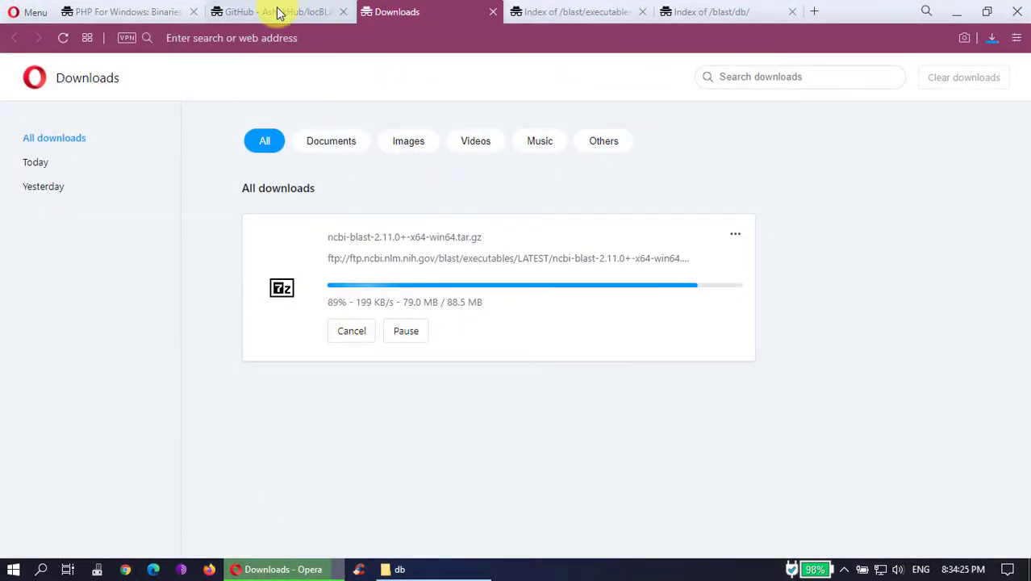
left_click(278, 13)
scroll(456, 258, "down", 10)
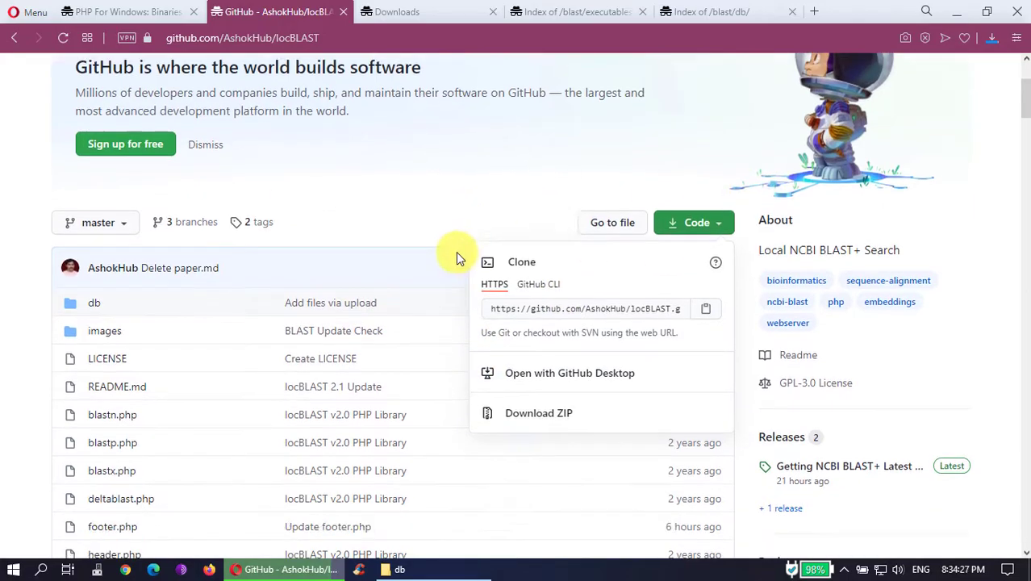
scroll(448, 386, "down", 20)
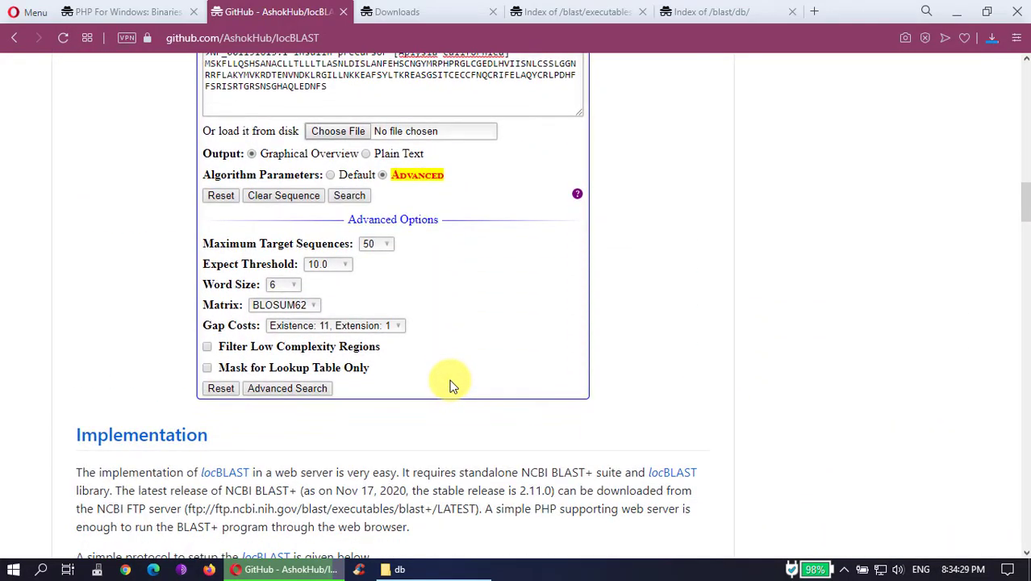
scroll(476, 393, "down", 1)
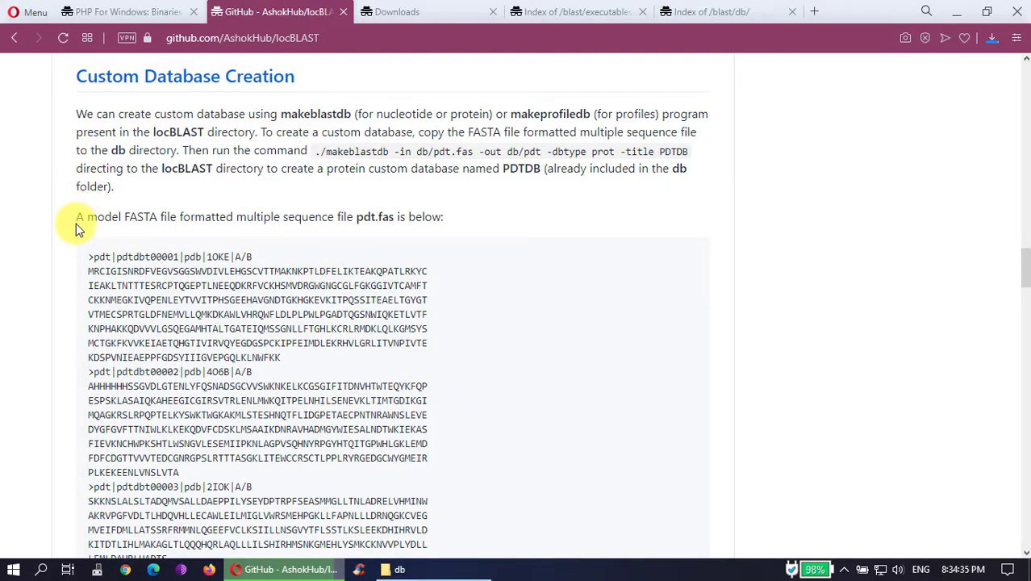
scroll(294, 373, "down", 6)
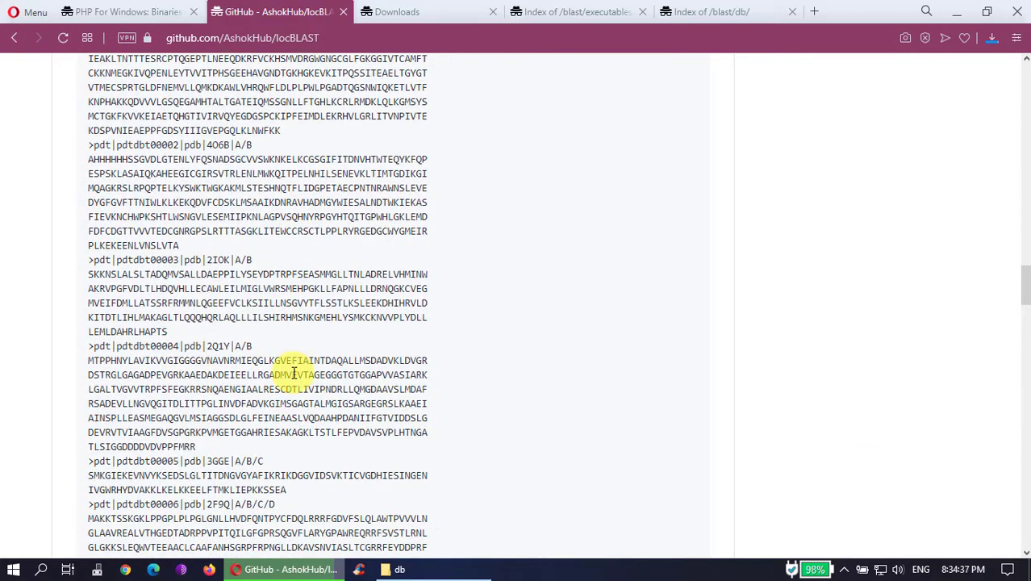
scroll(294, 373, "down", 5)
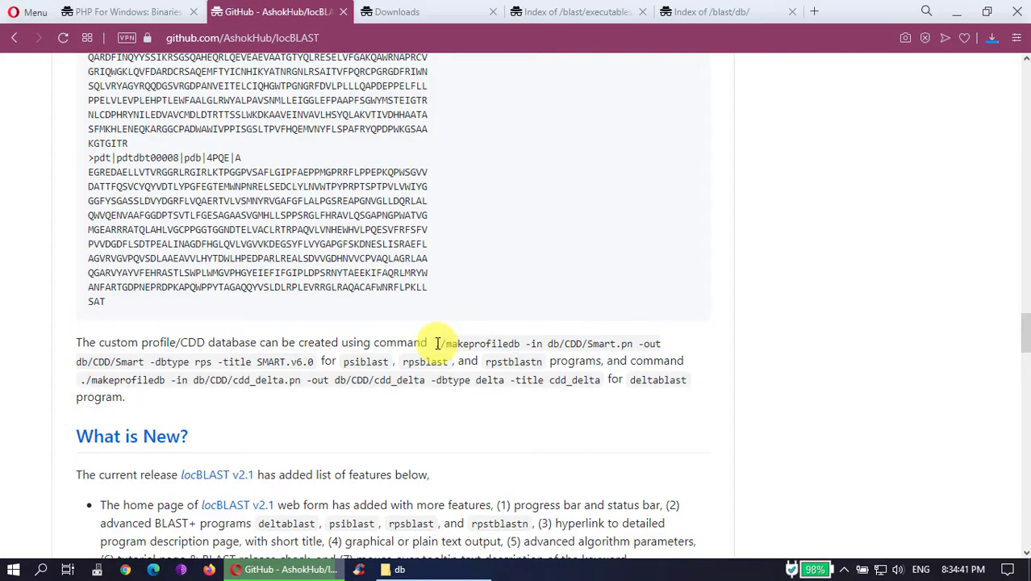
left_click_drag(453, 347, 699, 380)
left_click(343, 410)
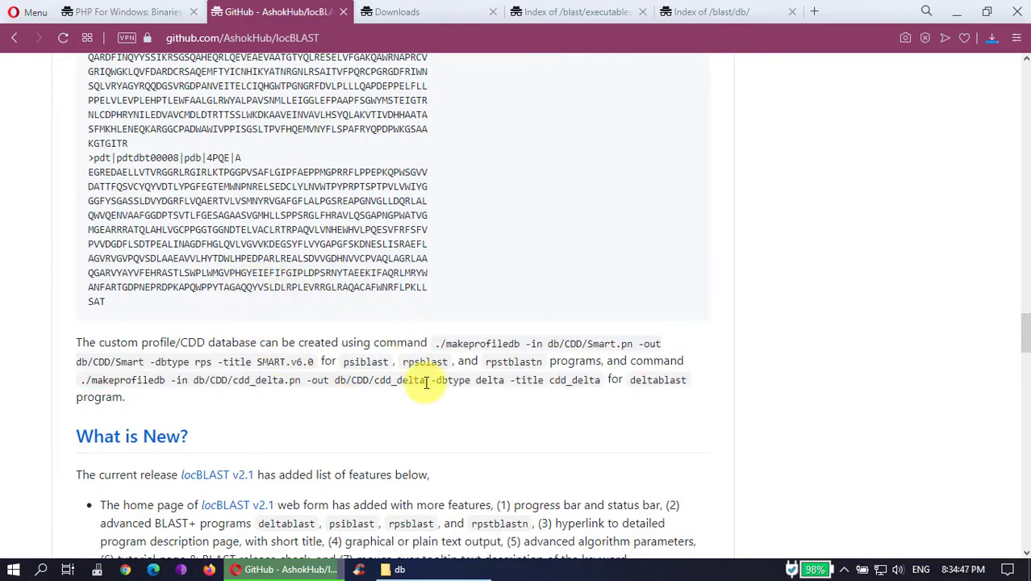
Step: Examine the makeblastdb command under Custom Database Creation, then return to the db folder in File Explorer
scroll(430, 406, "up", 10)
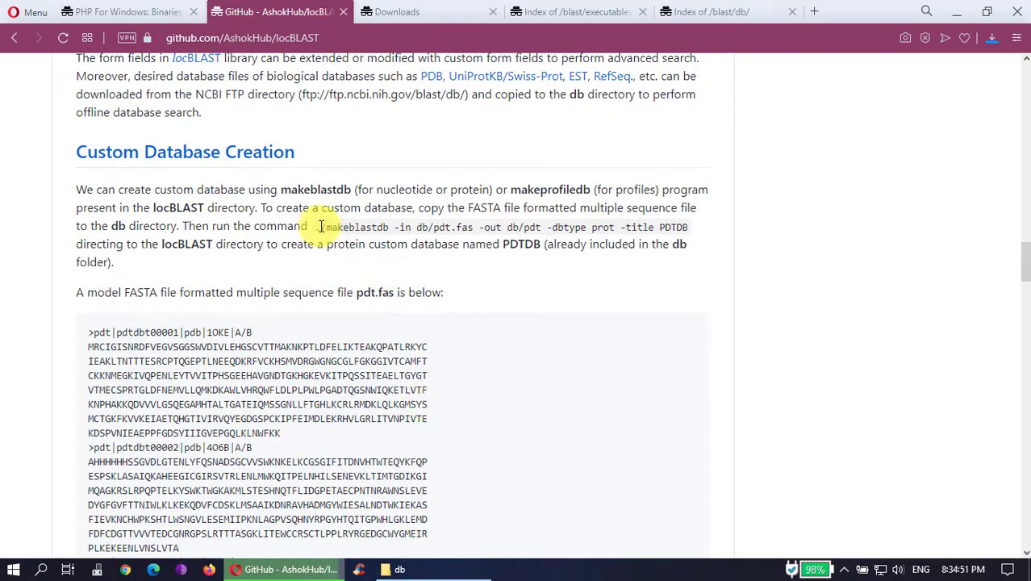
left_click_drag(317, 227, 689, 226)
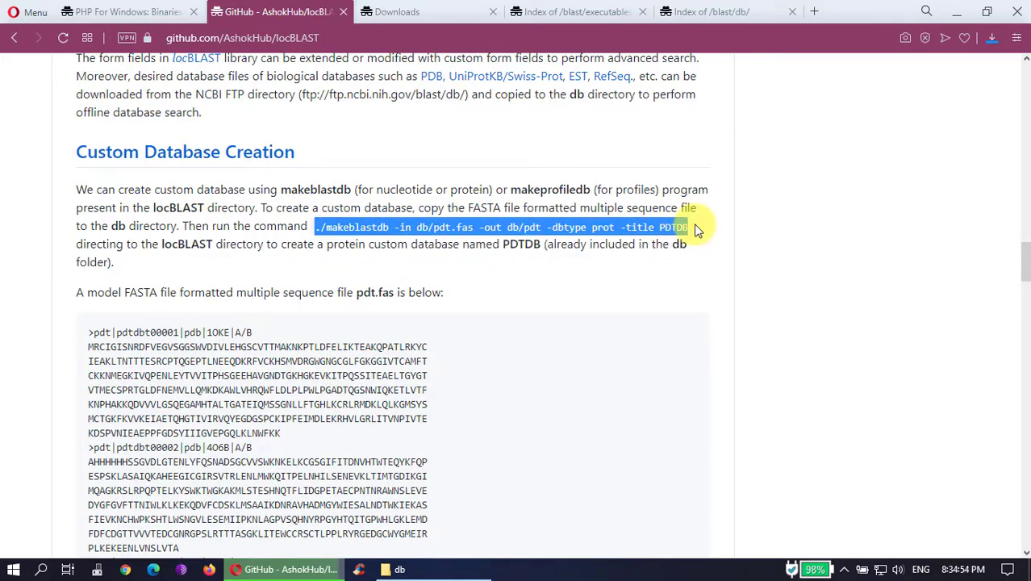
left_click(391, 264)
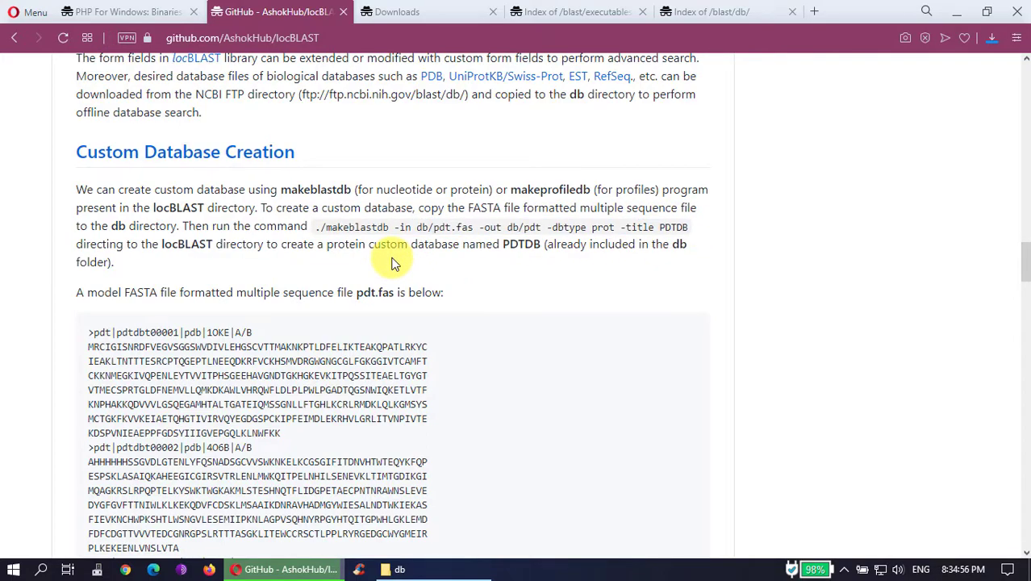
left_click(959, 11)
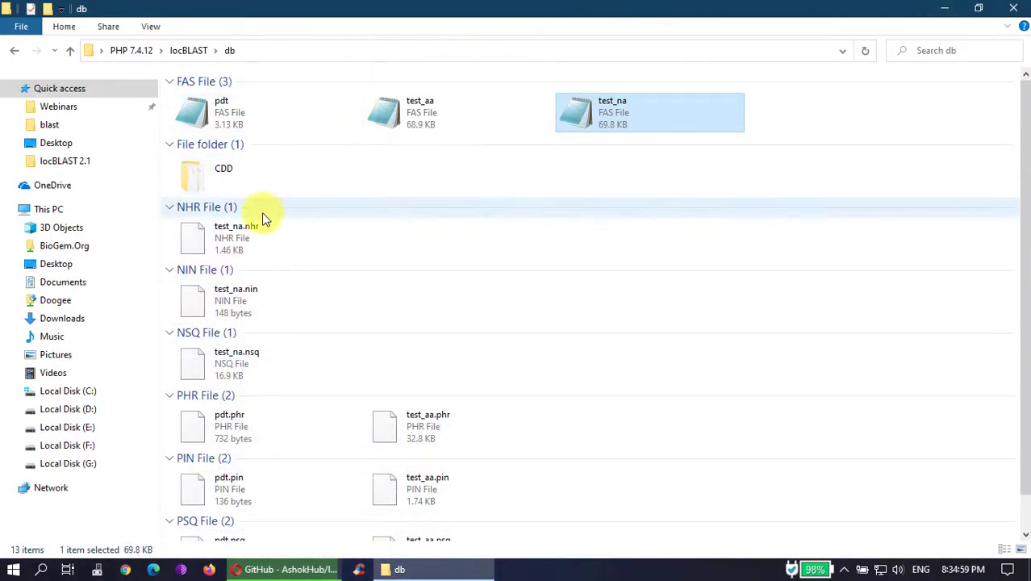
Step: Open the CDD folder inside db and look through its files to the end of the list
double_click(252, 188)
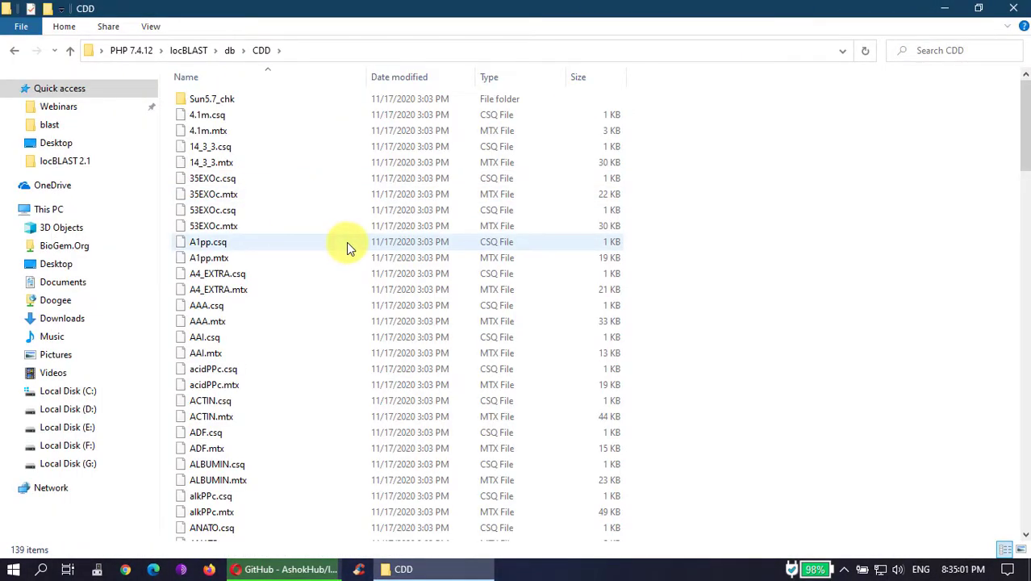
scroll(412, 352, "down", 2)
scroll(416, 355, "down", 15)
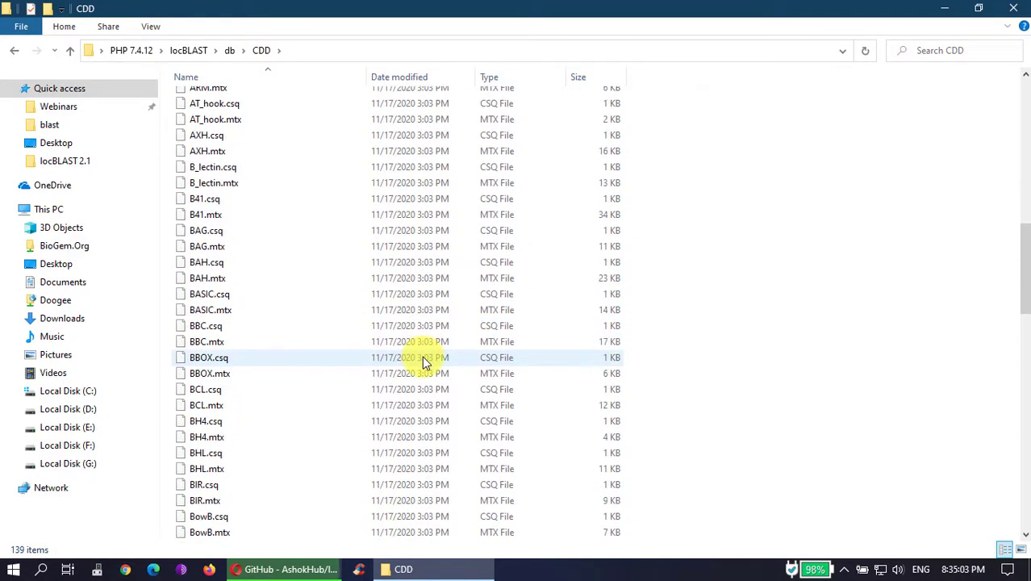
scroll(422, 356, "down", 16)
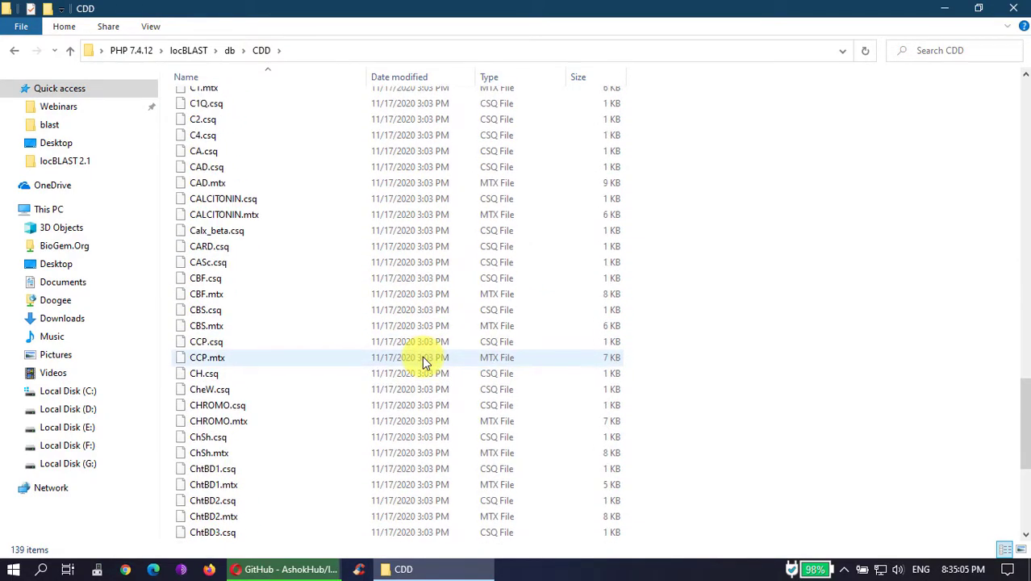
scroll(422, 356, "down", 3)
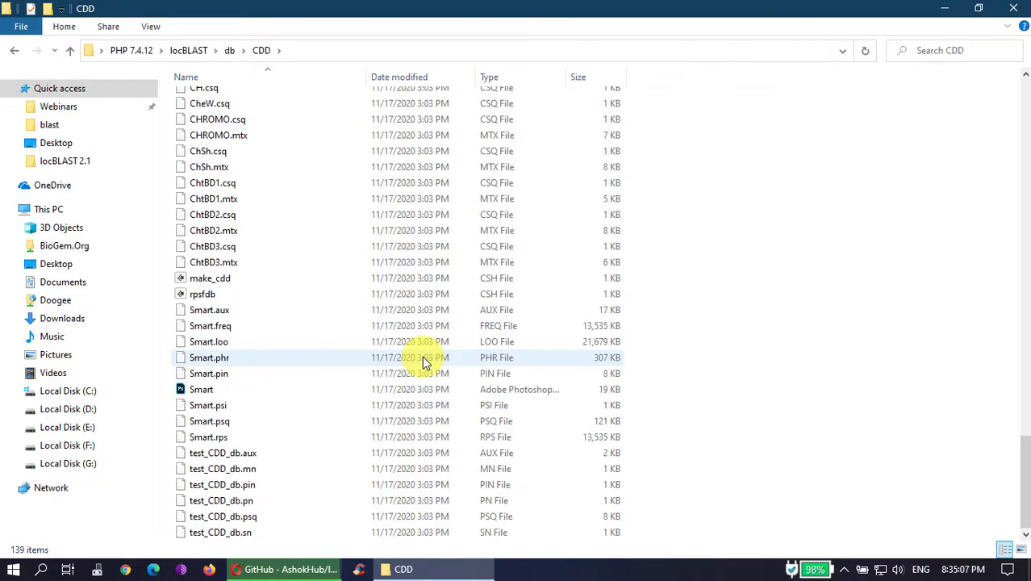
Step: Group the CDD folder's files by type, display them as tiles and look through the groups
right_click(799, 228)
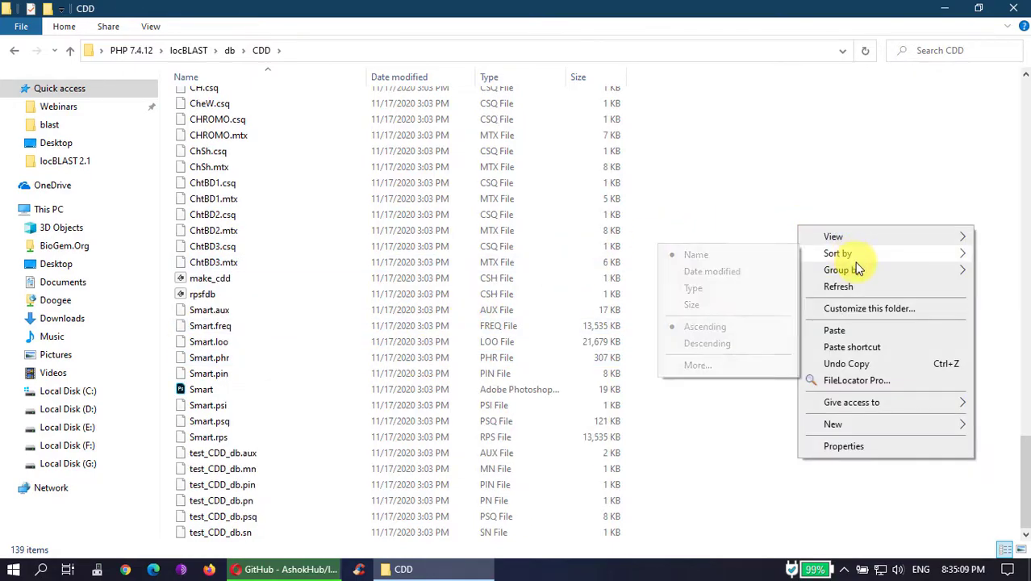
mouse_move(857, 270)
left_click(714, 305)
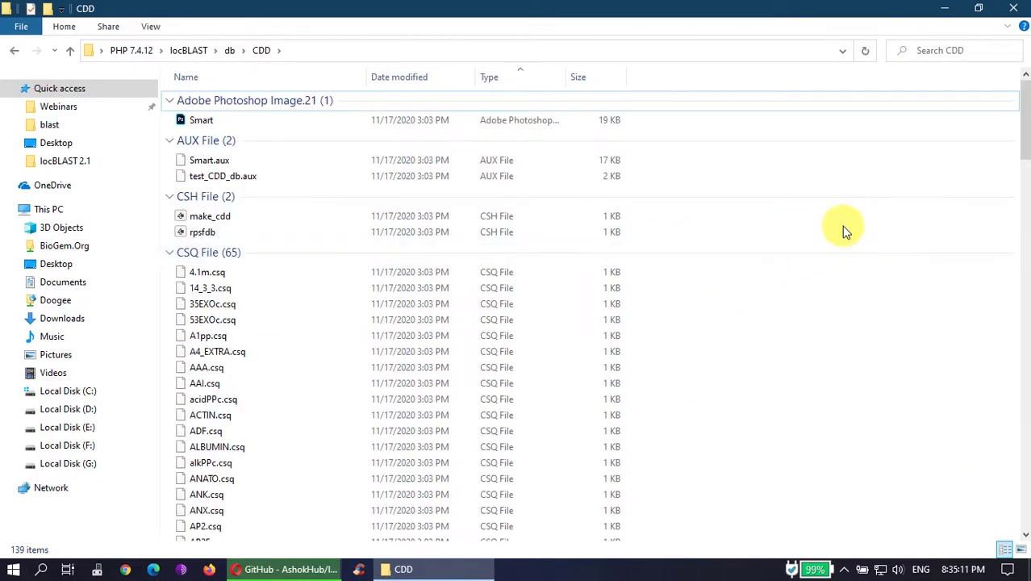
right_click(857, 220)
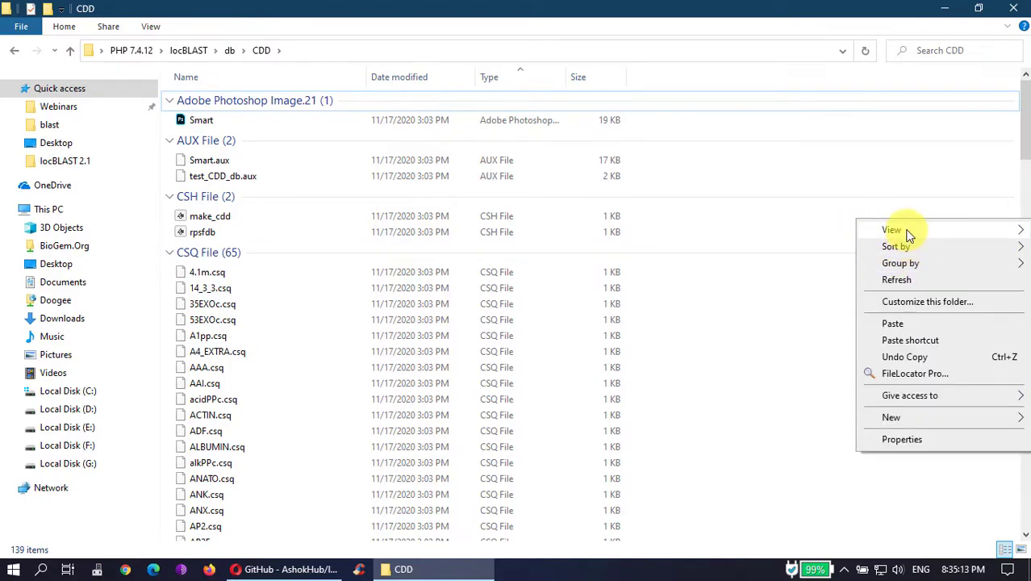
mouse_move(909, 233)
left_click(771, 328)
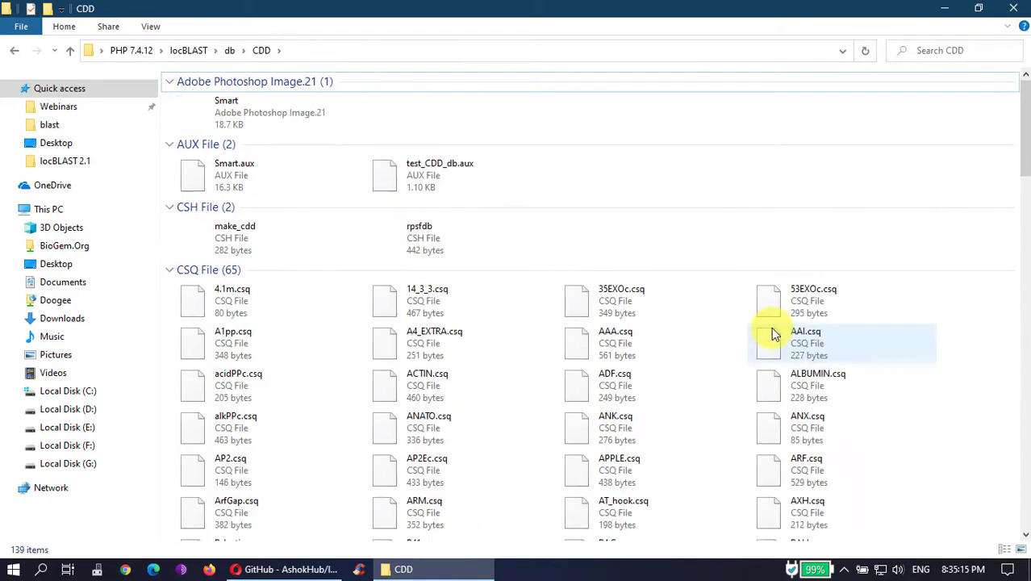
scroll(718, 416, "down", 10)
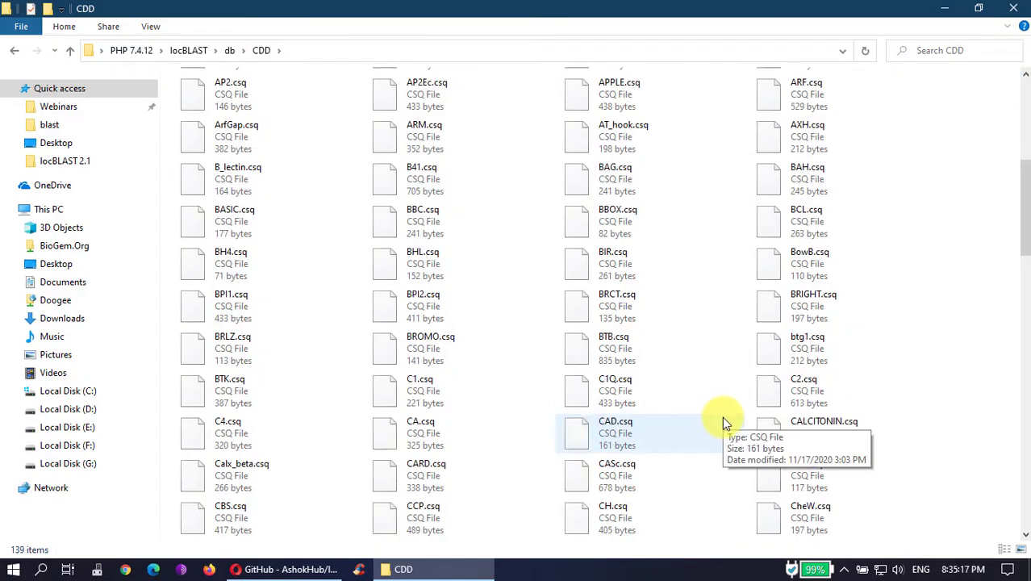
scroll(729, 419, "down", 3)
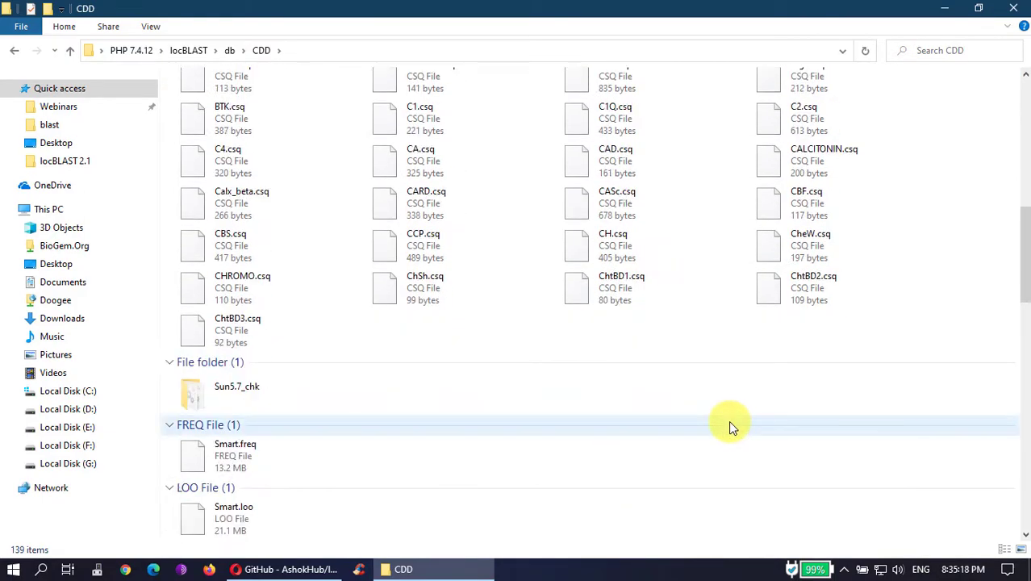
Step: Reopen the db folder through locBLAST, then switch to Opera and view the NCBI blast/db download index
left_click(194, 50)
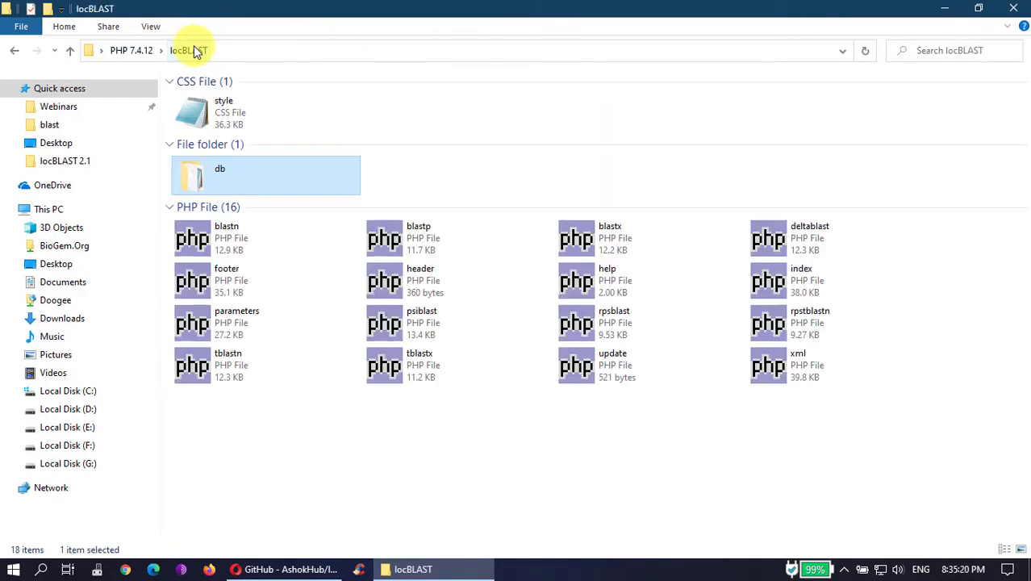
double_click(313, 172)
left_click(313, 565)
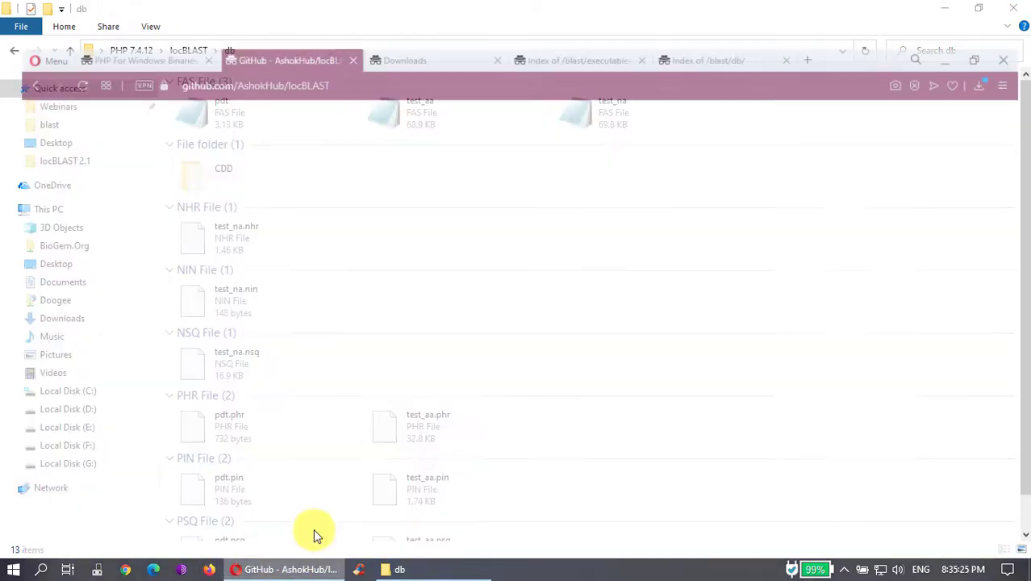
left_click(735, 15)
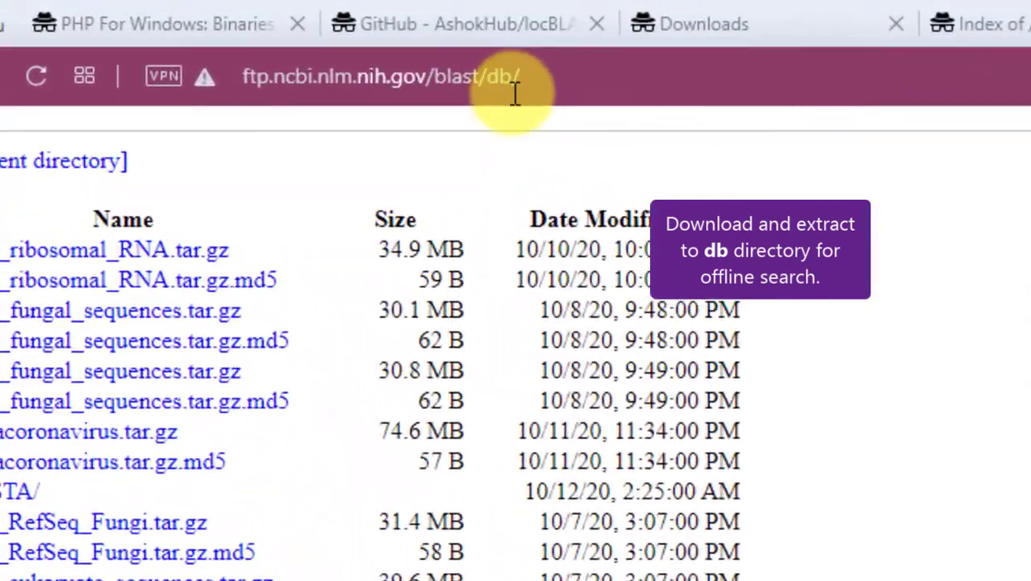
left_click(327, 38)
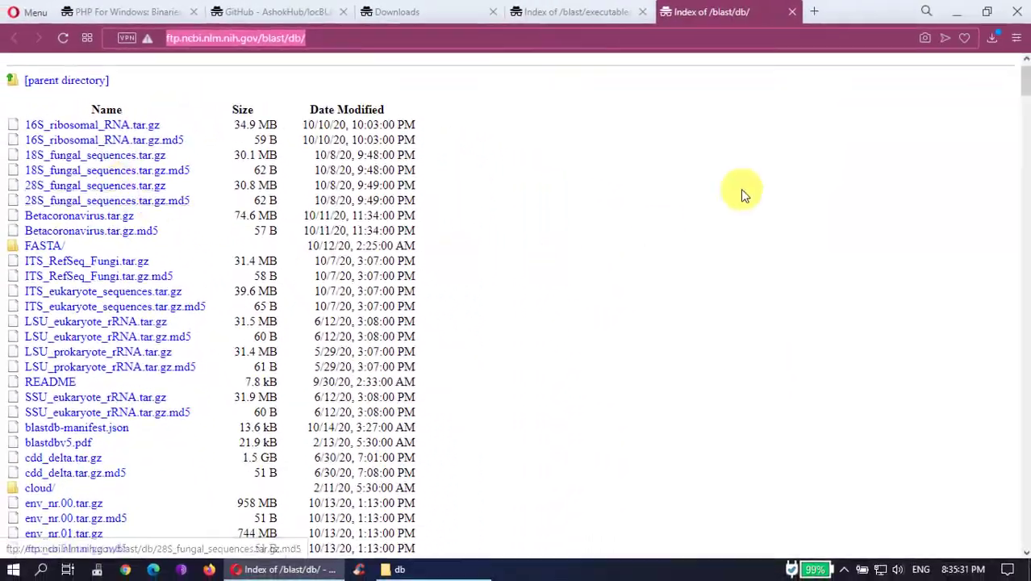
Step: Minimize the browser and the db folder window, and refresh the desktop
left_click(956, 13)
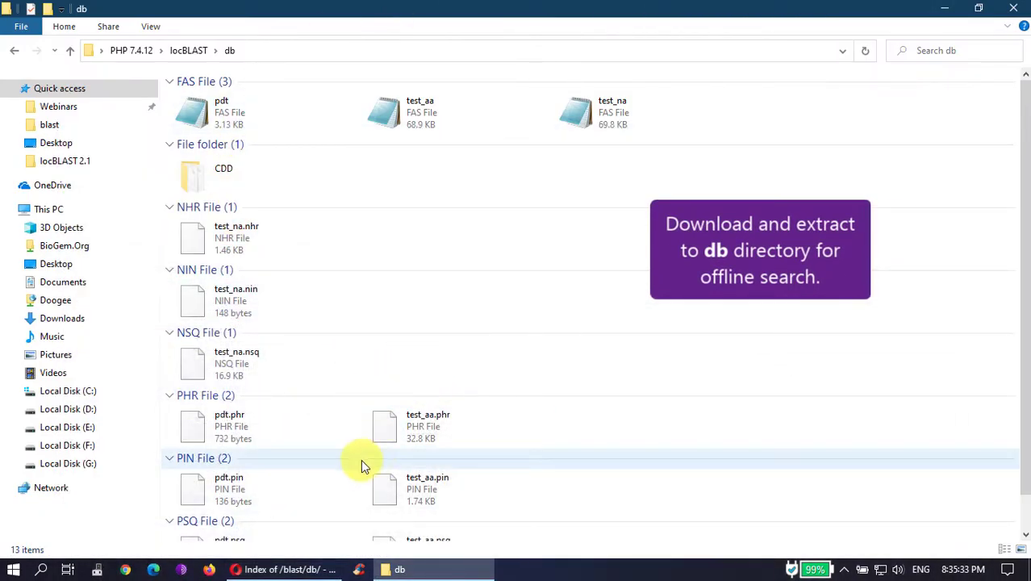
left_click(946, 9)
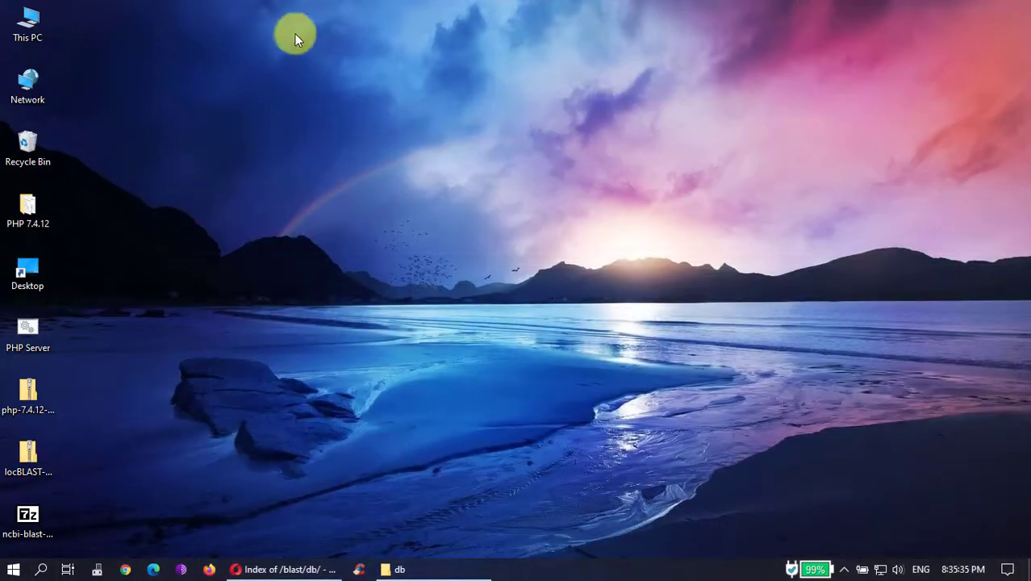
right_click(336, 212)
left_click(387, 258)
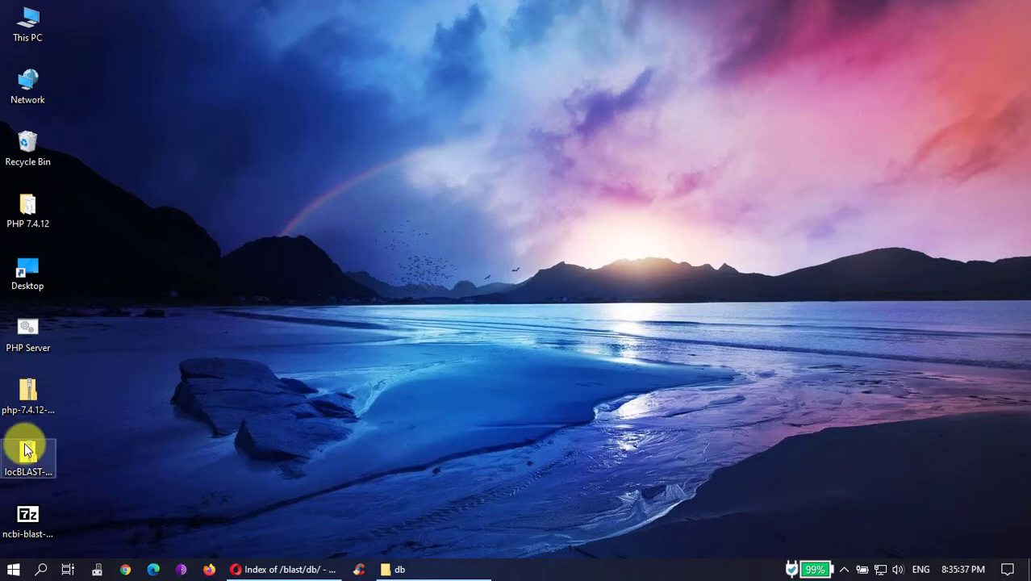
Step: Open the downloaded ncbi-blast .tar.gz archive in 7-Zip and extract ncbi-blast-2.11.0+-x64-win64.tar to the desktop
double_click(40, 513)
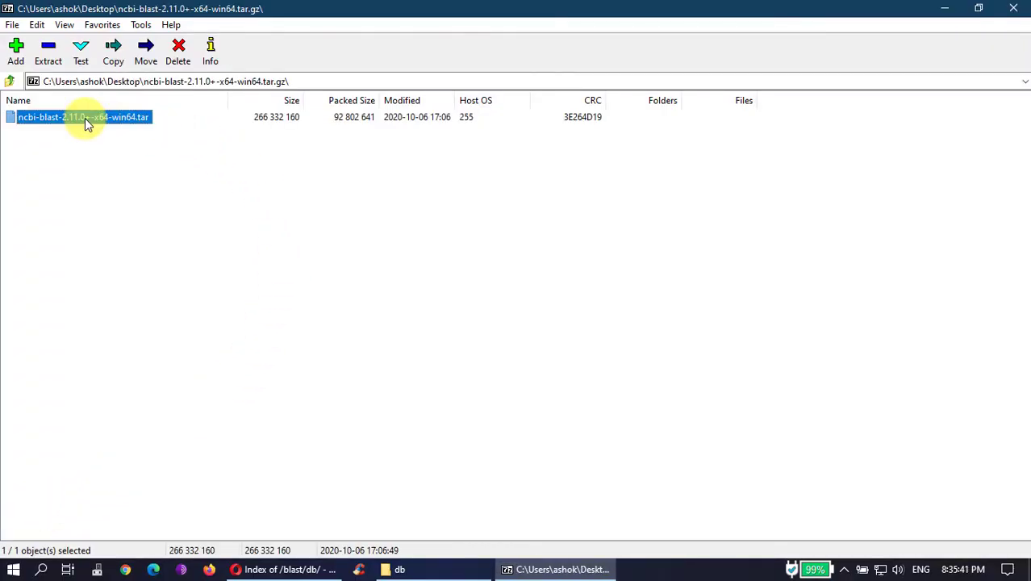
left_click(979, 11)
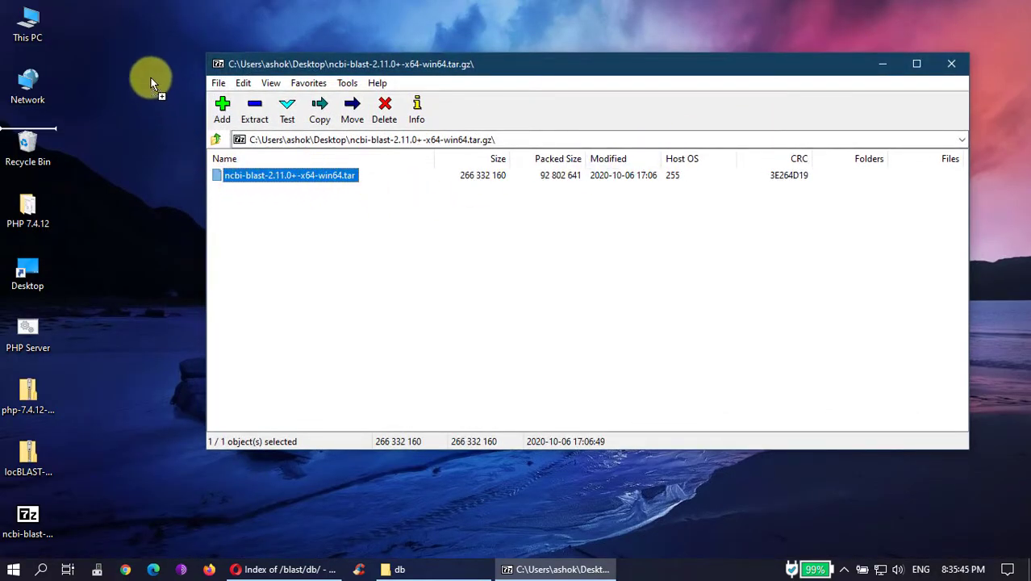
left_click_drag(130, 34, 121, 466)
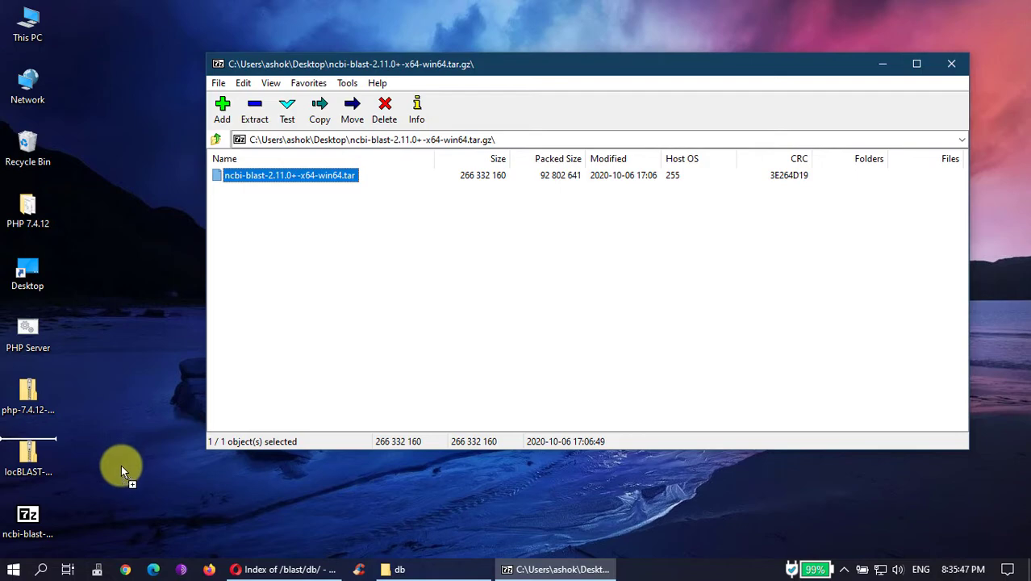
left_click_drag(127, 539, 124, 508)
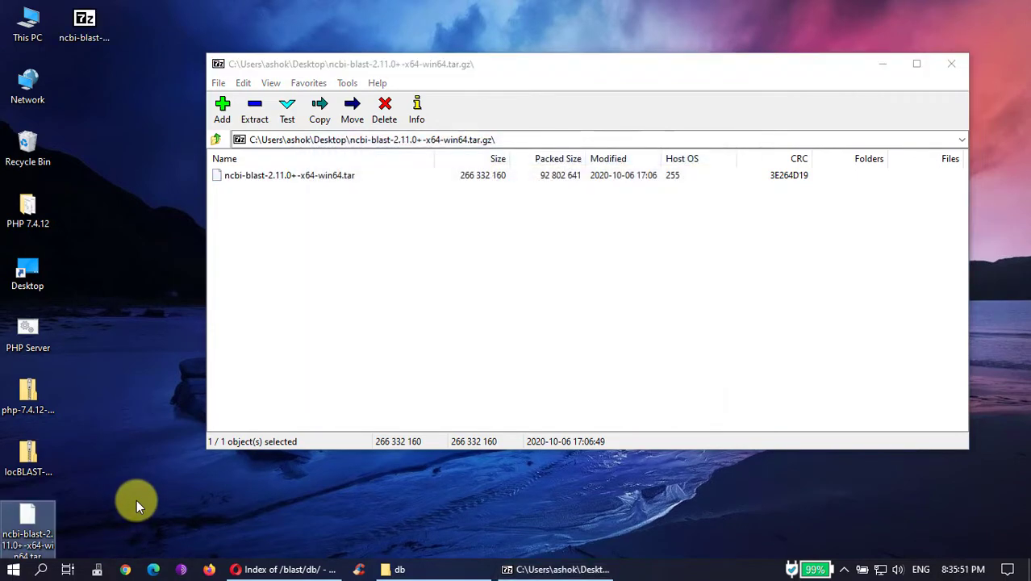
left_click(950, 69)
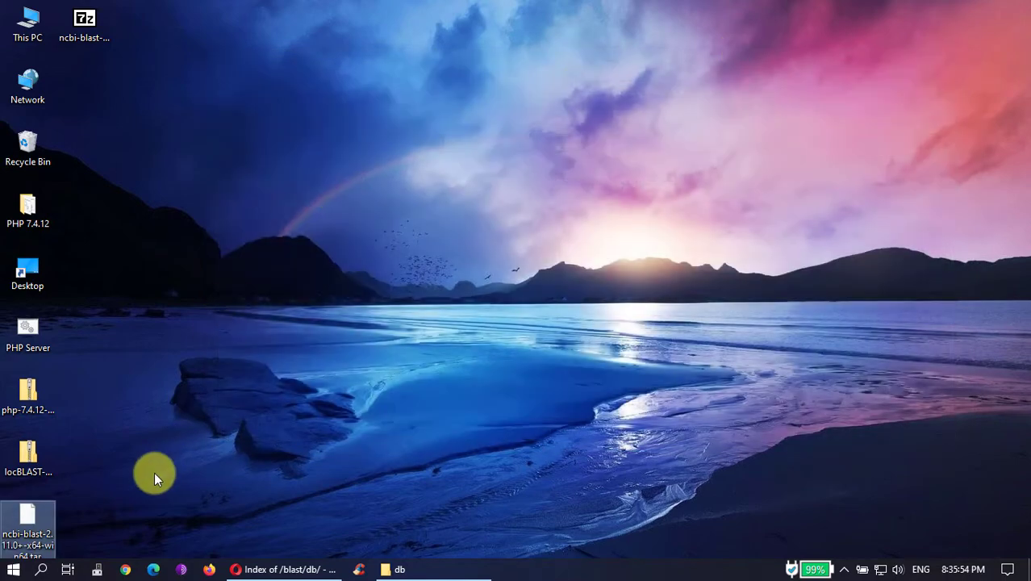
Step: Open the extracted .tar file in 7-Zip, look inside it and extract the ncbi-blast-2.11.0+ folder to the desktop
right_click(37, 518)
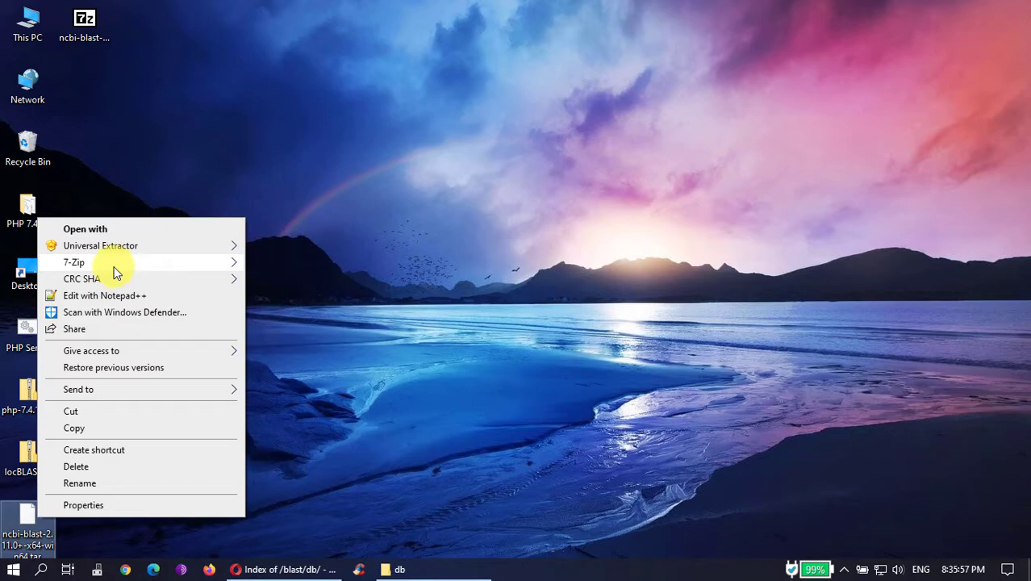
mouse_move(115, 264)
left_click(335, 262)
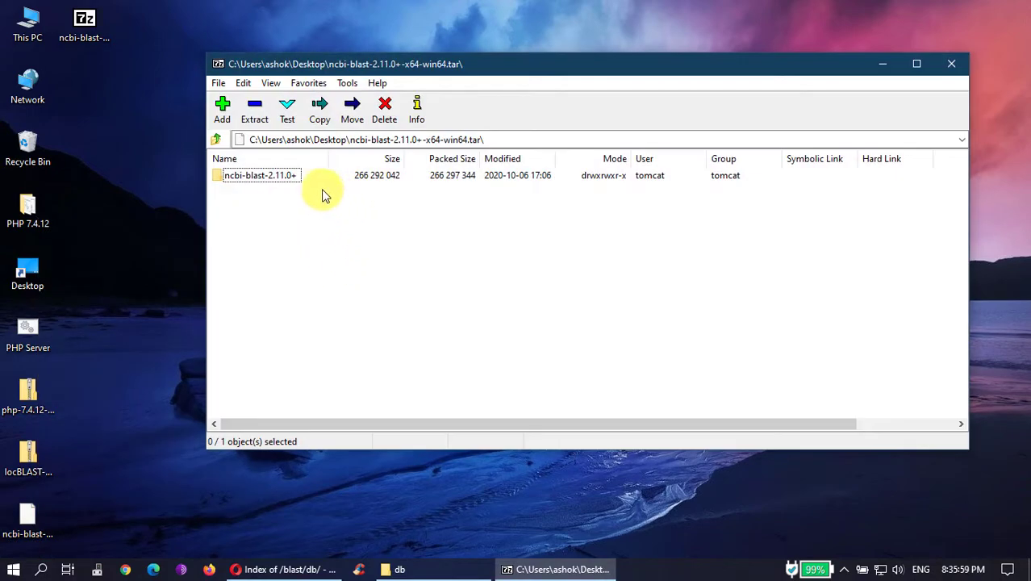
double_click(286, 178)
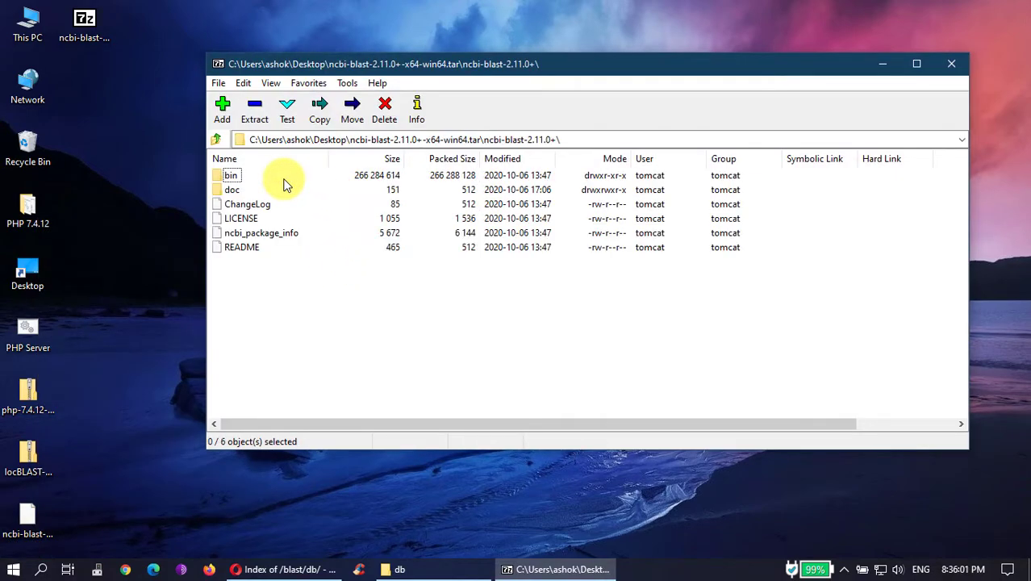
left_click(217, 140)
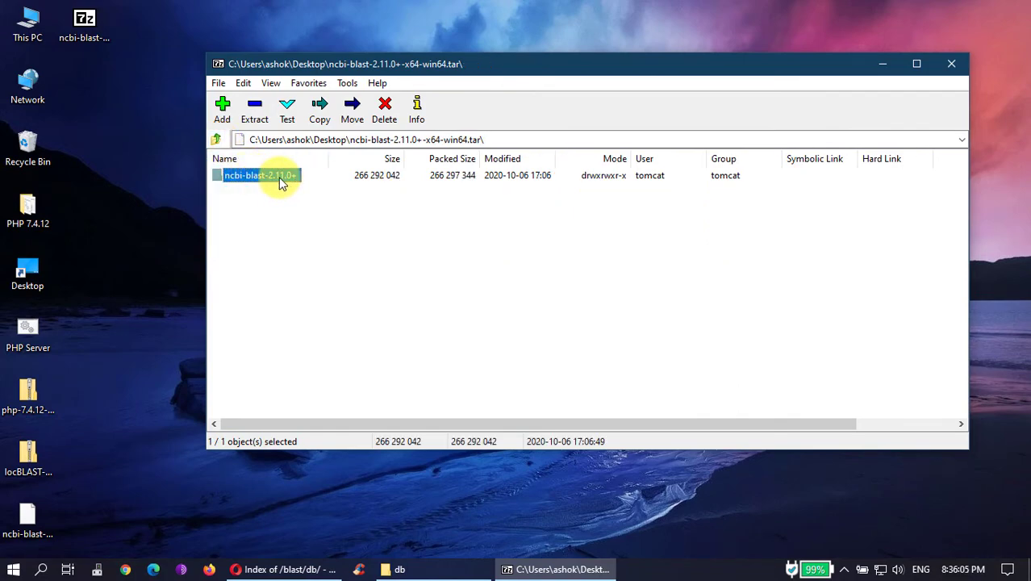
left_click_drag(143, 104, 134, 94)
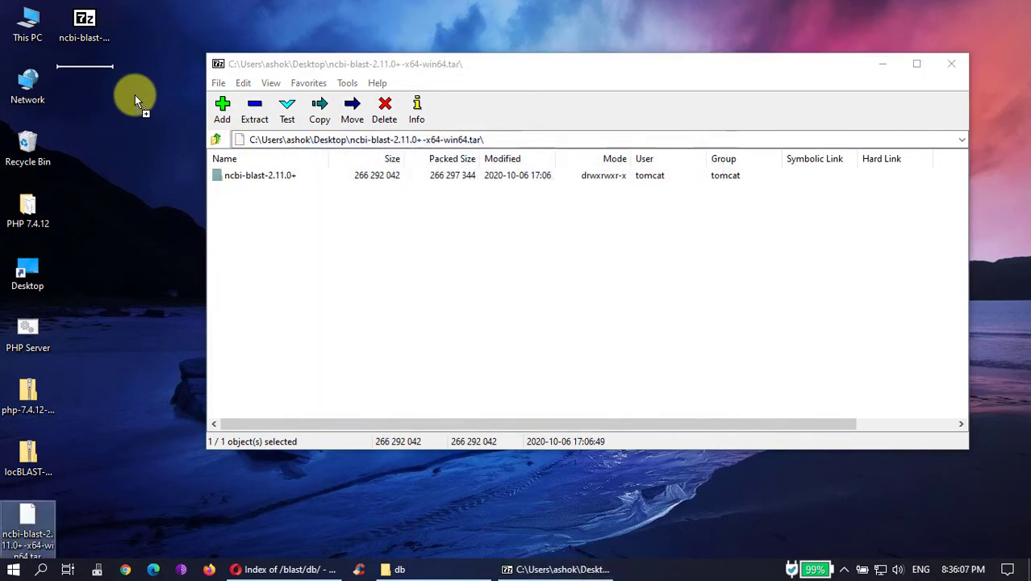
left_click(952, 66)
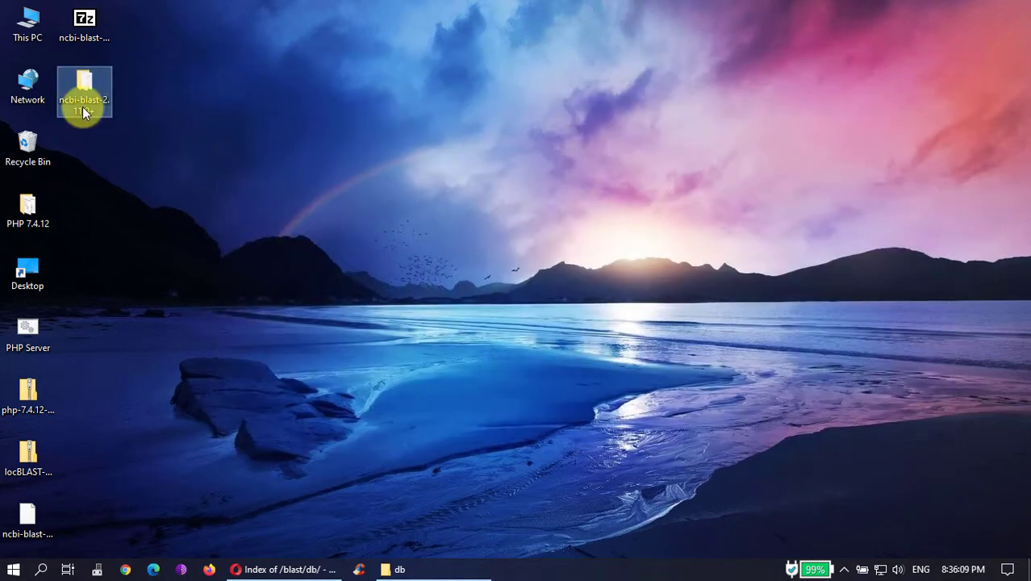
Step: Open the bin folder inside ncbi-blast-2.11.0+, group its files by type and display them as tiles
double_click(95, 86)
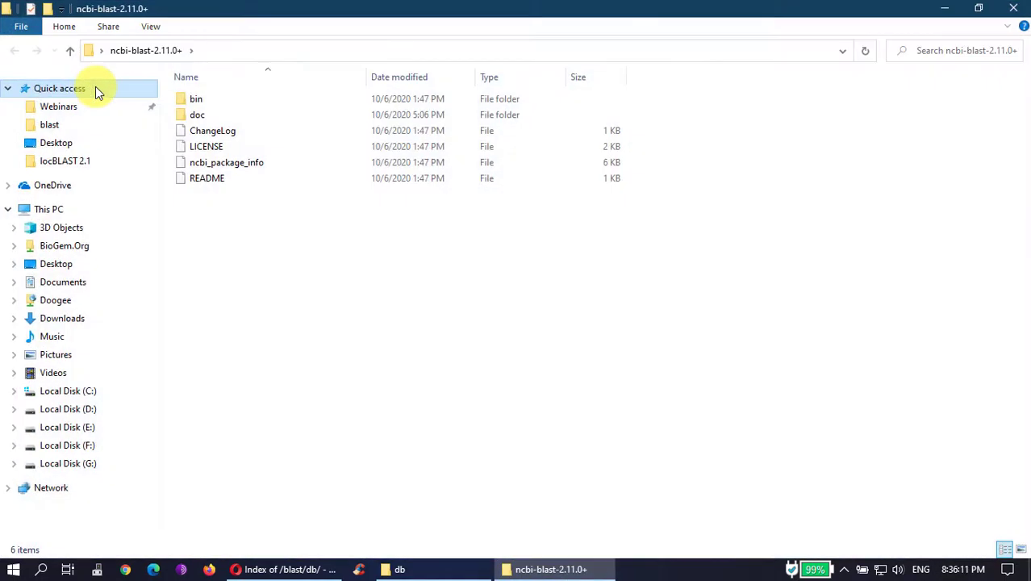
double_click(239, 100)
right_click(849, 175)
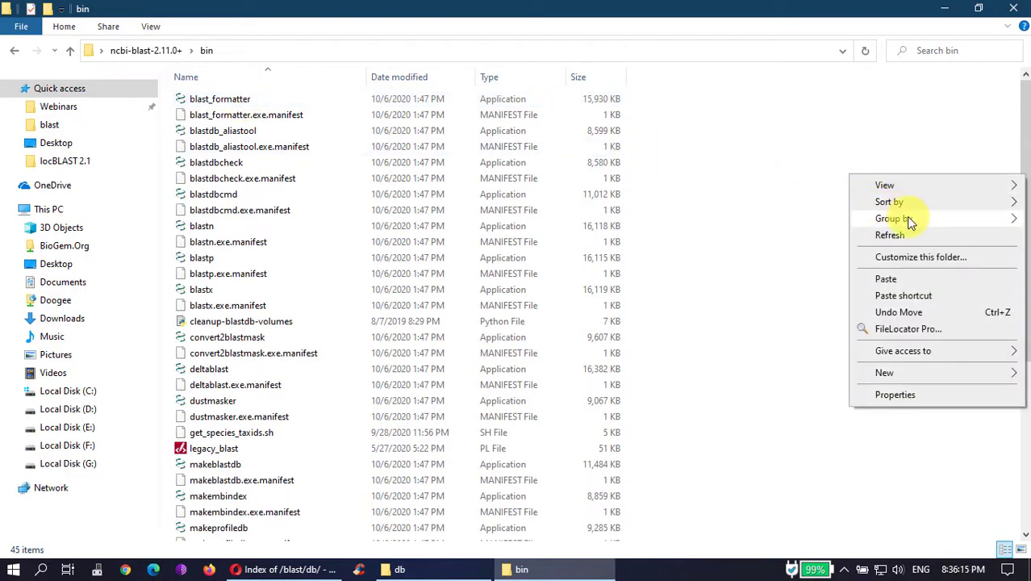
mouse_move(910, 222)
left_click(805, 254)
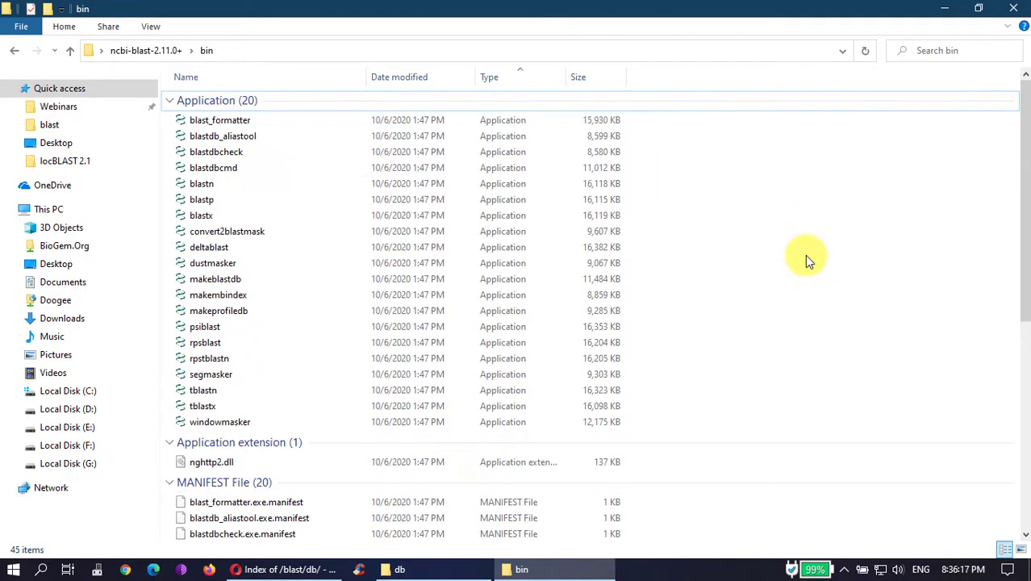
right_click(858, 203)
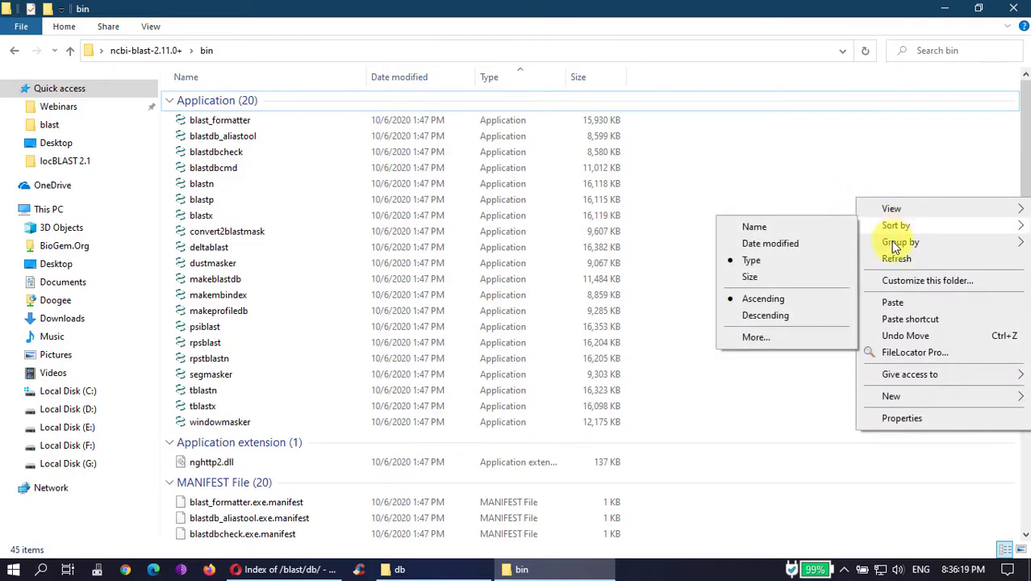
mouse_move(899, 215)
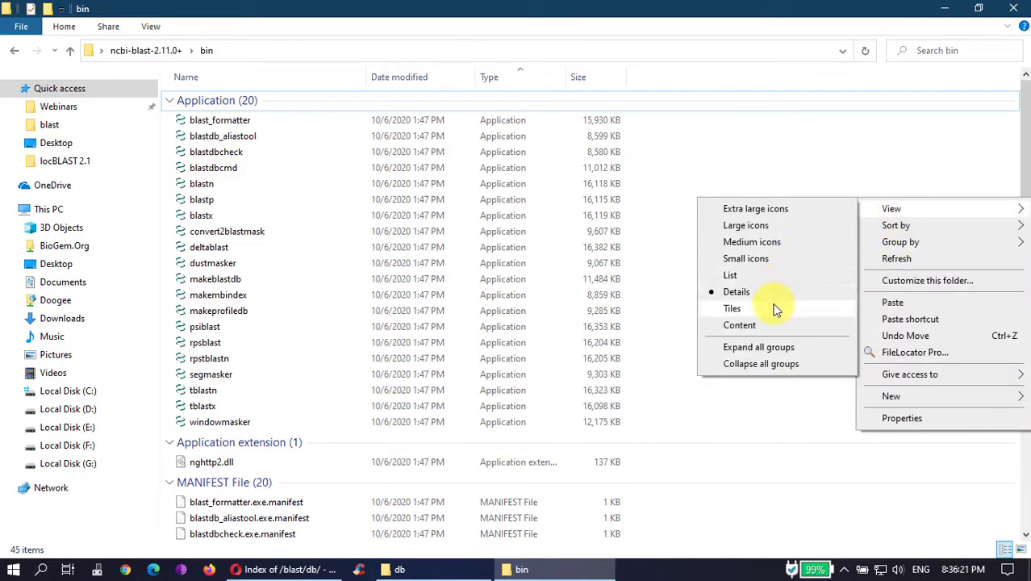
left_click(775, 309)
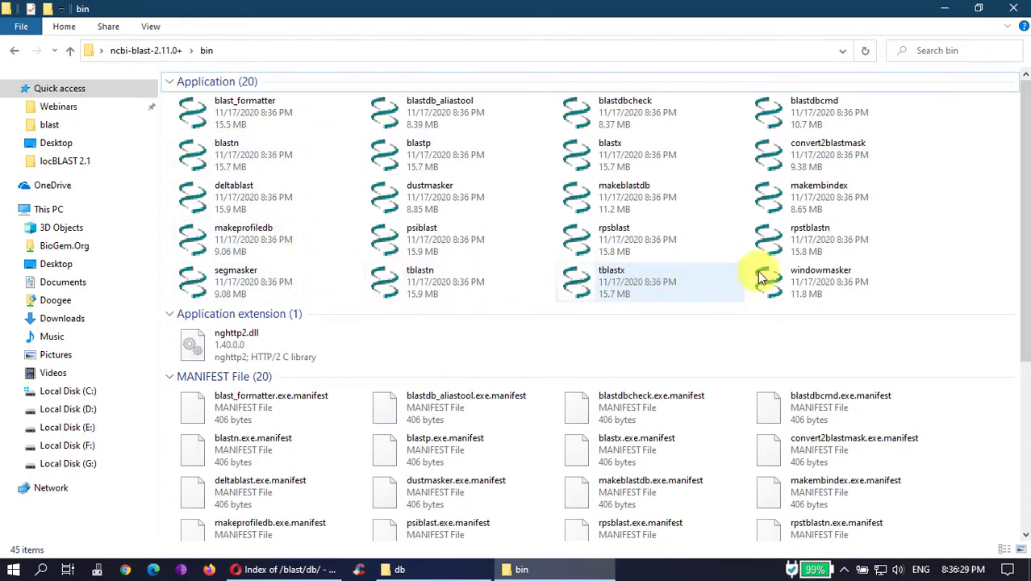
Step: Copy all Application files together with nghttp2.dll from the bin folder, then close its window
left_click(240, 83)
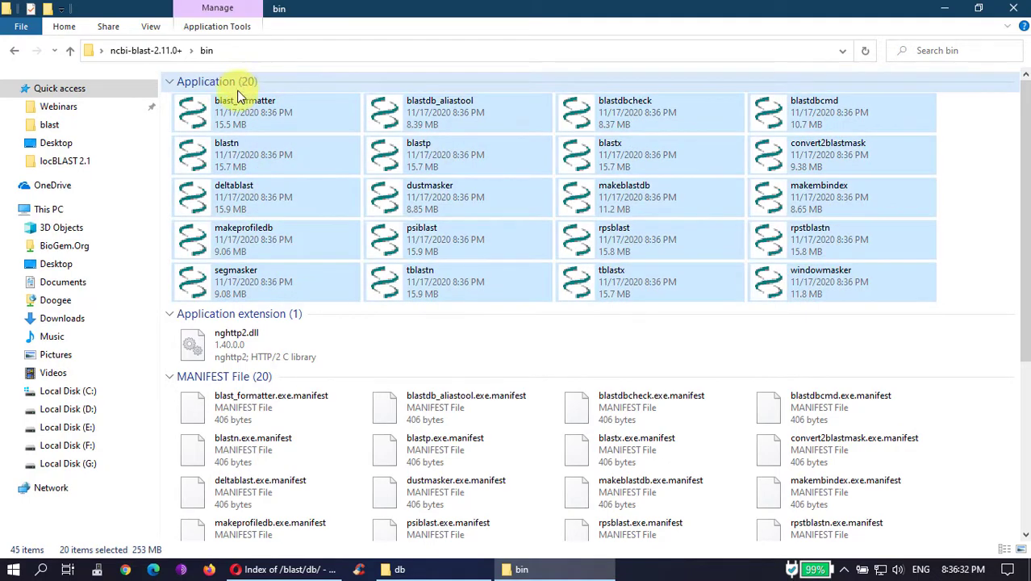
left_click(271, 334, "ctrl")
scroll(420, 434, "down", 2)
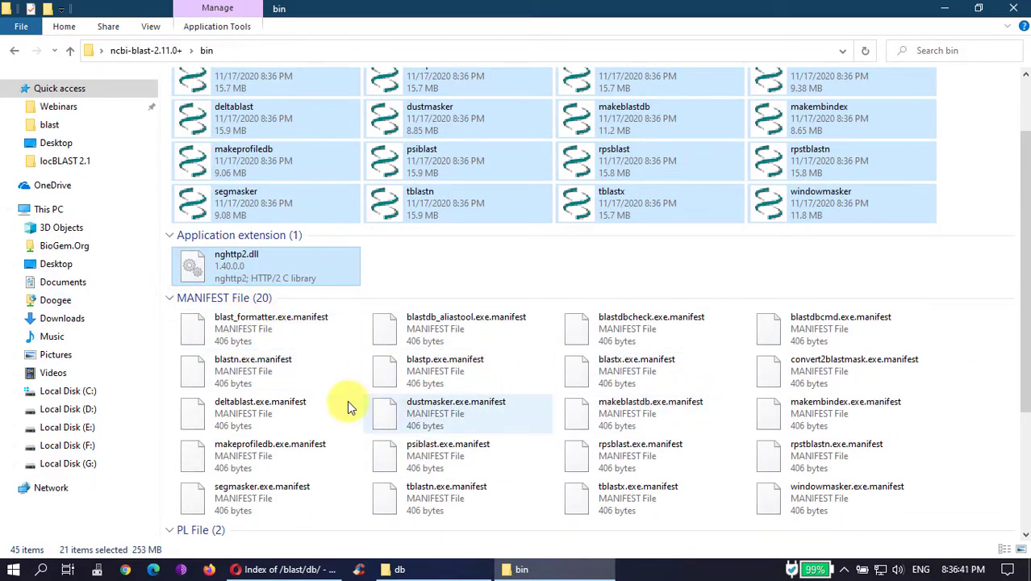
scroll(359, 408, "down", 4)
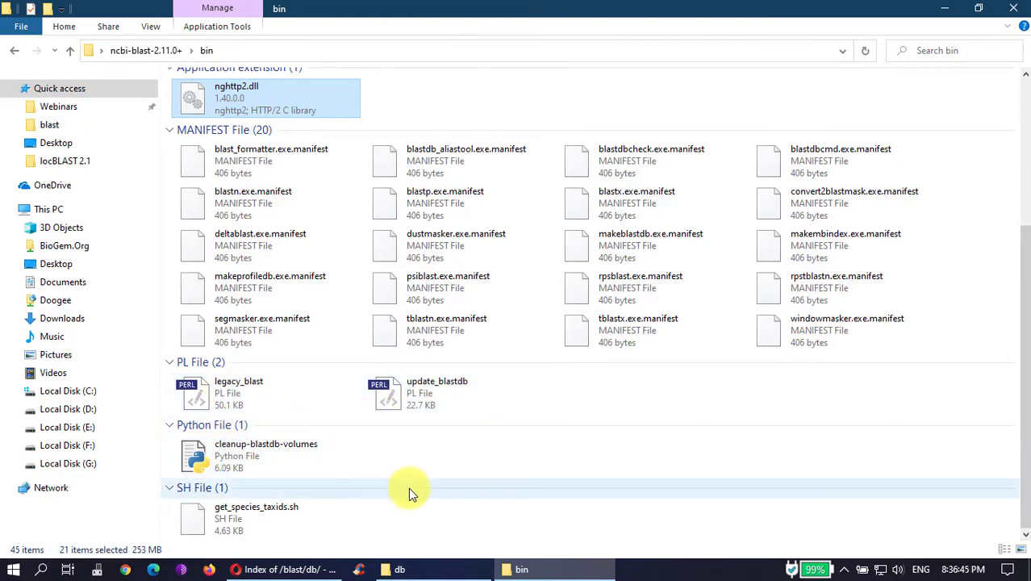
scroll(531, 412, "up", 6)
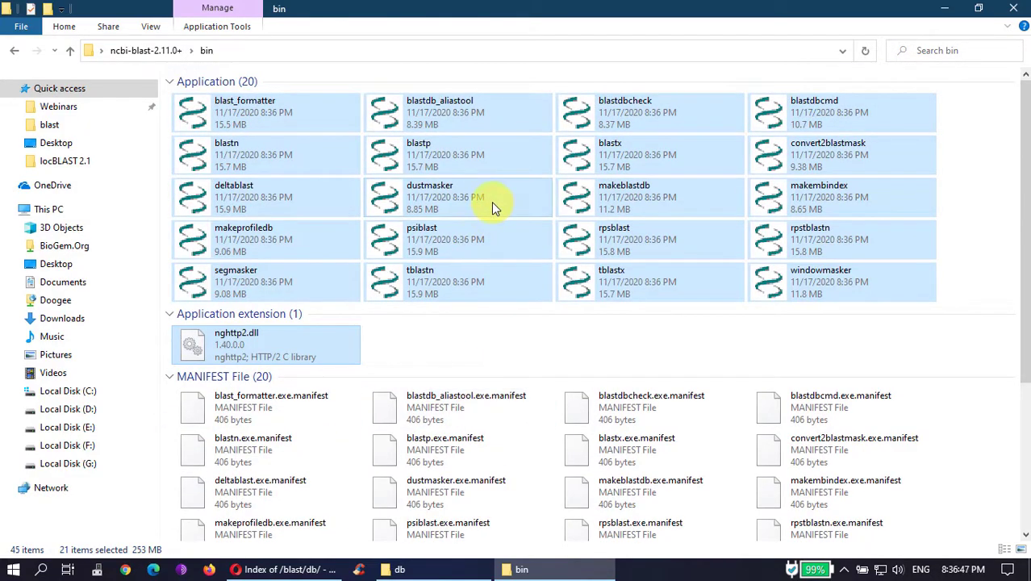
right_click(491, 202)
left_click(544, 379)
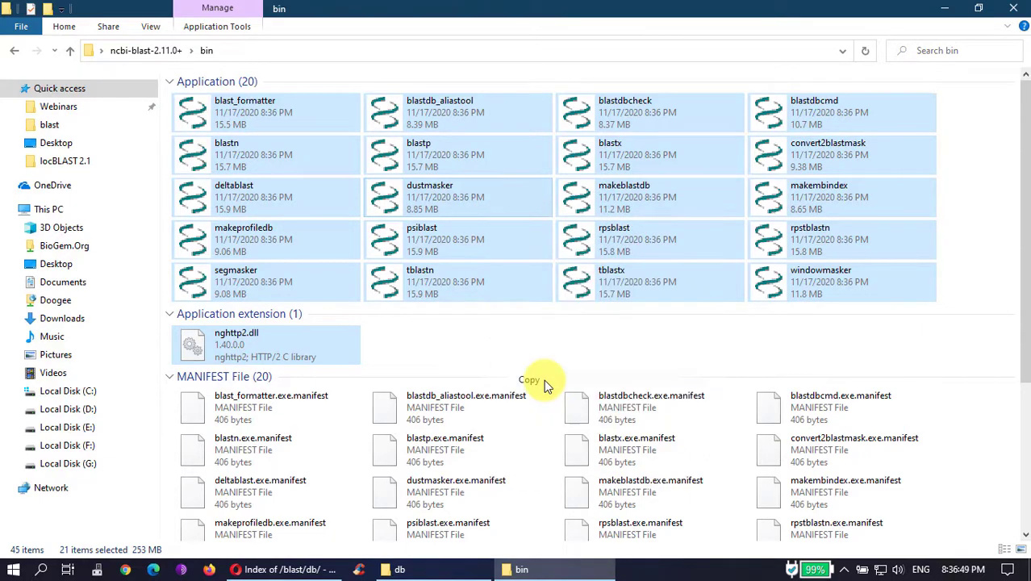
left_click(1015, 8)
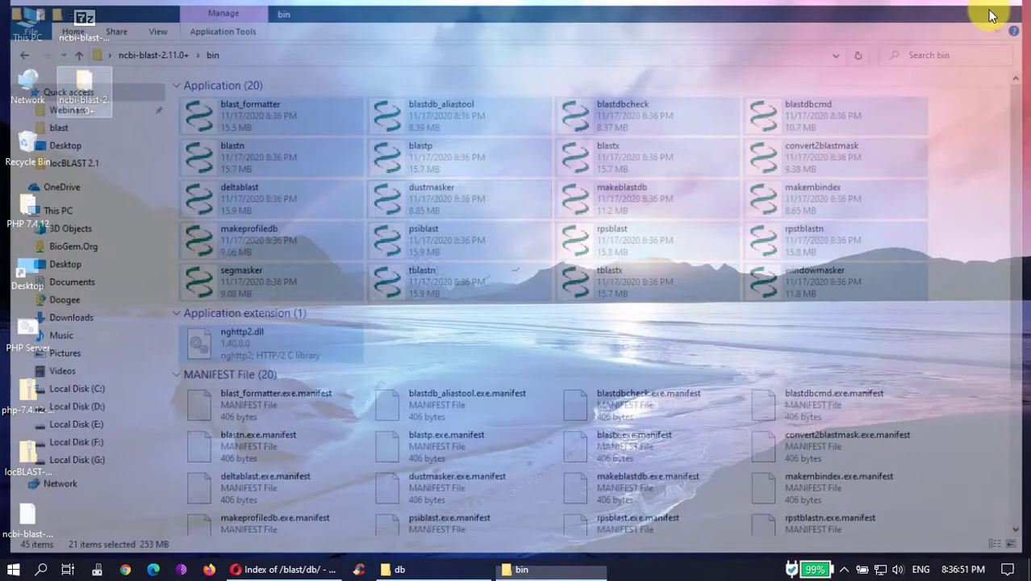
Step: Restore the db folder window, go up to the locBLAST folder and paste the copied BLAST+ files there
left_click(467, 564)
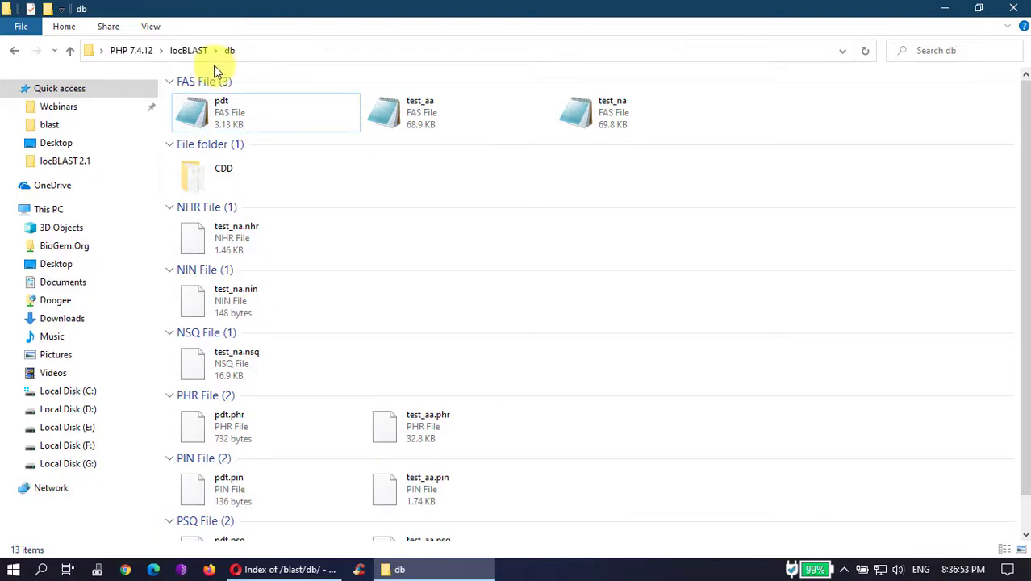
left_click(188, 51)
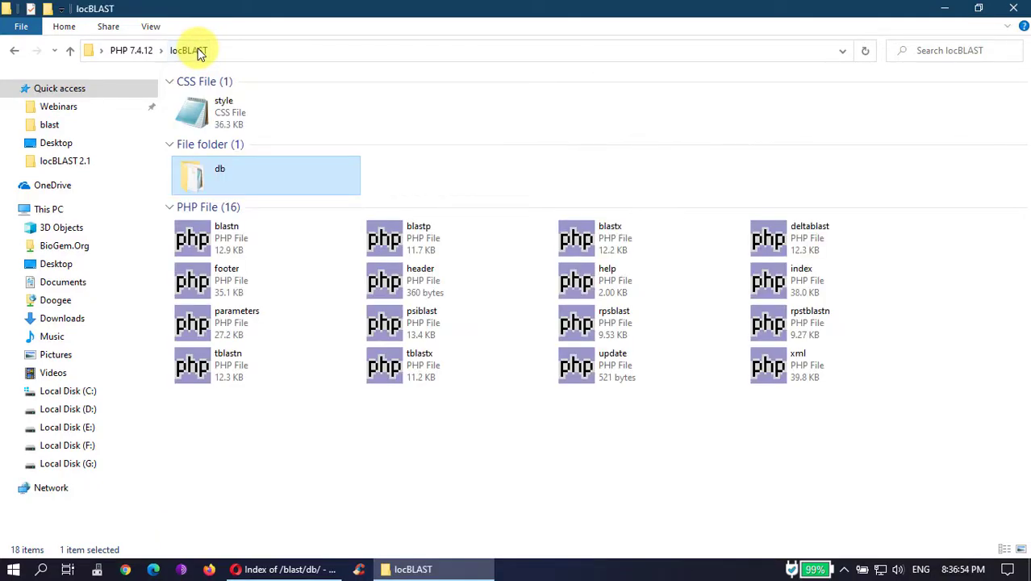
left_click(370, 123)
right_click(335, 459)
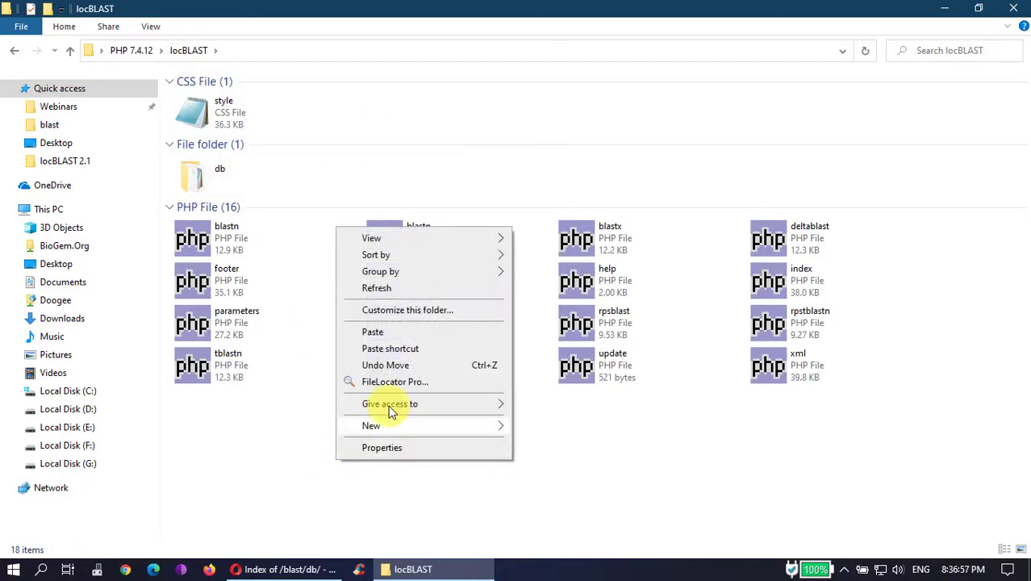
left_click(397, 330)
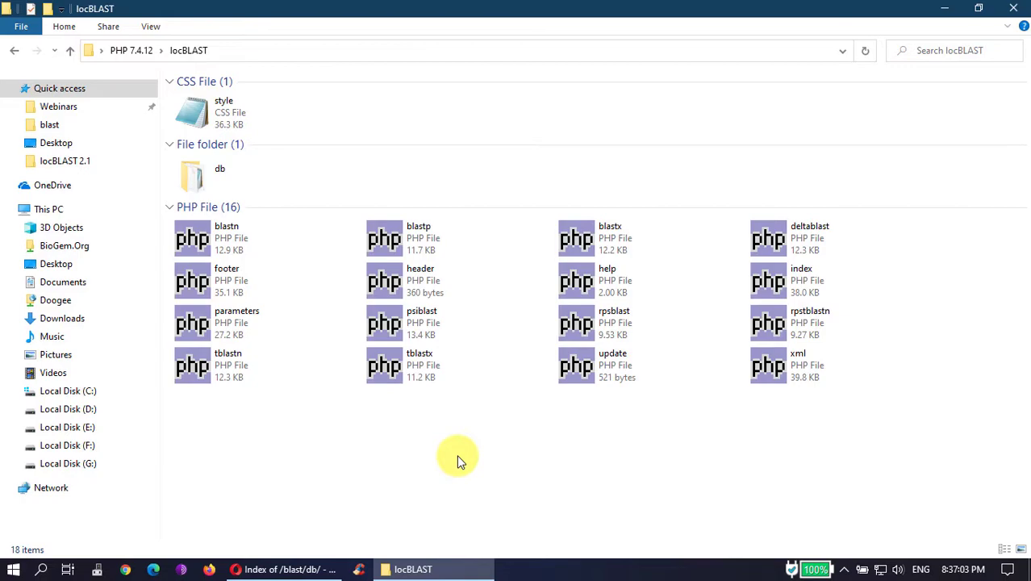
key("ctrl+v")
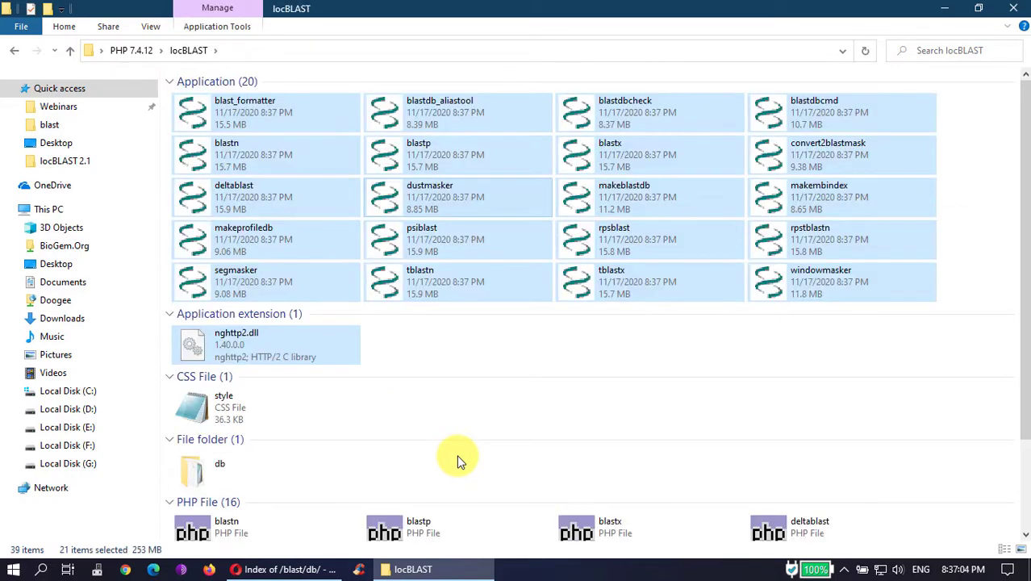
Step: Go up to the PHP 7.4.12 folder and run its PHP Server batch file to launch the local locBLAST page
left_click(497, 349)
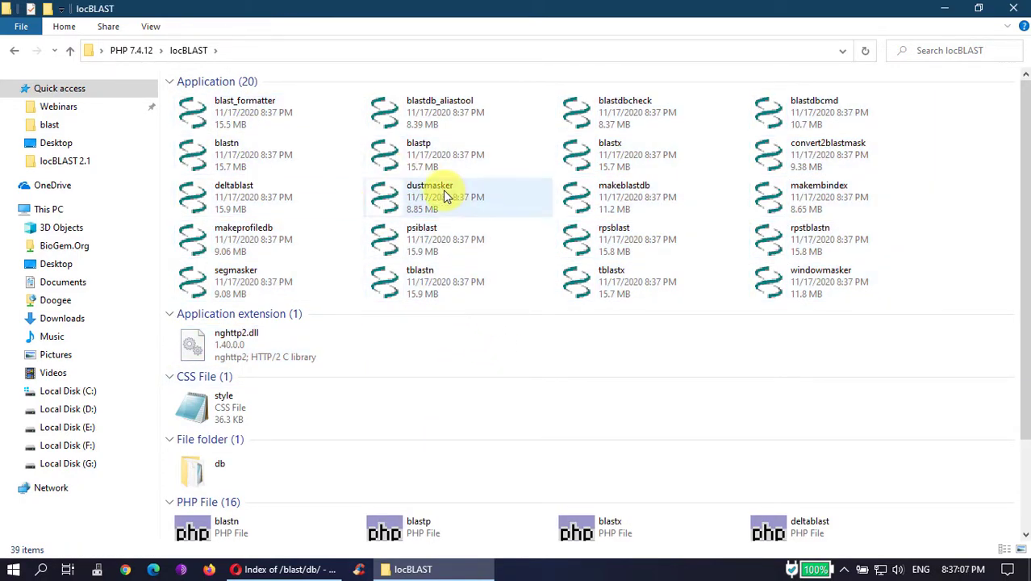
left_click(295, 49)
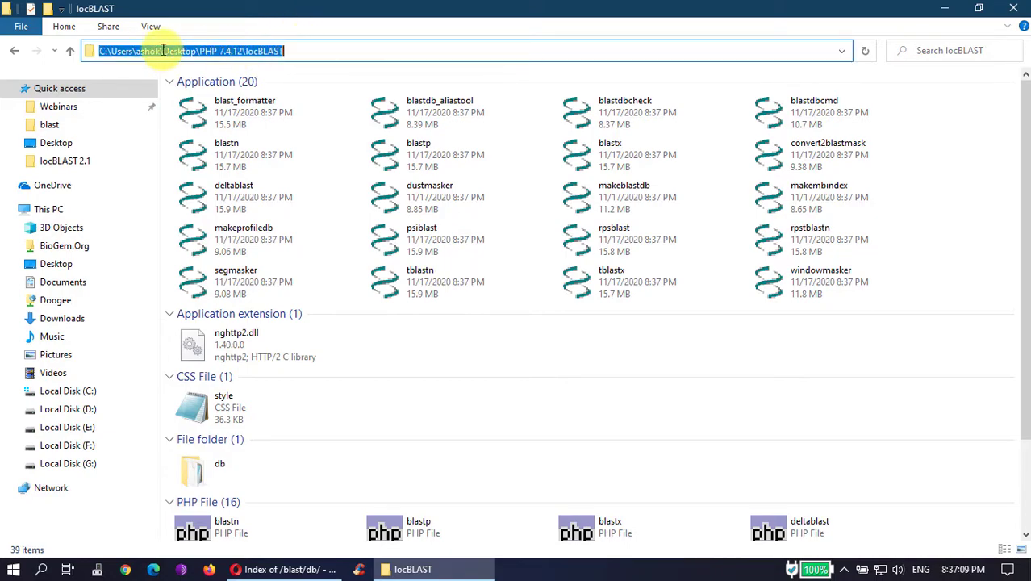
left_click(453, 347)
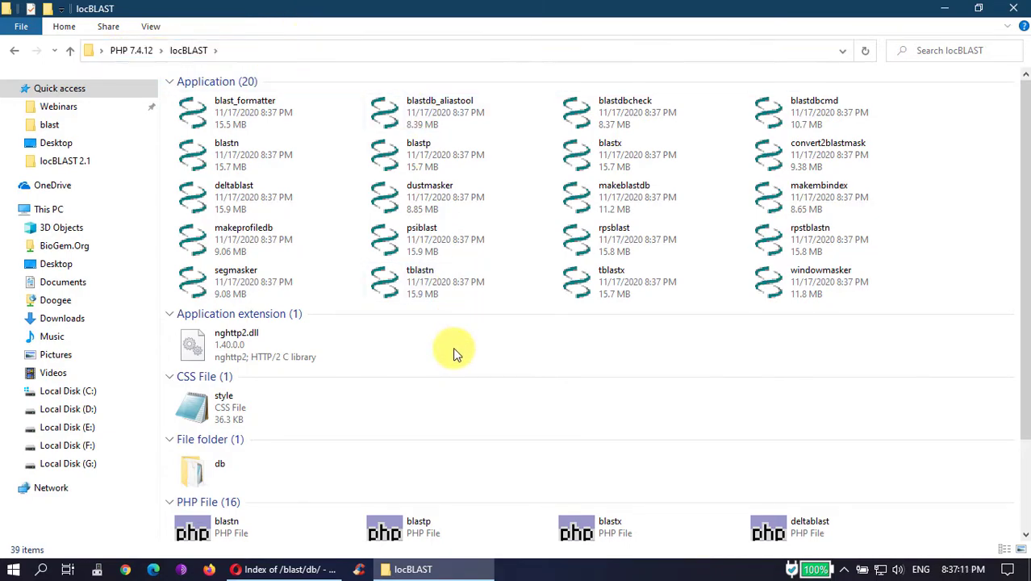
scroll(486, 402, "down", 3)
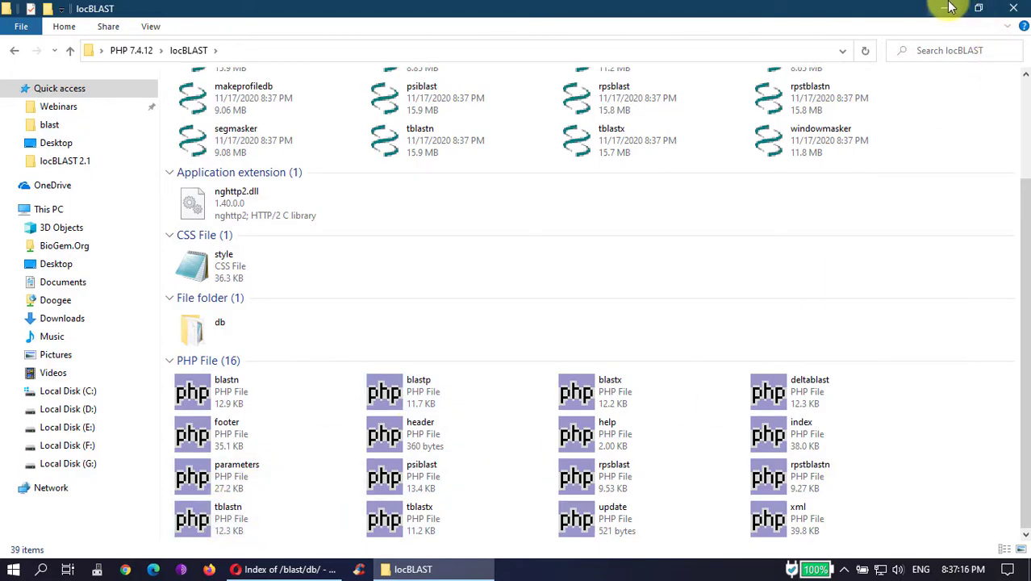
left_click(136, 50)
scroll(719, 448, "down", 7)
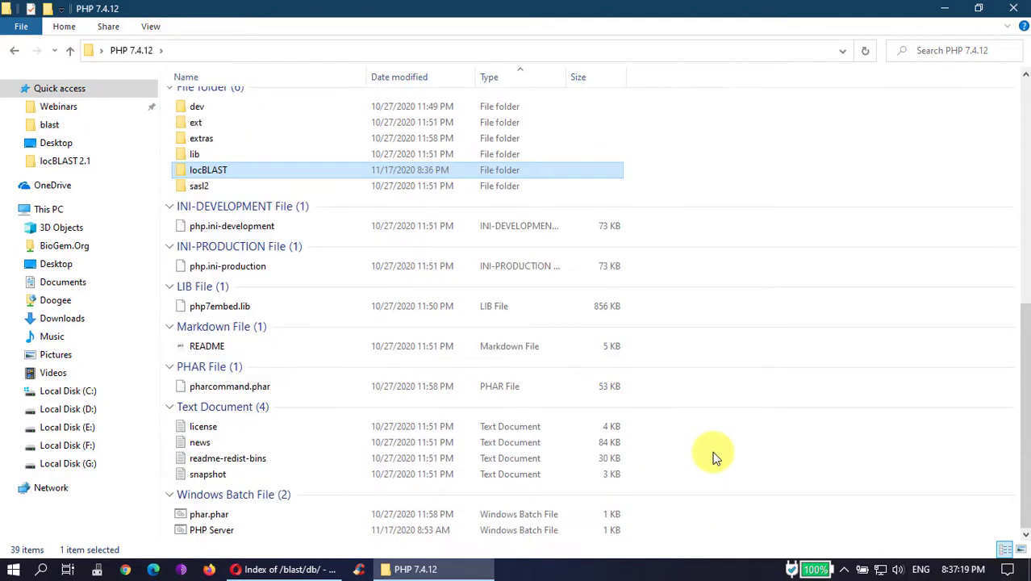
double_click(262, 529)
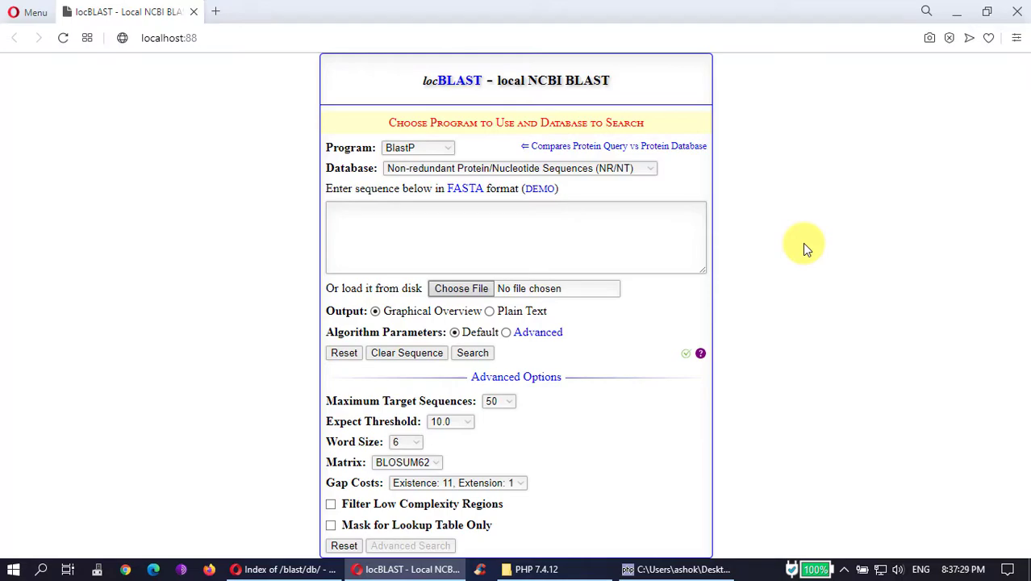
Step: Switch the BLAST program through BlastN, BlastX, tBlastN and PSI-Blast to compare their descriptions and options
left_click(442, 150)
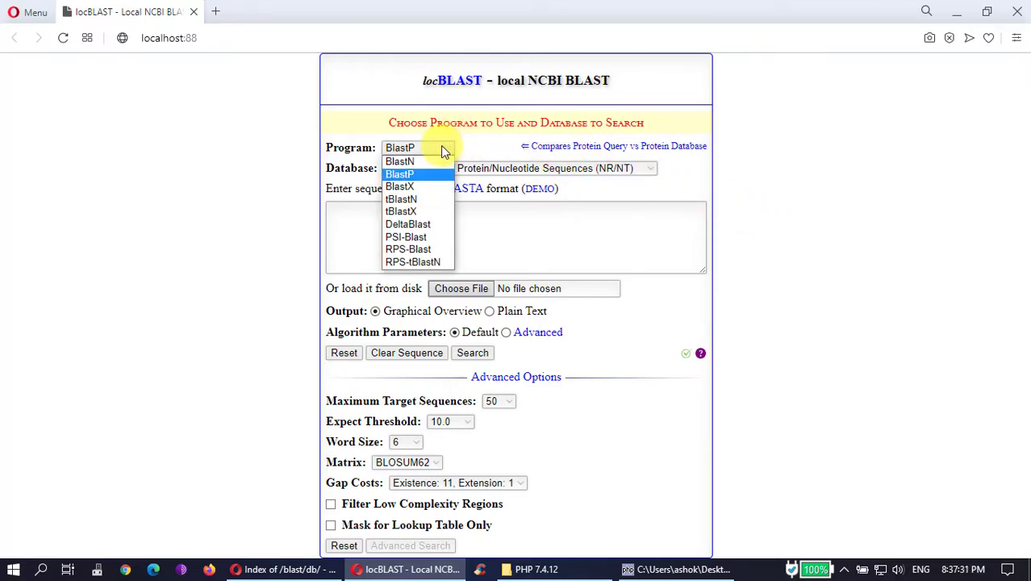
left_click(438, 161)
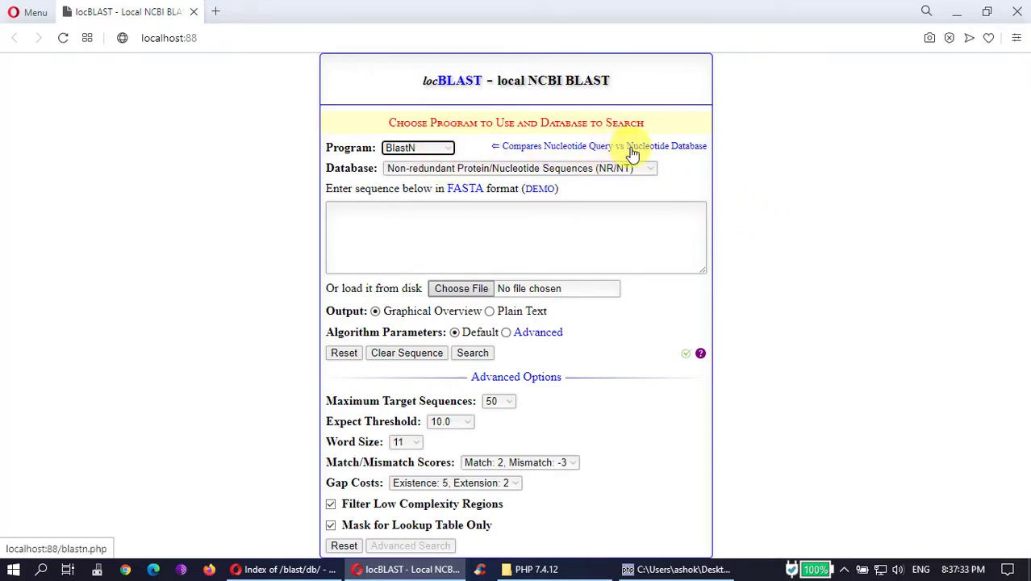
left_click(451, 148)
left_click(423, 182)
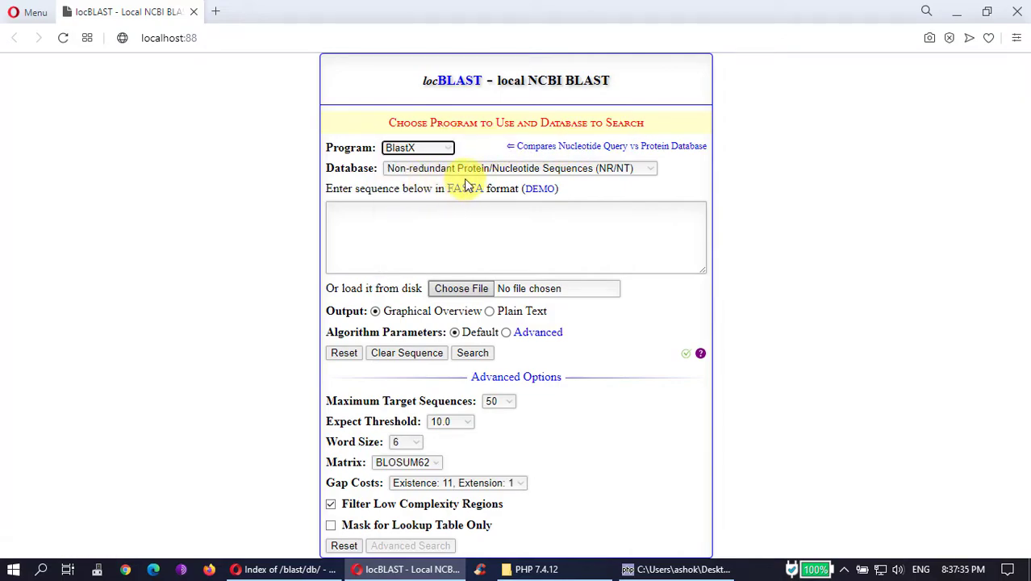
left_click(443, 149)
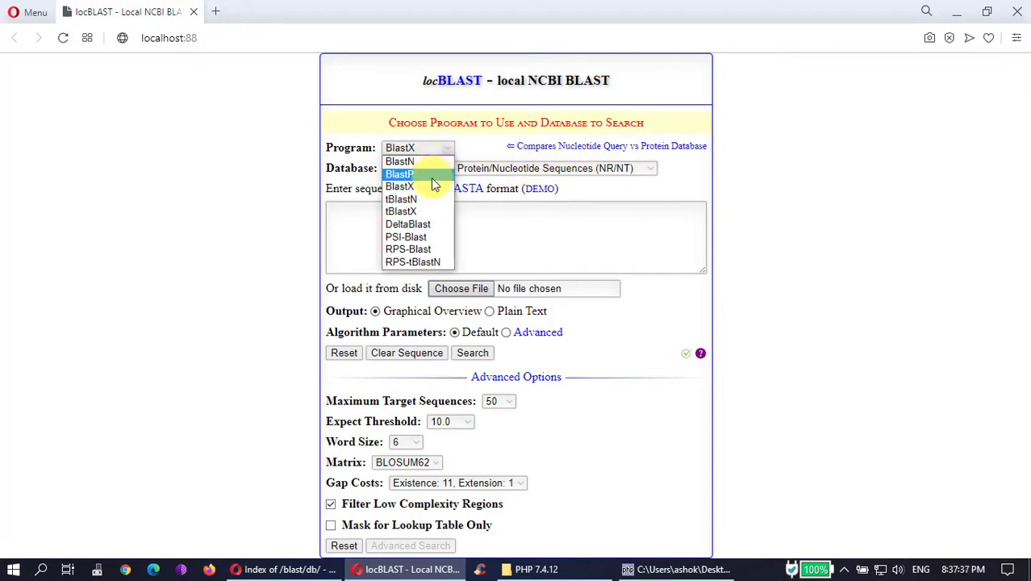
left_click(428, 203)
left_click(441, 148)
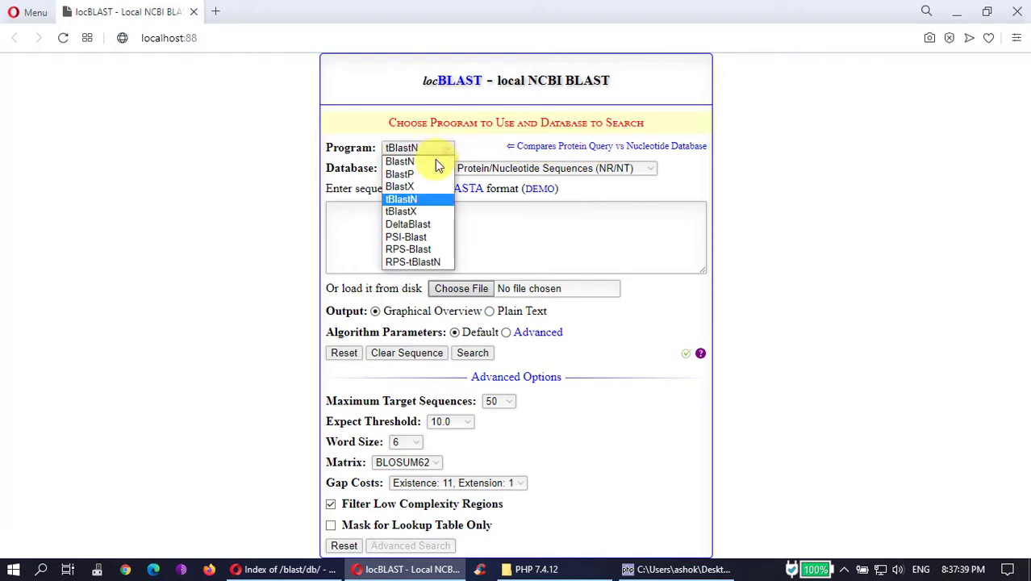
left_click(424, 237)
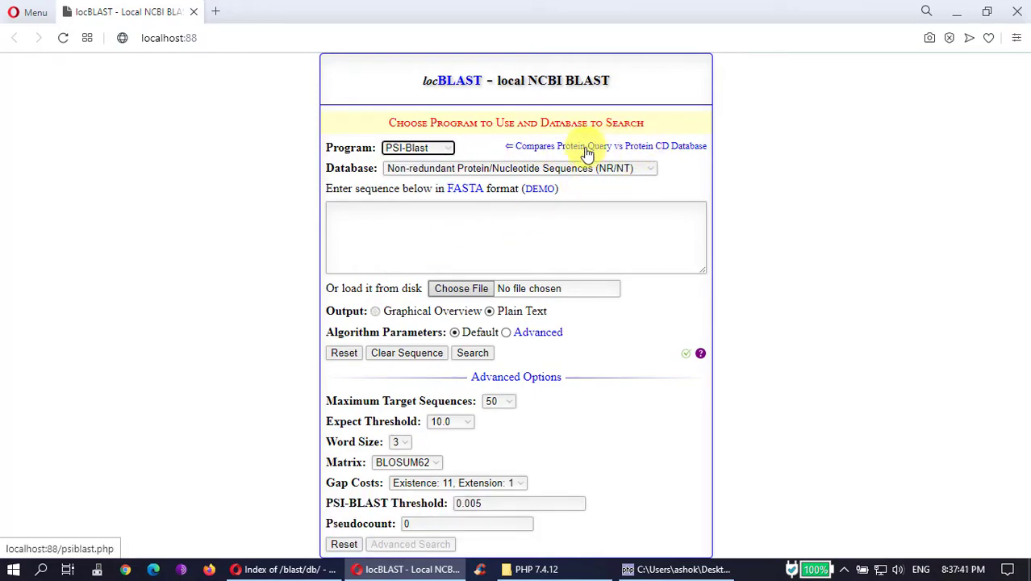
Step: Look through the online and offline databases offered for PSI-Blast, and set the program back to BlastP
left_click(515, 171)
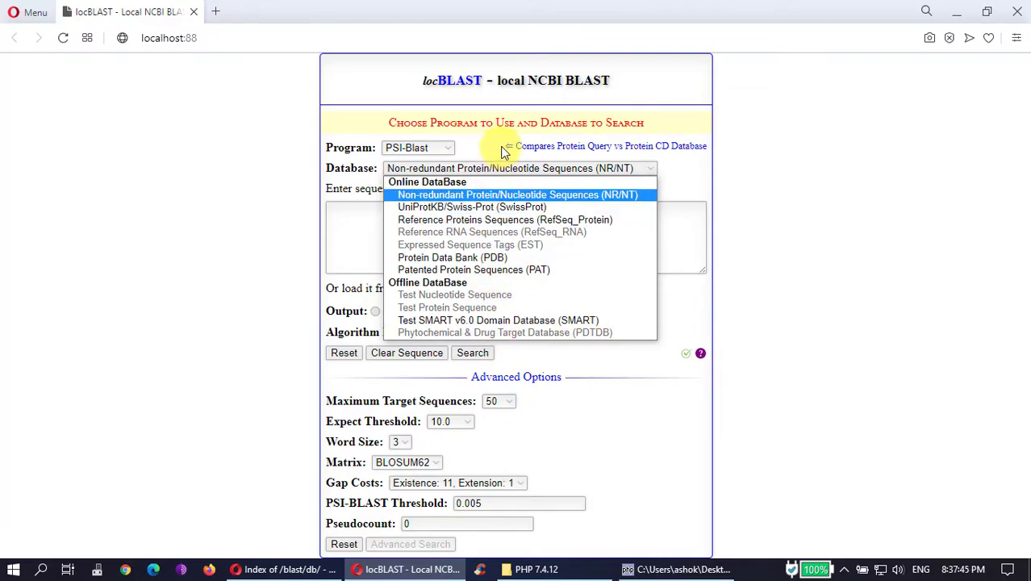
left_click(690, 293)
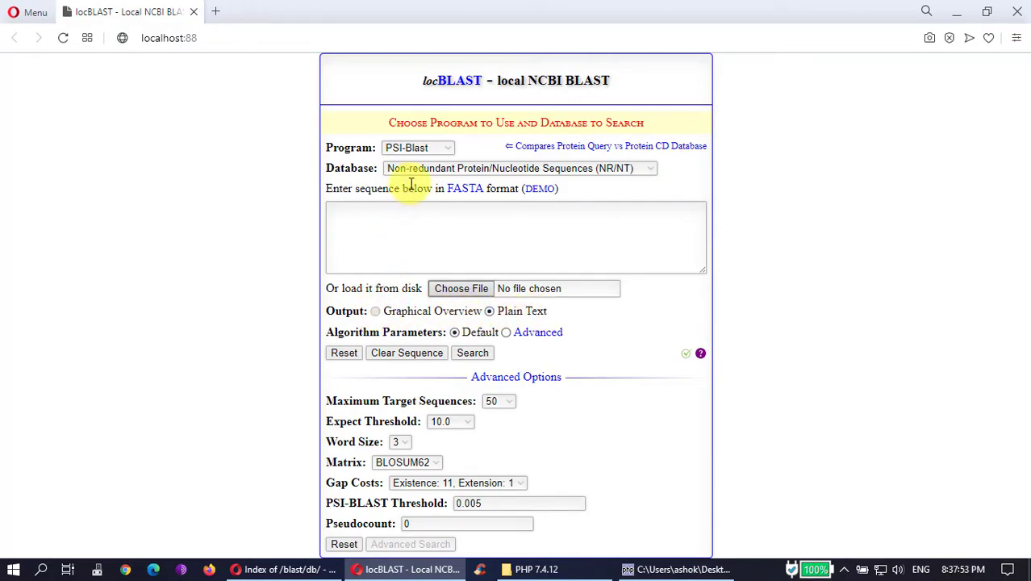
left_click(429, 143)
left_click(418, 175)
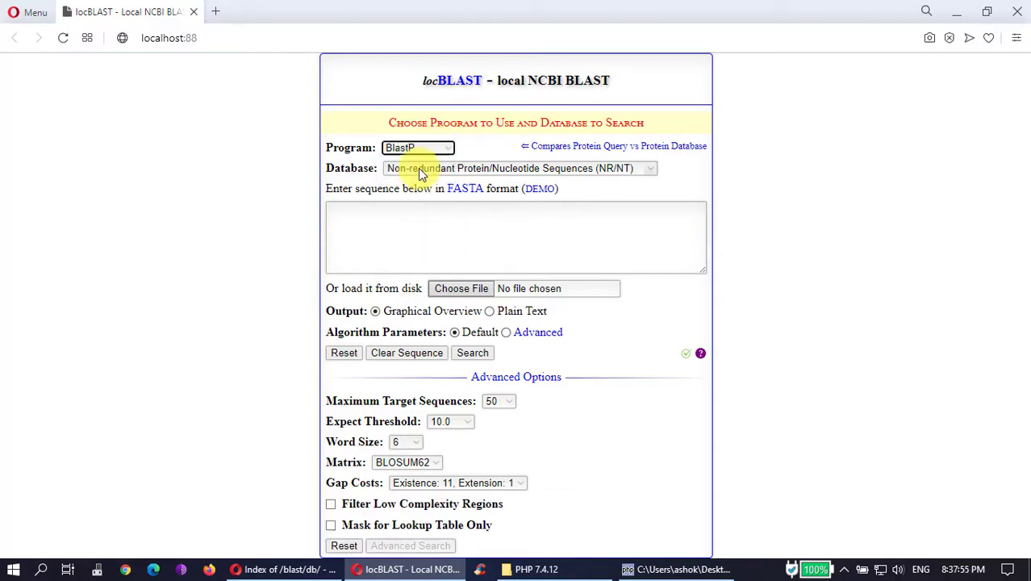
Step: Choose Advanced algorithm parameters and load the demo protein sequence into the BlastP form
left_click(523, 335)
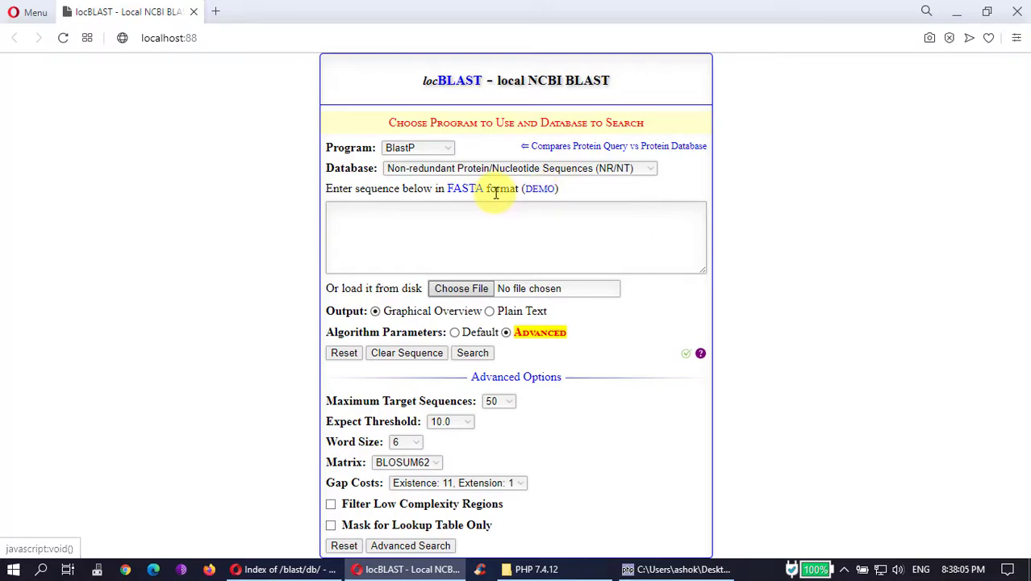
left_click(539, 192)
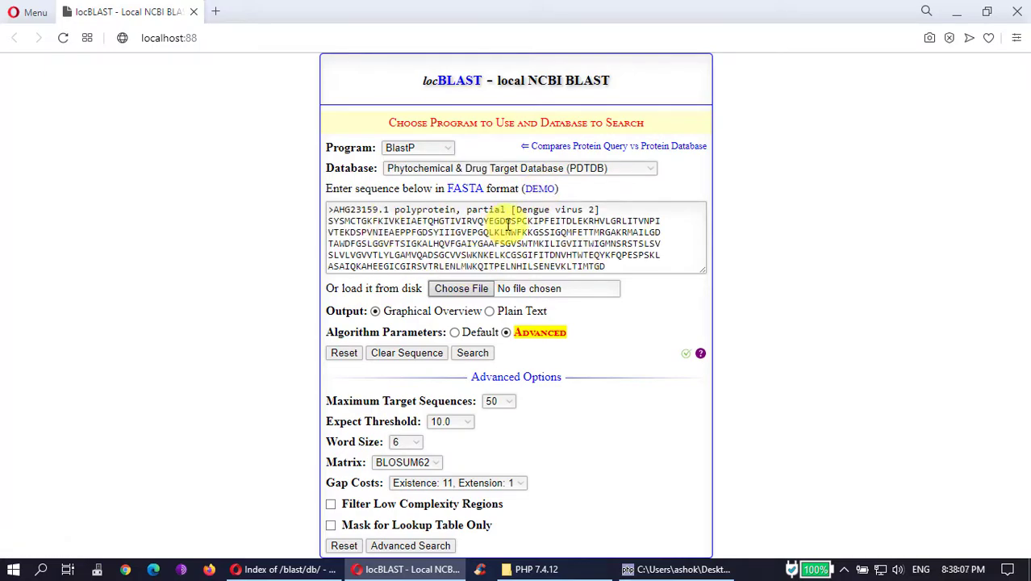
mouse_move(469, 196)
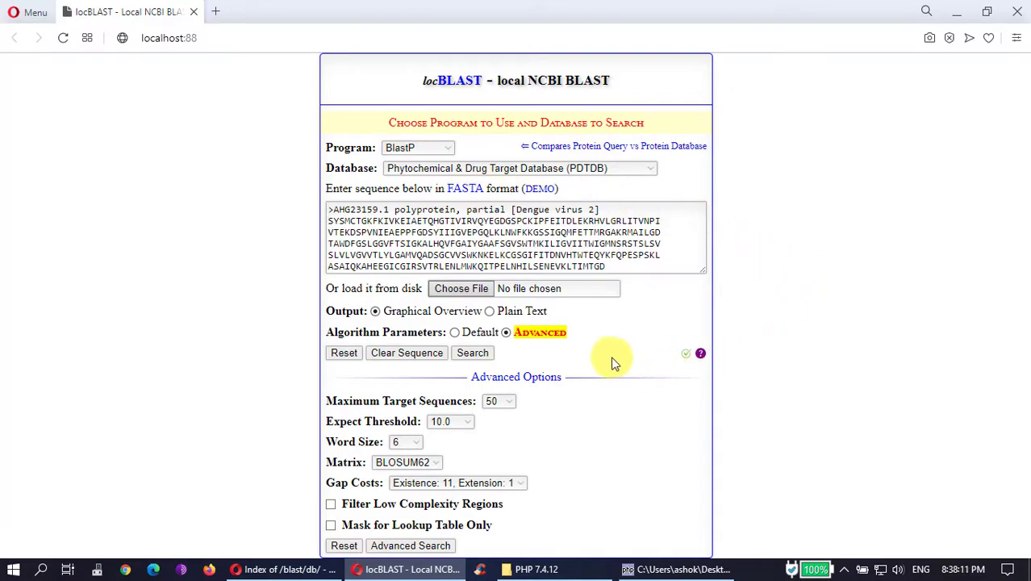
Step: Review the command-line parameters for BlastN and RPS-tBlastN and the help page's tutorial and tips, returning to the search form each time
left_click(552, 338)
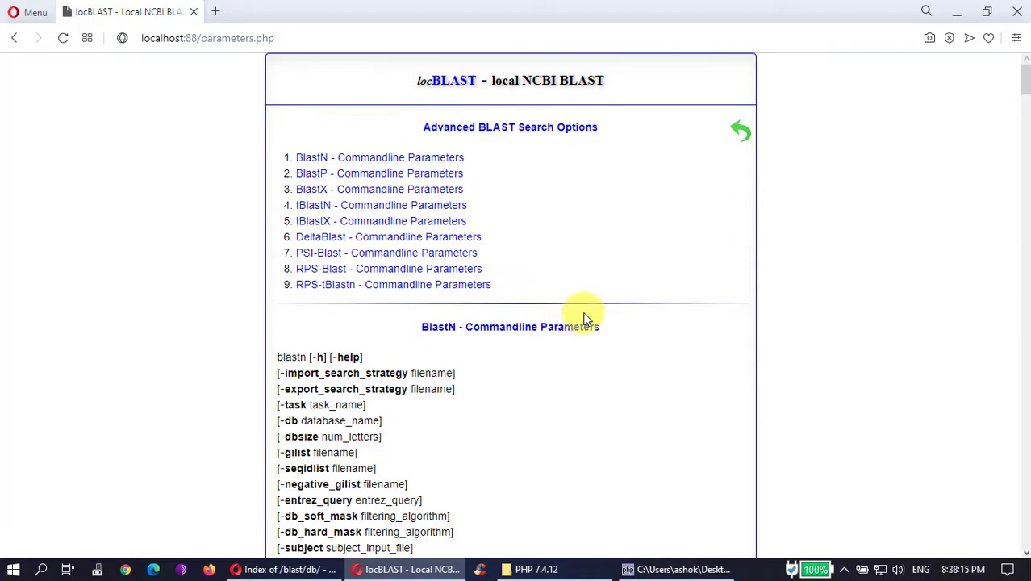
scroll(650, 385, "down", 8)
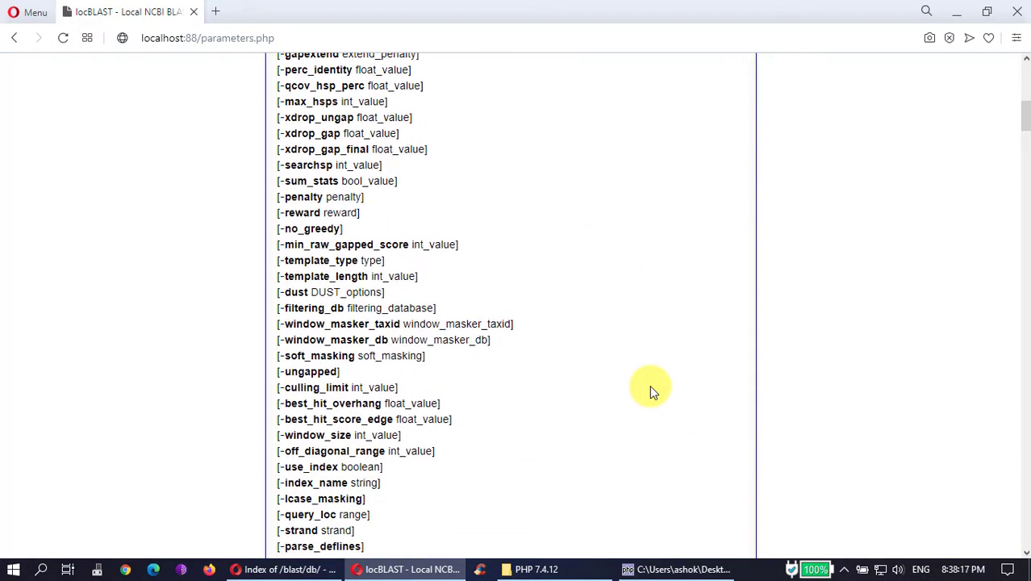
scroll(649, 385, "down", 4)
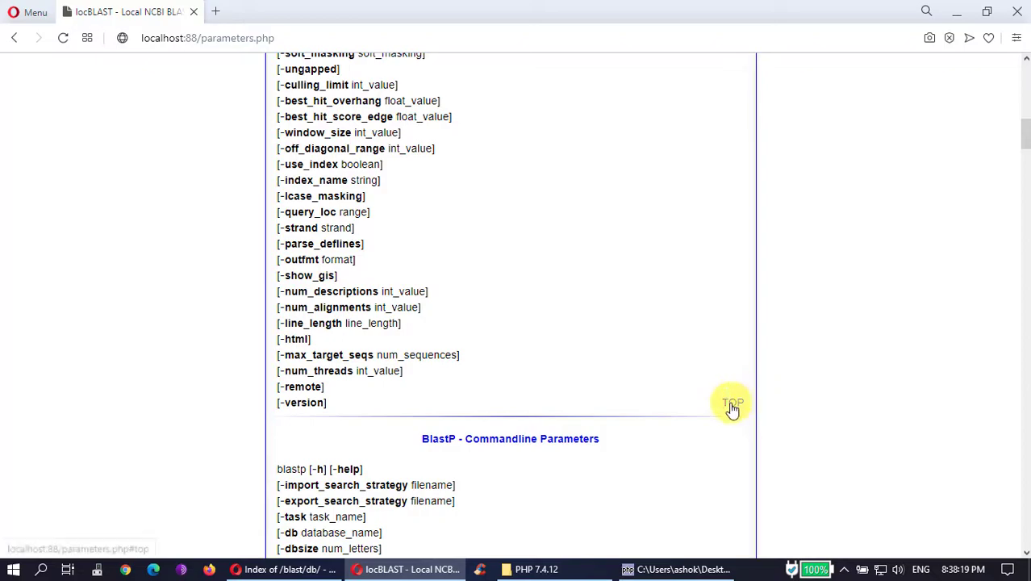
left_click(732, 406)
left_click(361, 225)
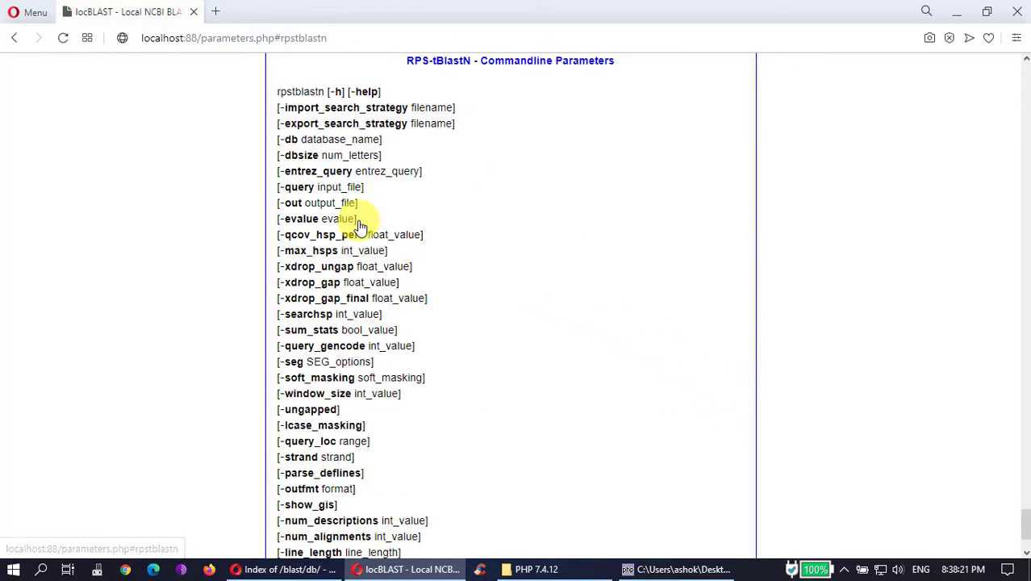
scroll(573, 368, "down", 2)
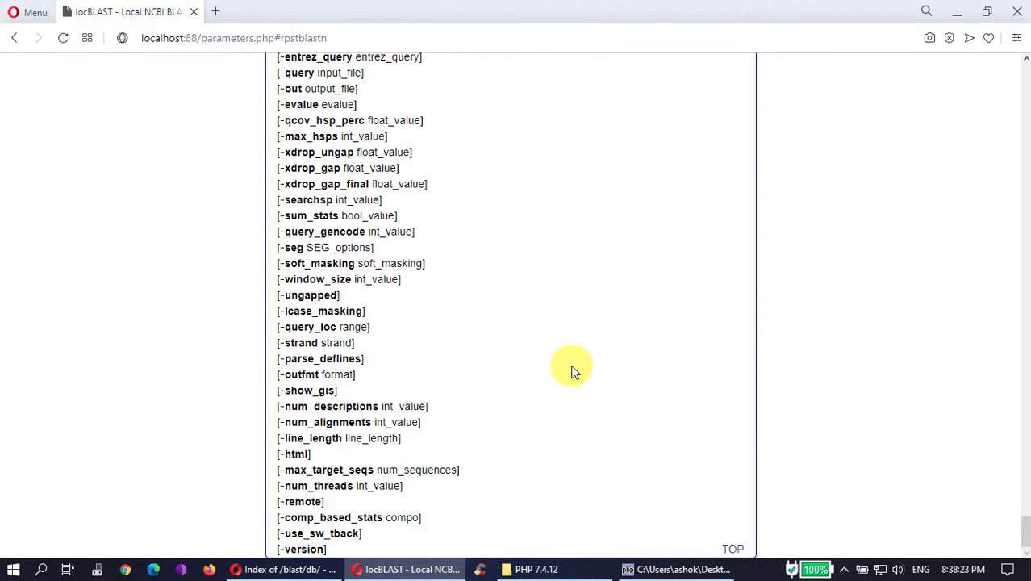
left_click(732, 547)
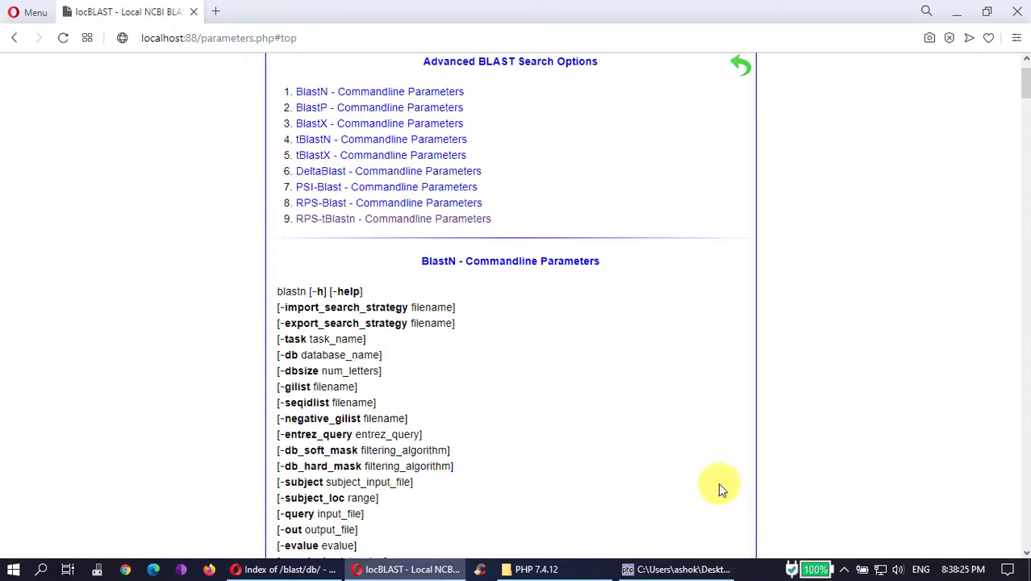
left_click(743, 68)
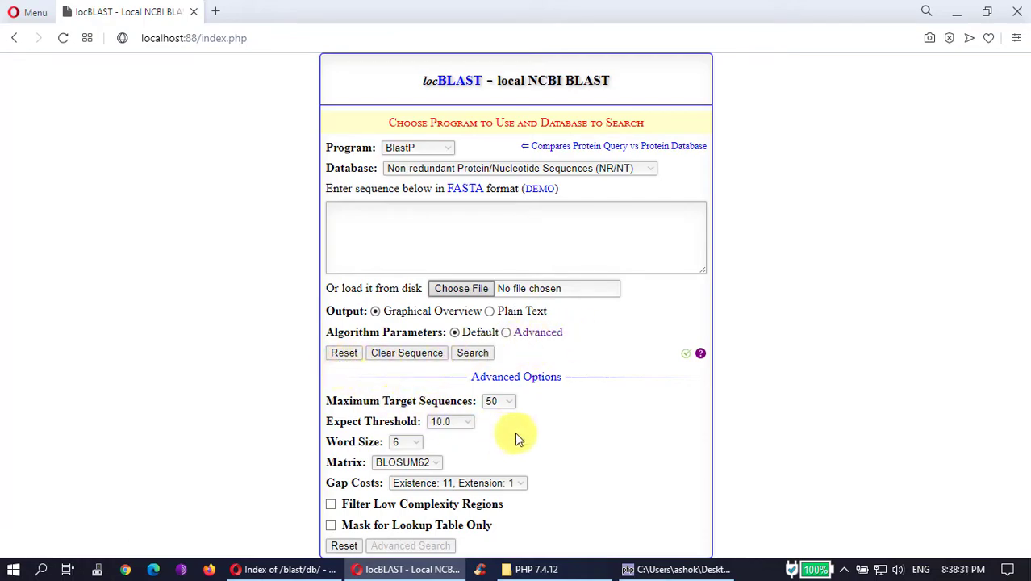
left_click(701, 356)
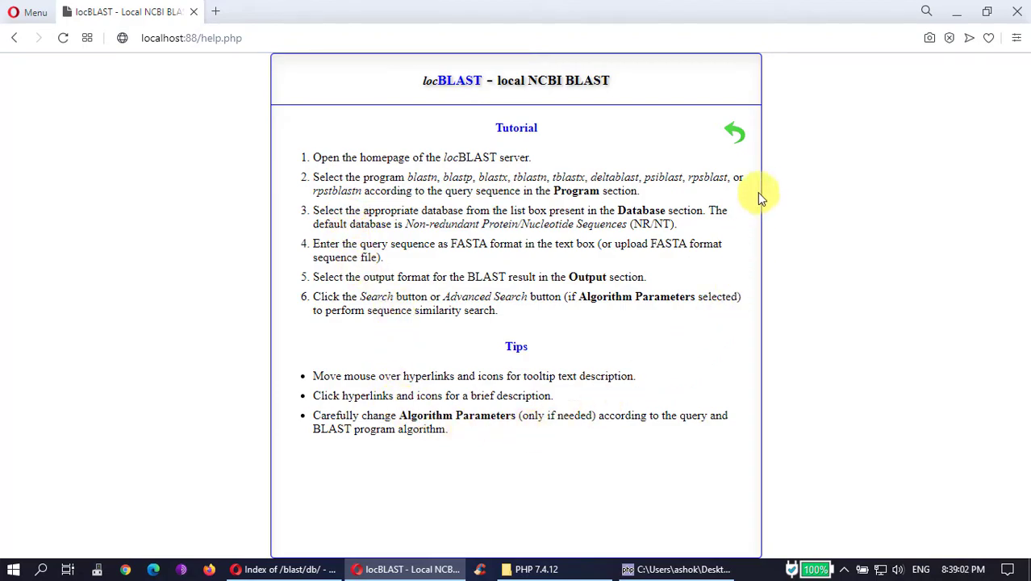
left_click(734, 136)
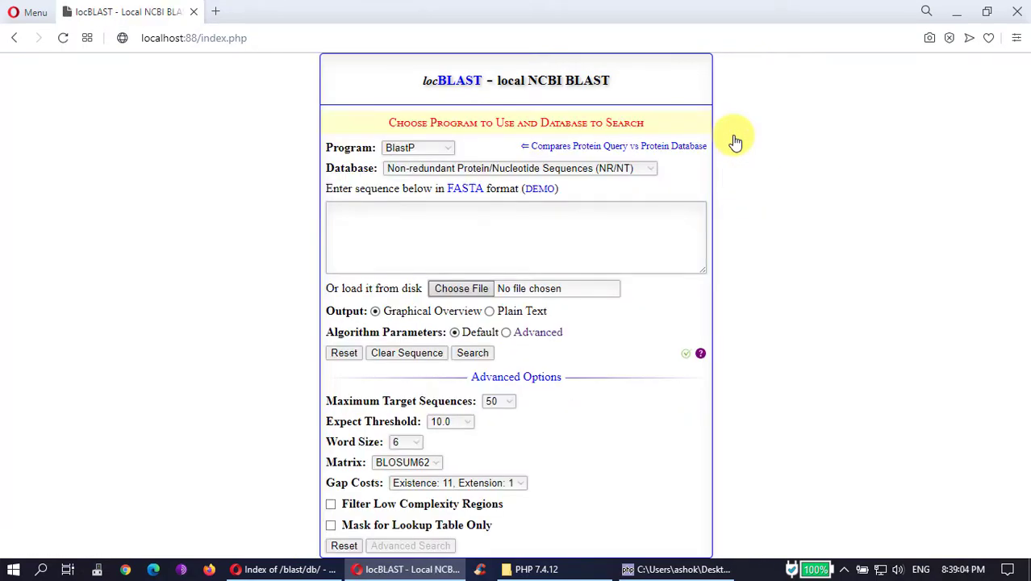
Step: Load the demo Dengue virus 2 polyprotein sequence and run a default BlastP search against the Phytochemical & Drug Target Database (PDTDB)
left_click(538, 190)
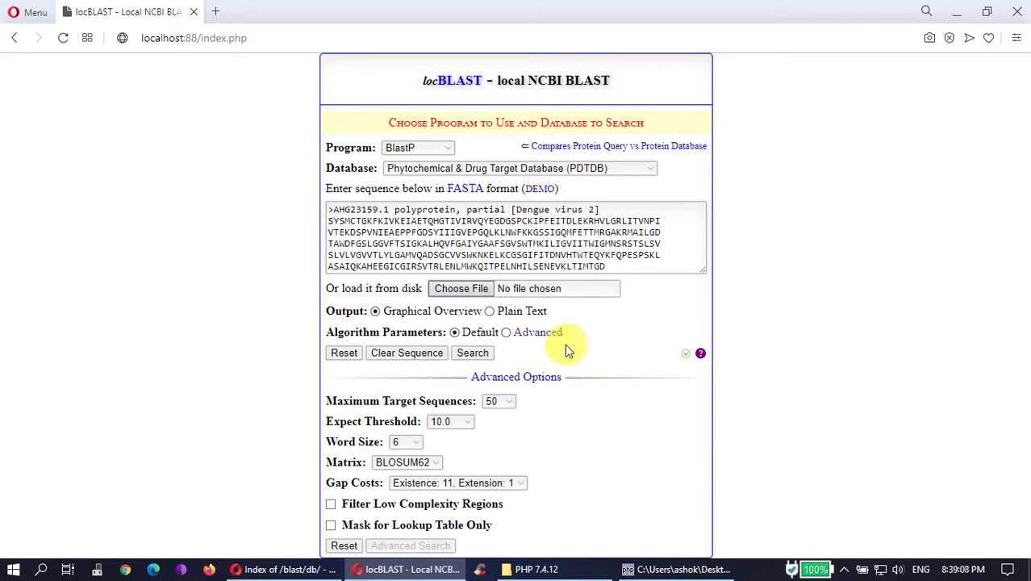
left_click(480, 354)
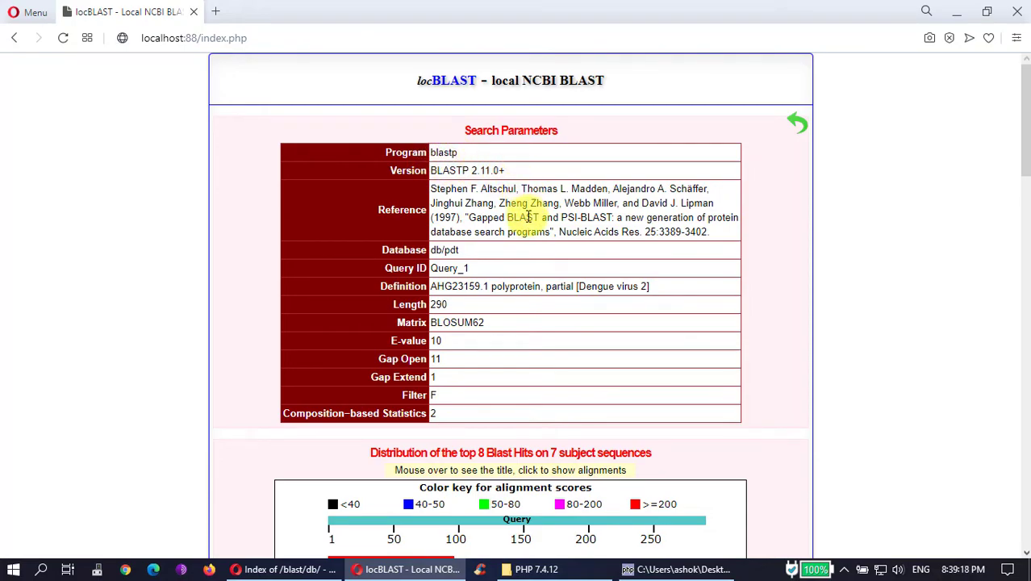
Step: Review the BlastP results page, covering the search parameters, hit distribution graphic, significant alignments table and individual alignments
scroll(599, 345, "down", 1)
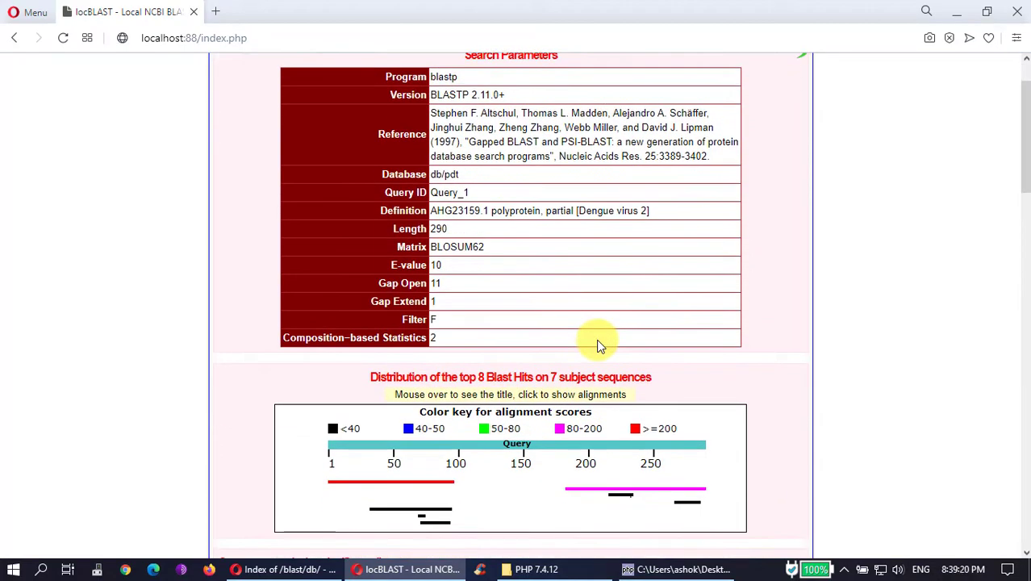
scroll(598, 345, "down", 3)
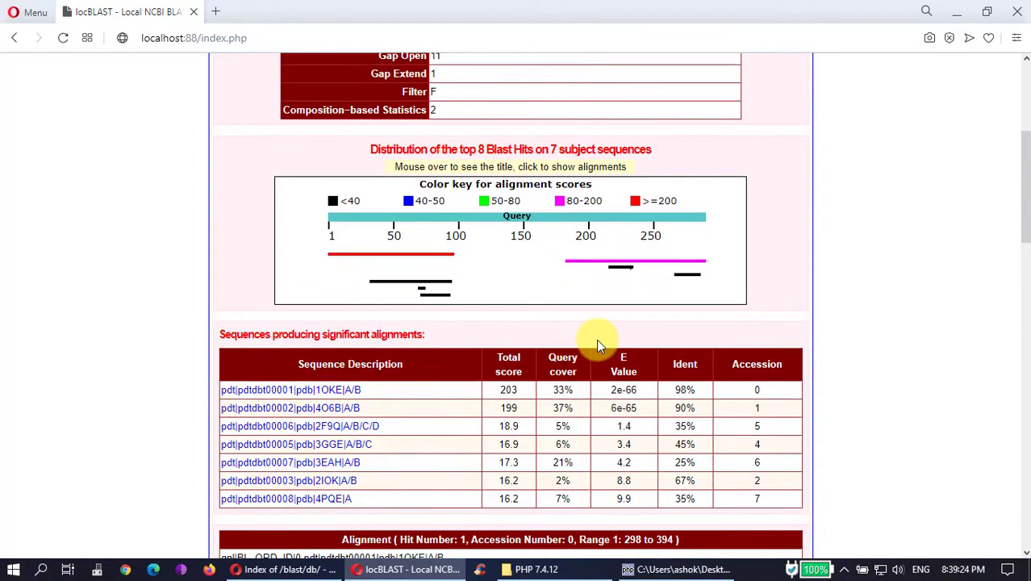
scroll(598, 345, "down", 2)
scroll(600, 346, "down", 2)
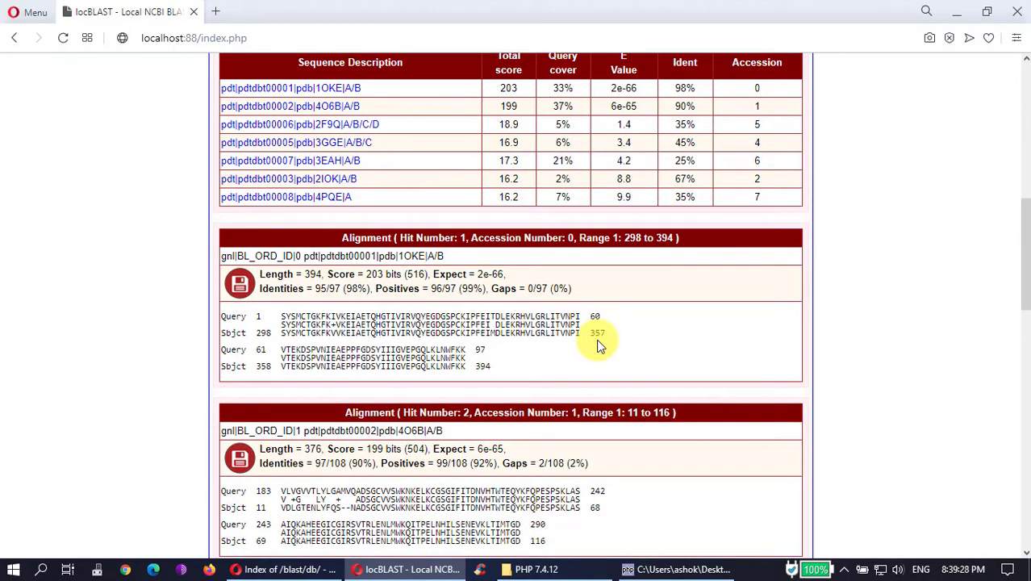
scroll(598, 346, "down", 2)
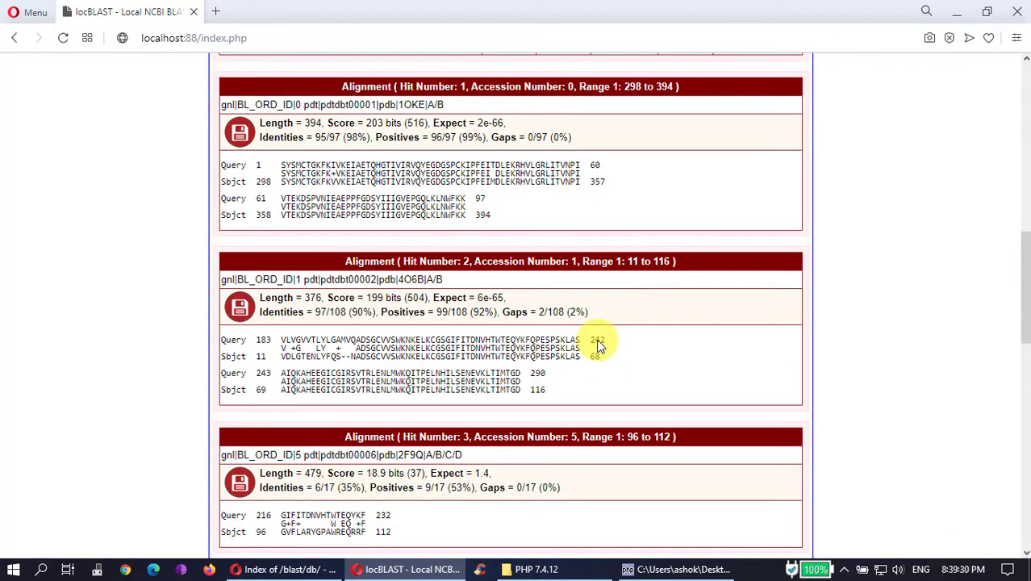
scroll(598, 340, "down", 2)
scroll(598, 340, "down", 2)
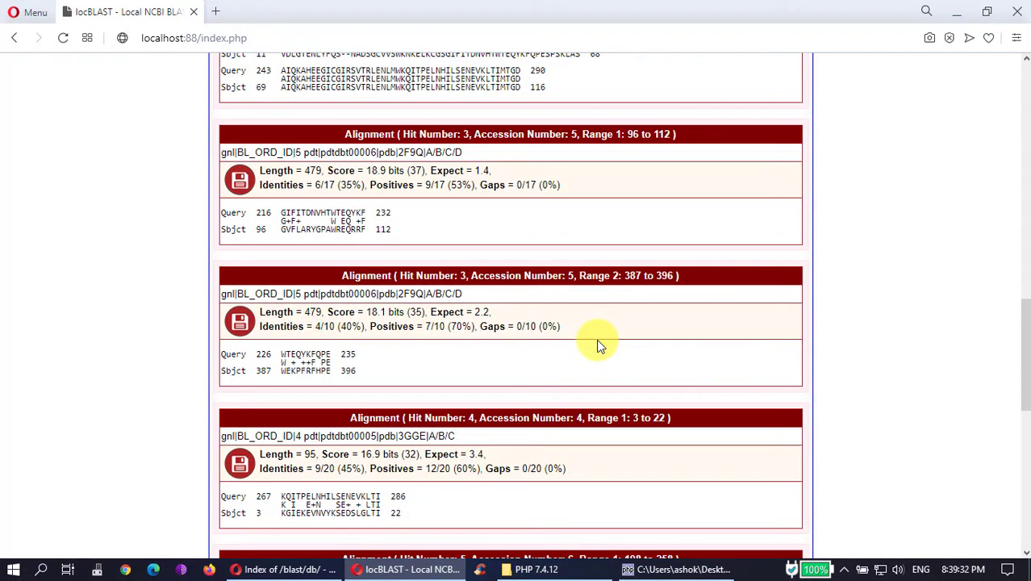
scroll(598, 345, "down", 2)
scroll(598, 345, "down", 2)
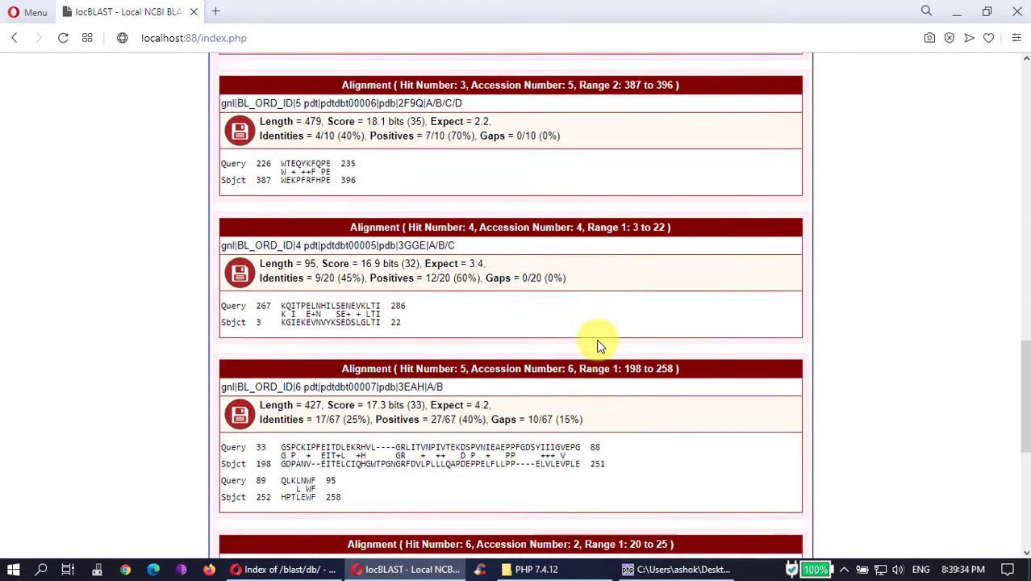
scroll(598, 343, "down", 3)
scroll(598, 343, "down", 1)
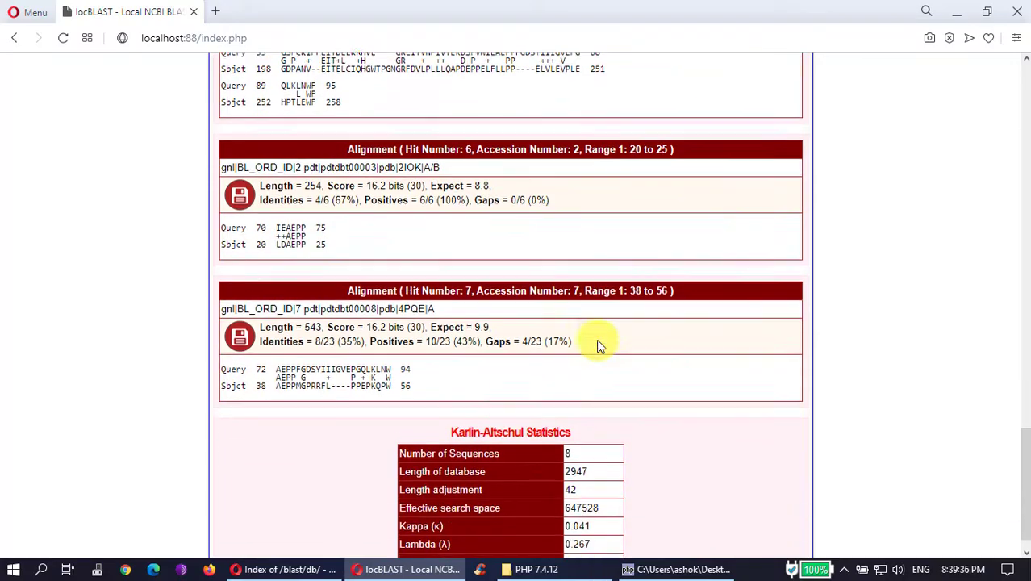
Step: Open the alignments for hit 1, hit 4 and hit 3 range 2 from the hit distribution graphic, returning to the graphic each time
scroll(663, 323, "up", 4)
scroll(664, 321, "up", 6)
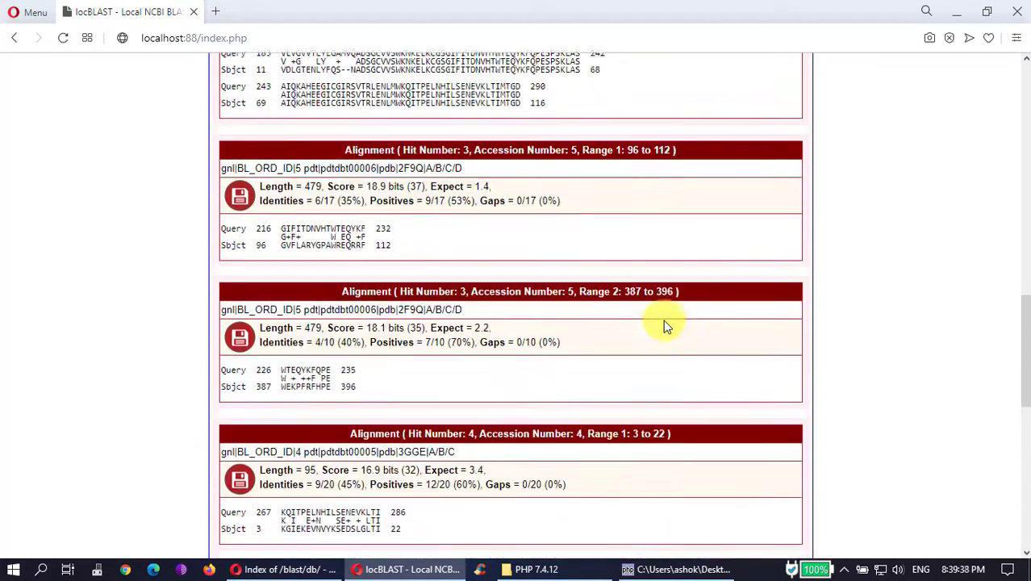
scroll(663, 322, "up", 8)
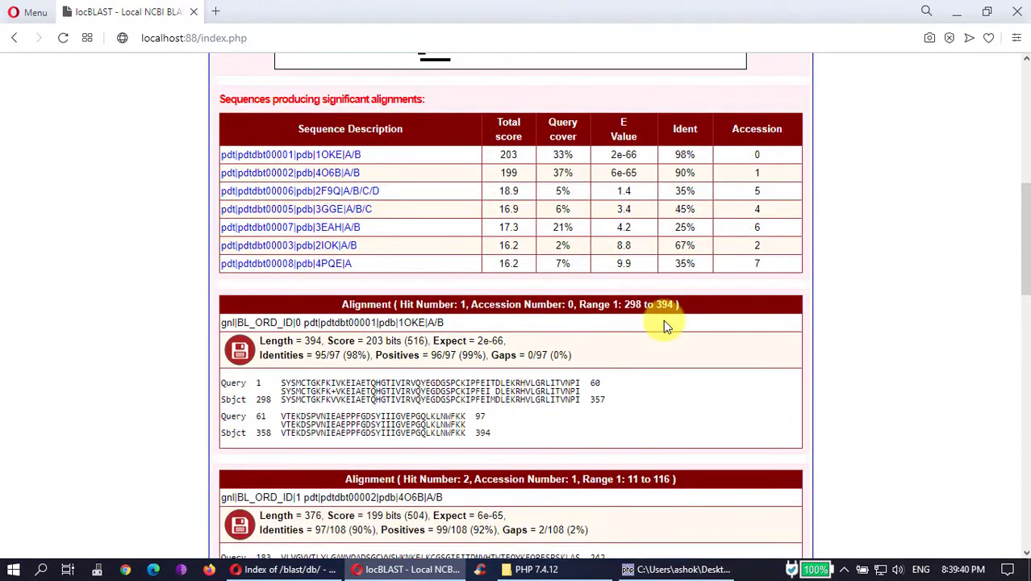
scroll(653, 338, "down", 2)
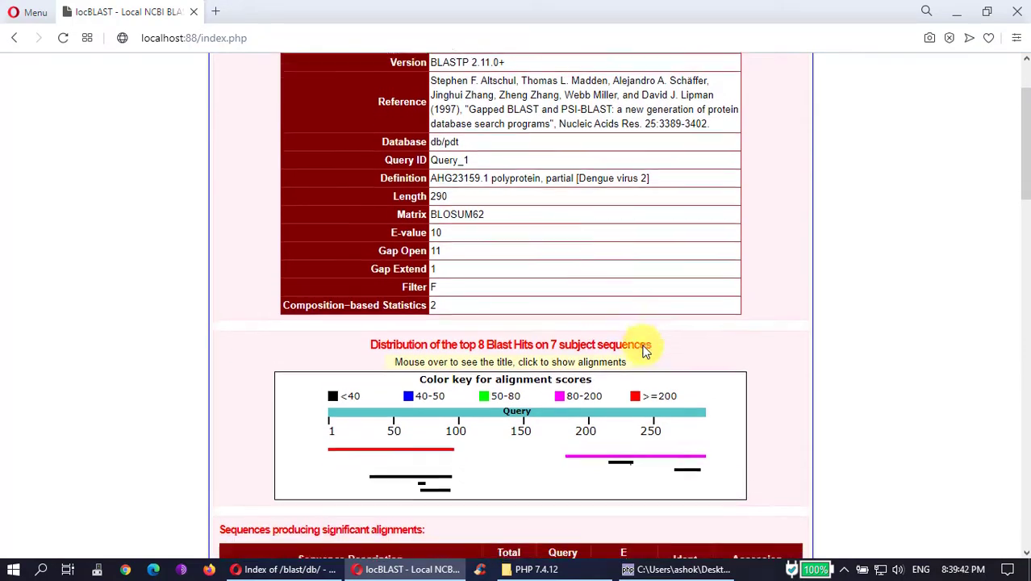
left_click(451, 327)
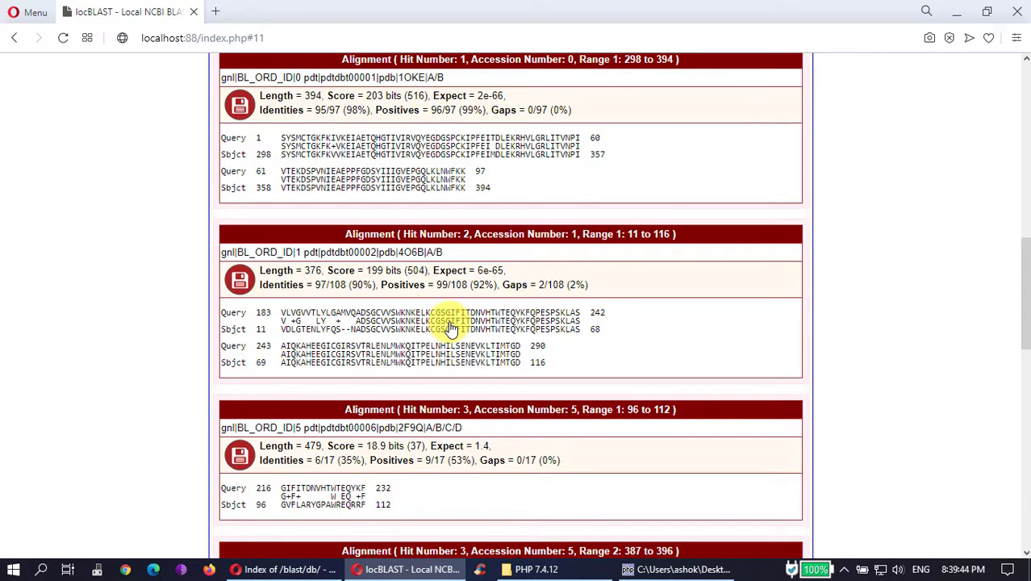
left_click(14, 38)
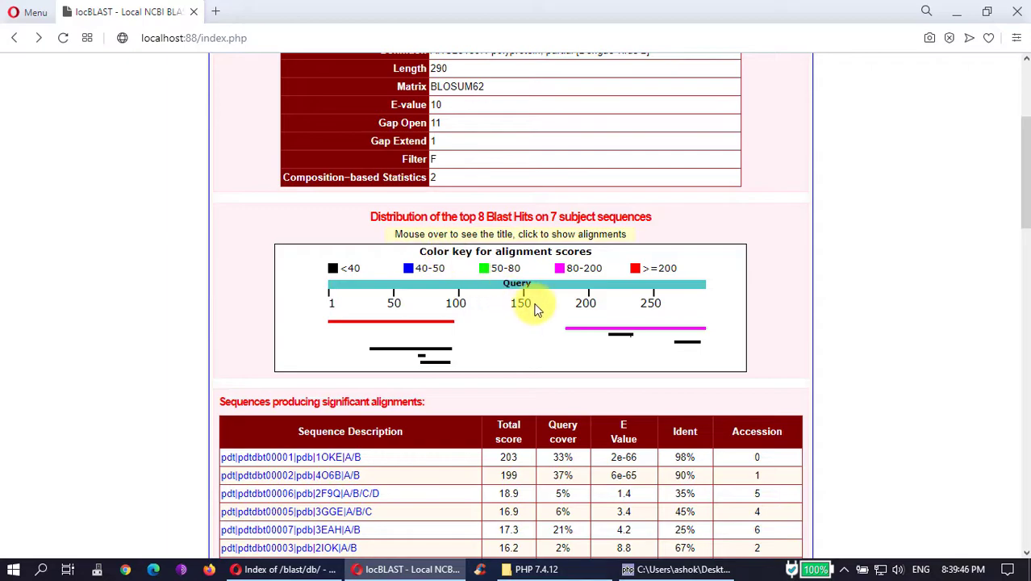
left_click(692, 344)
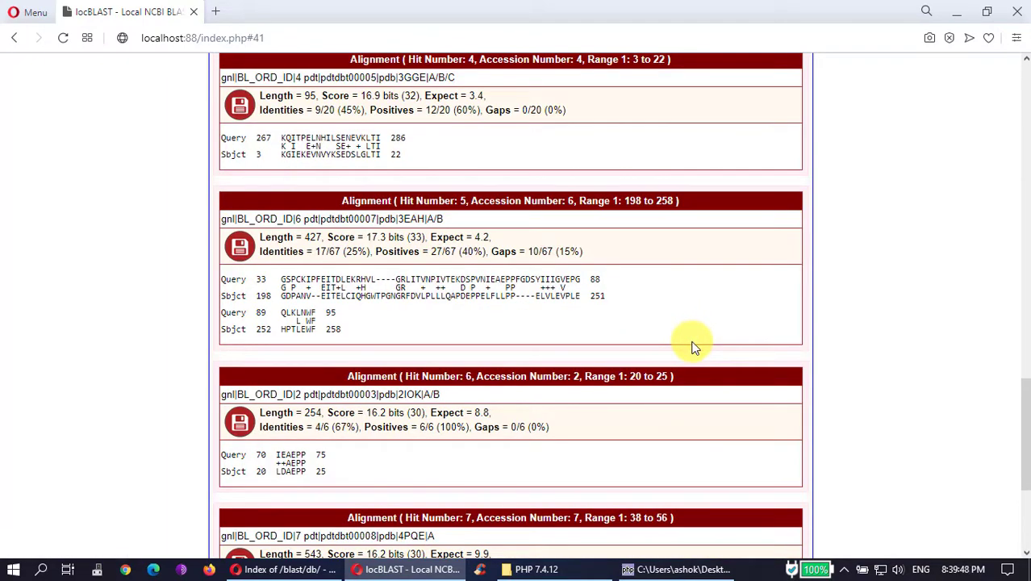
left_click(13, 38)
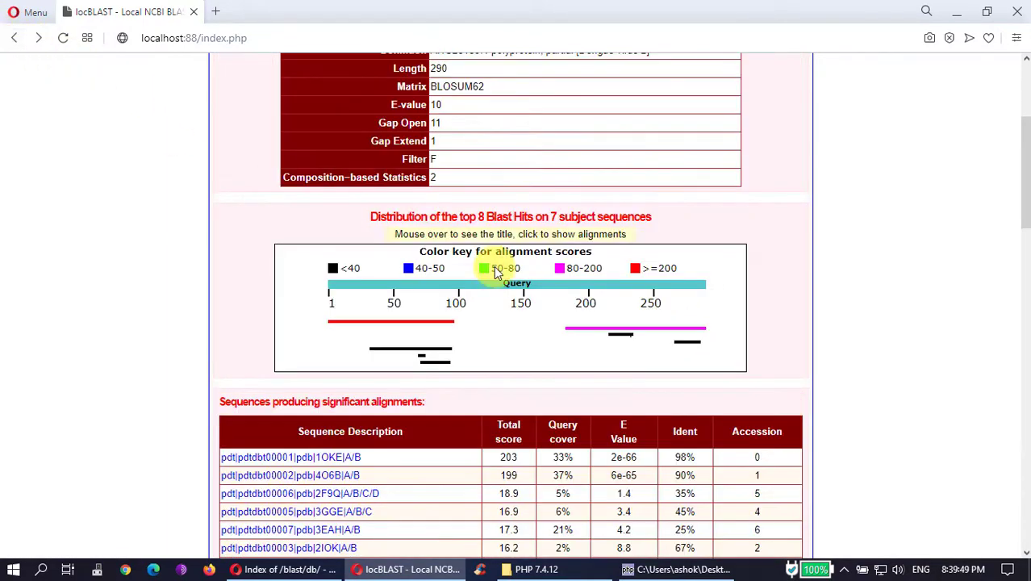
left_click(634, 341)
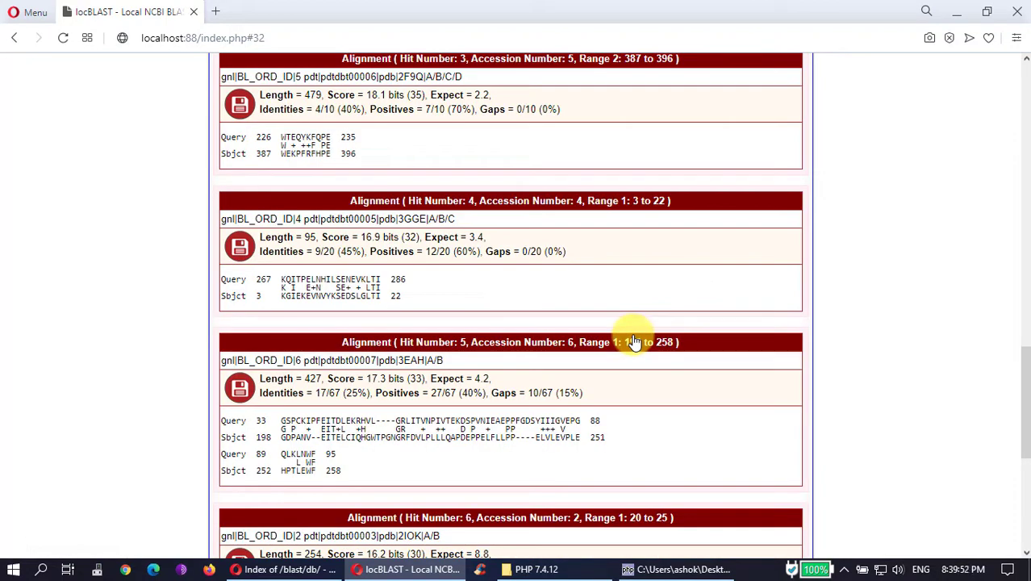
left_click(12, 42)
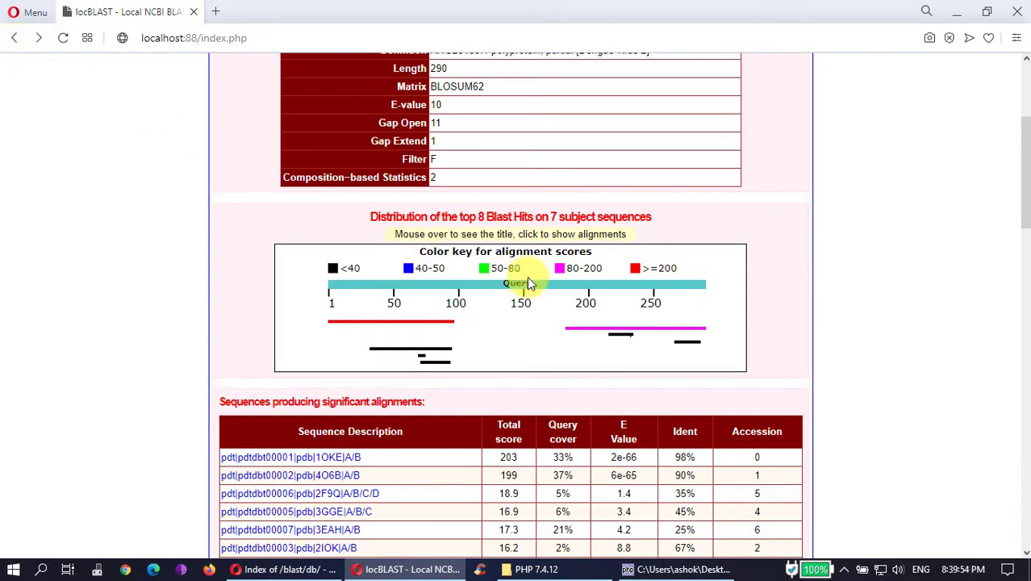
Step: Open the alignment for pdtdbt00003 (2IOK) from the significant alignments table, and return to the table
scroll(526, 291, "down", 3)
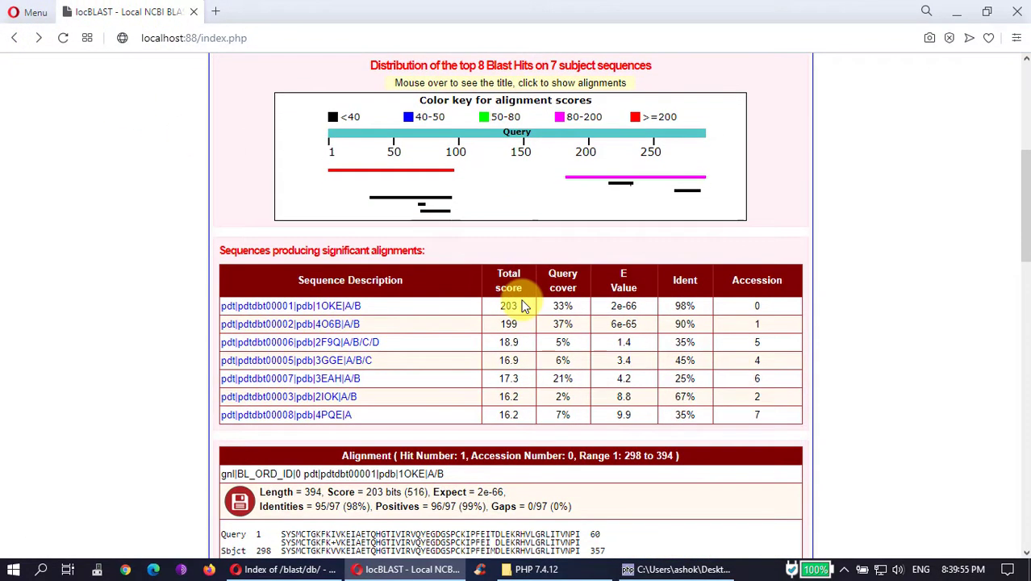
left_click(334, 397)
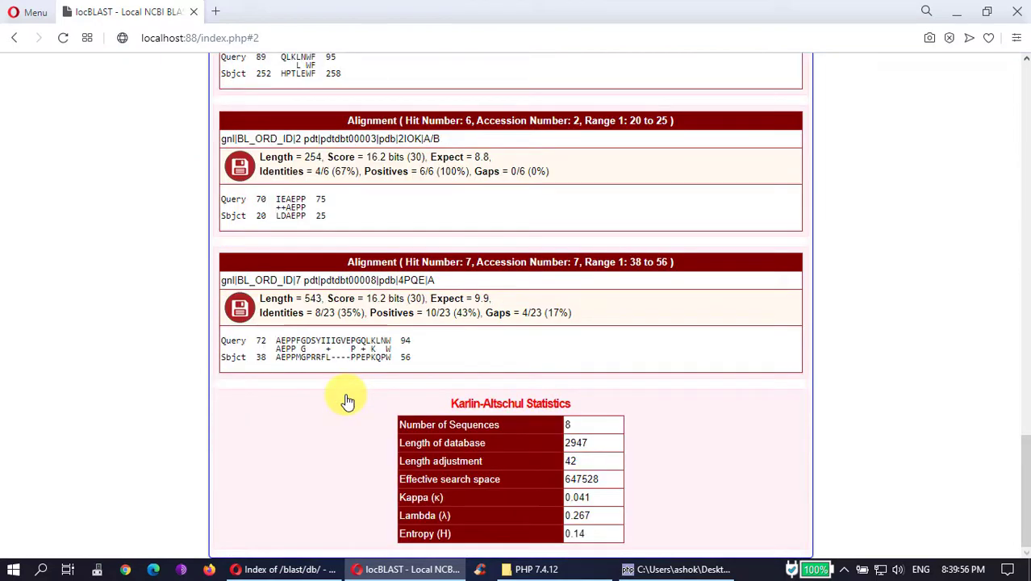
left_click(14, 38)
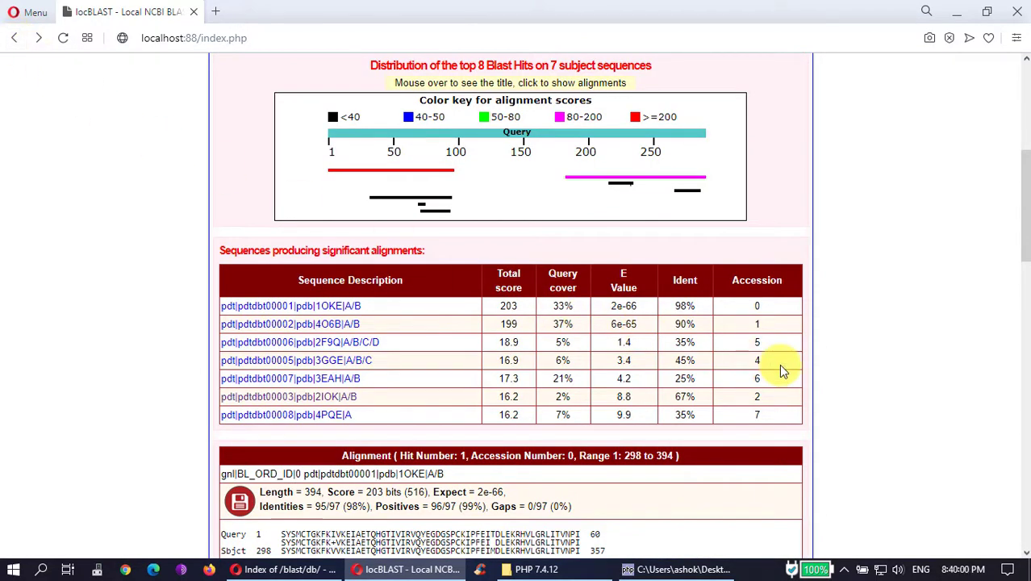
Step: Download the aligned subject sequence of hit 1 (1OKE) as 0.fasta, view it in Notepad, and close the file
scroll(779, 364, "down", 4)
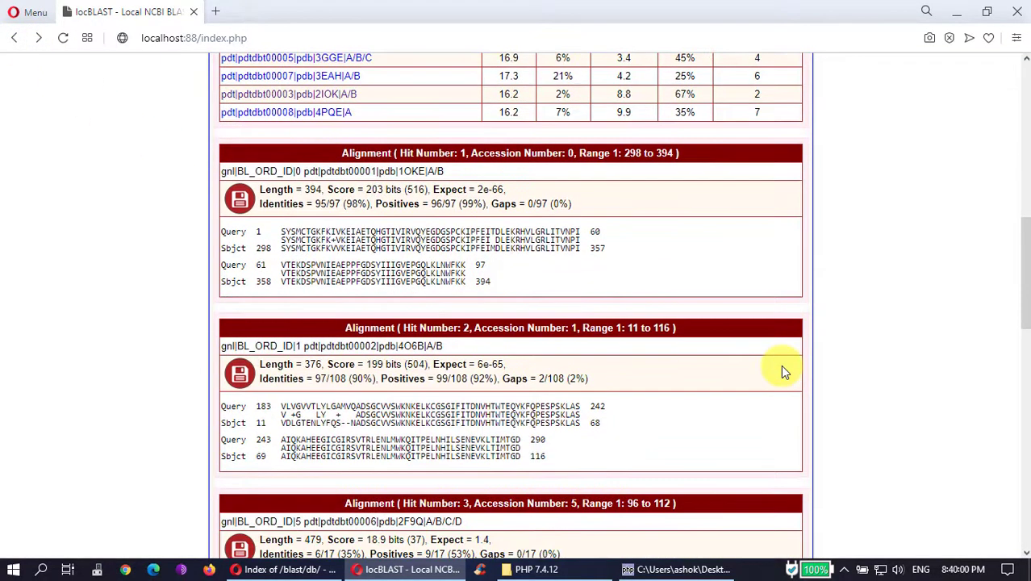
left_click(246, 209)
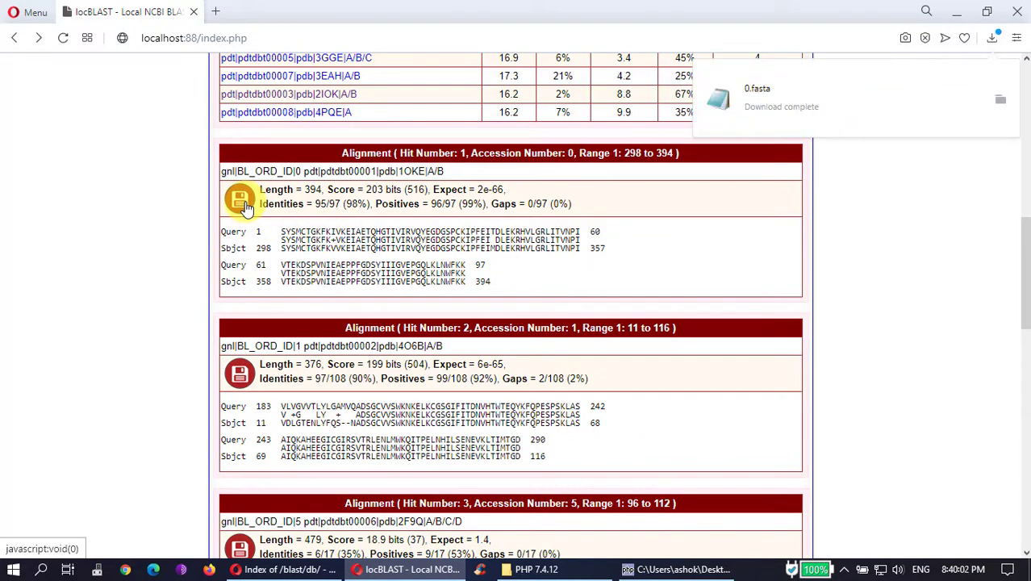
left_click(725, 100)
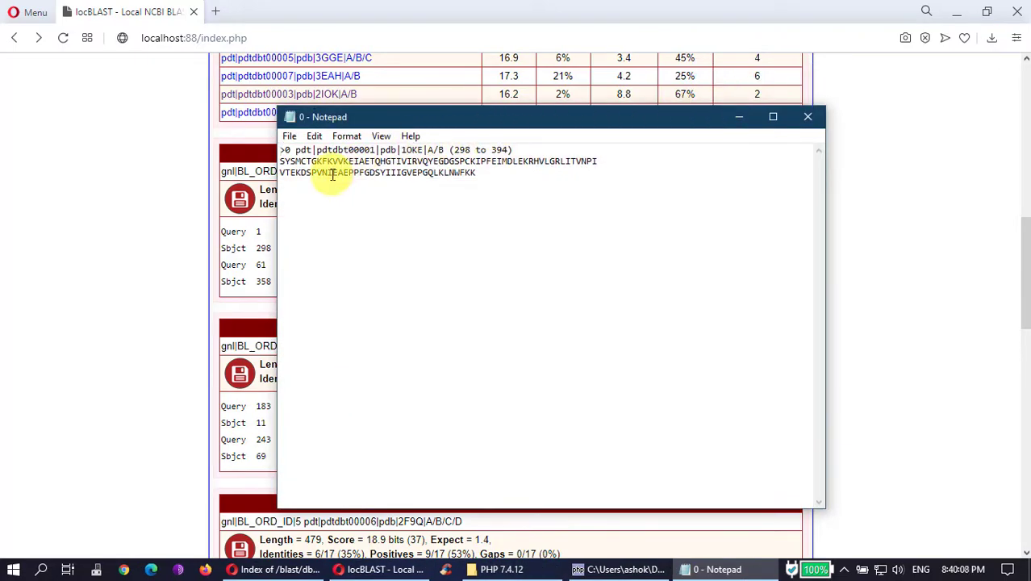
left_click(808, 118)
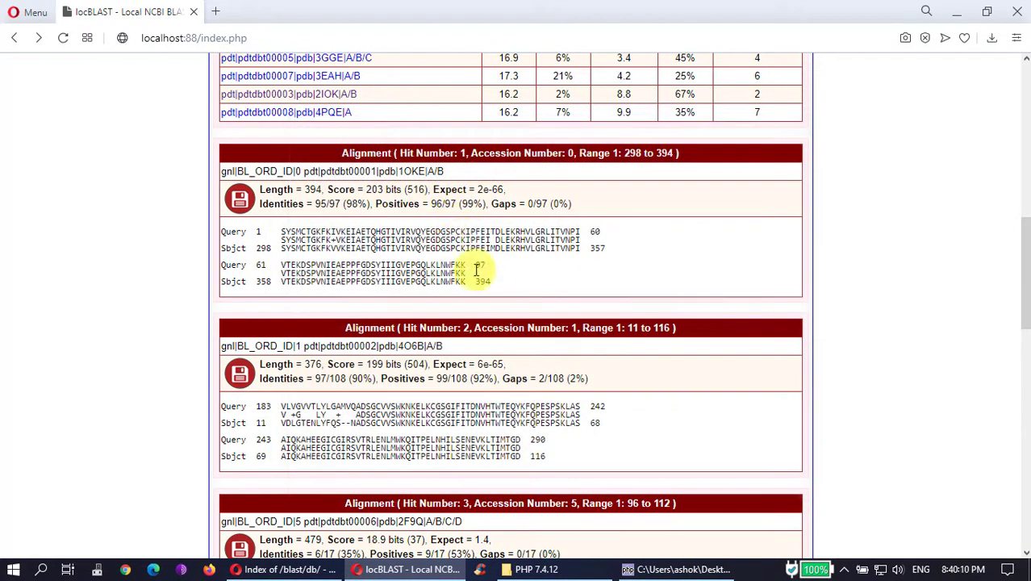
Step: Look through the remaining alignments and the Karlin-Altschul statistics that end the results page
scroll(553, 351, "down", 2)
scroll(670, 418, "down", 7)
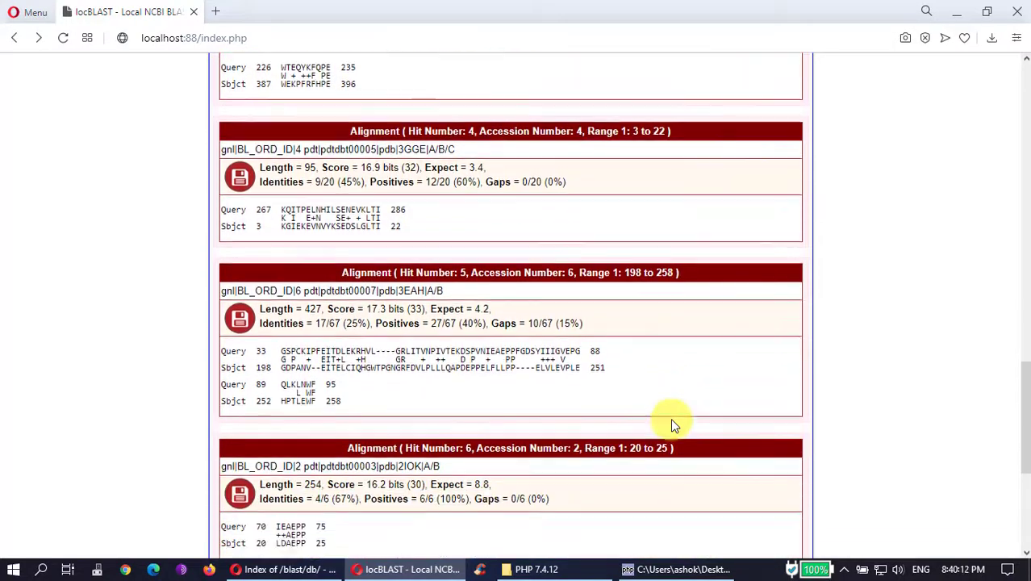
scroll(675, 422, "down", 4)
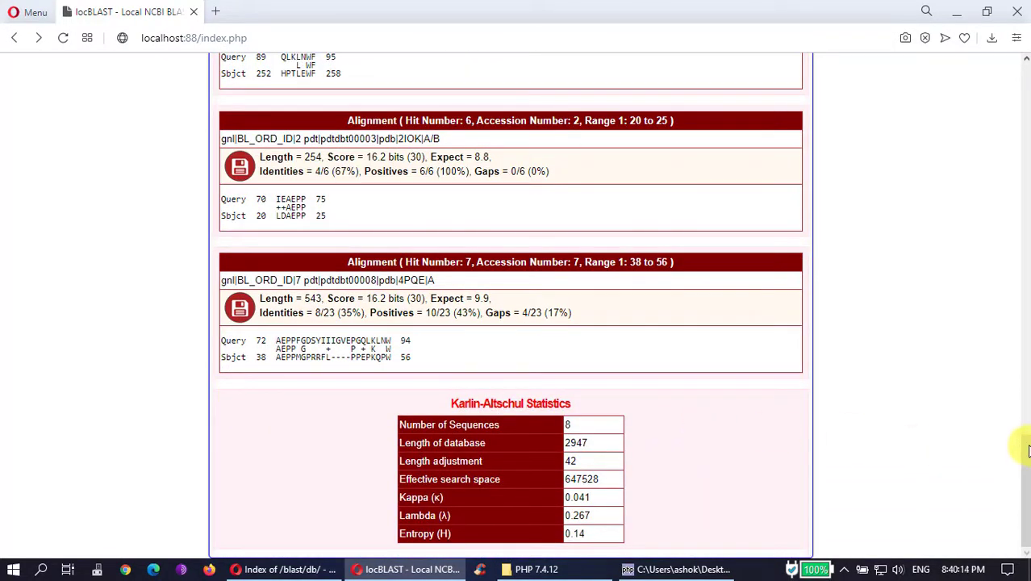
Step: Leave the results and run the BLAST update check from the locBLAST search form at localhost/blast/
left_click_drag(1027, 449, 976, 65)
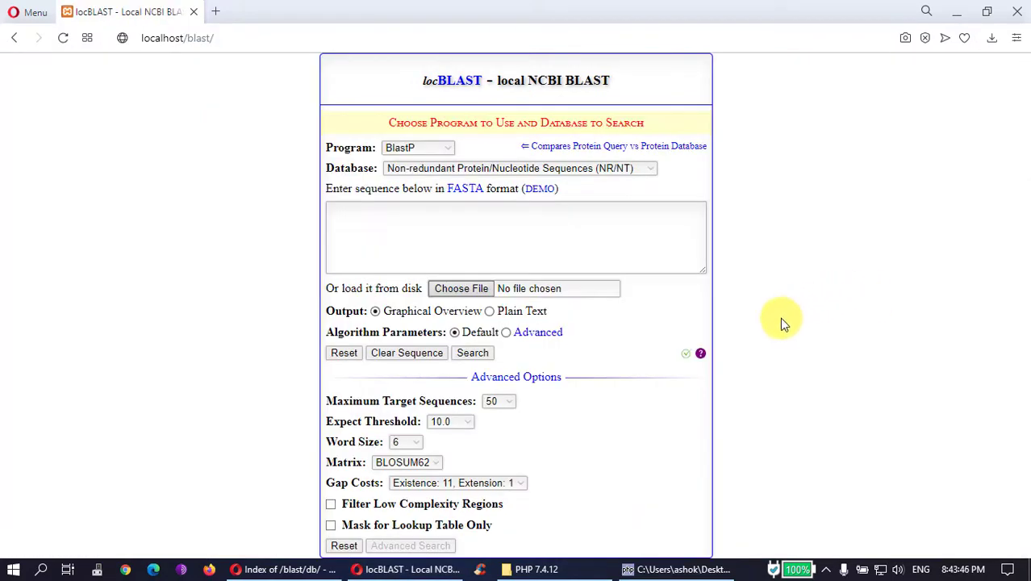
left_click(685, 358)
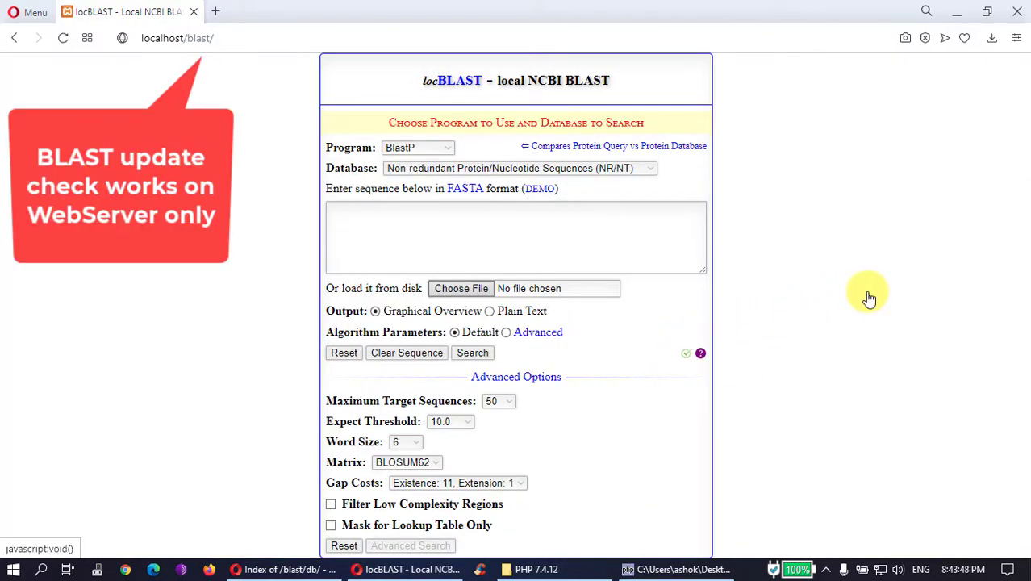